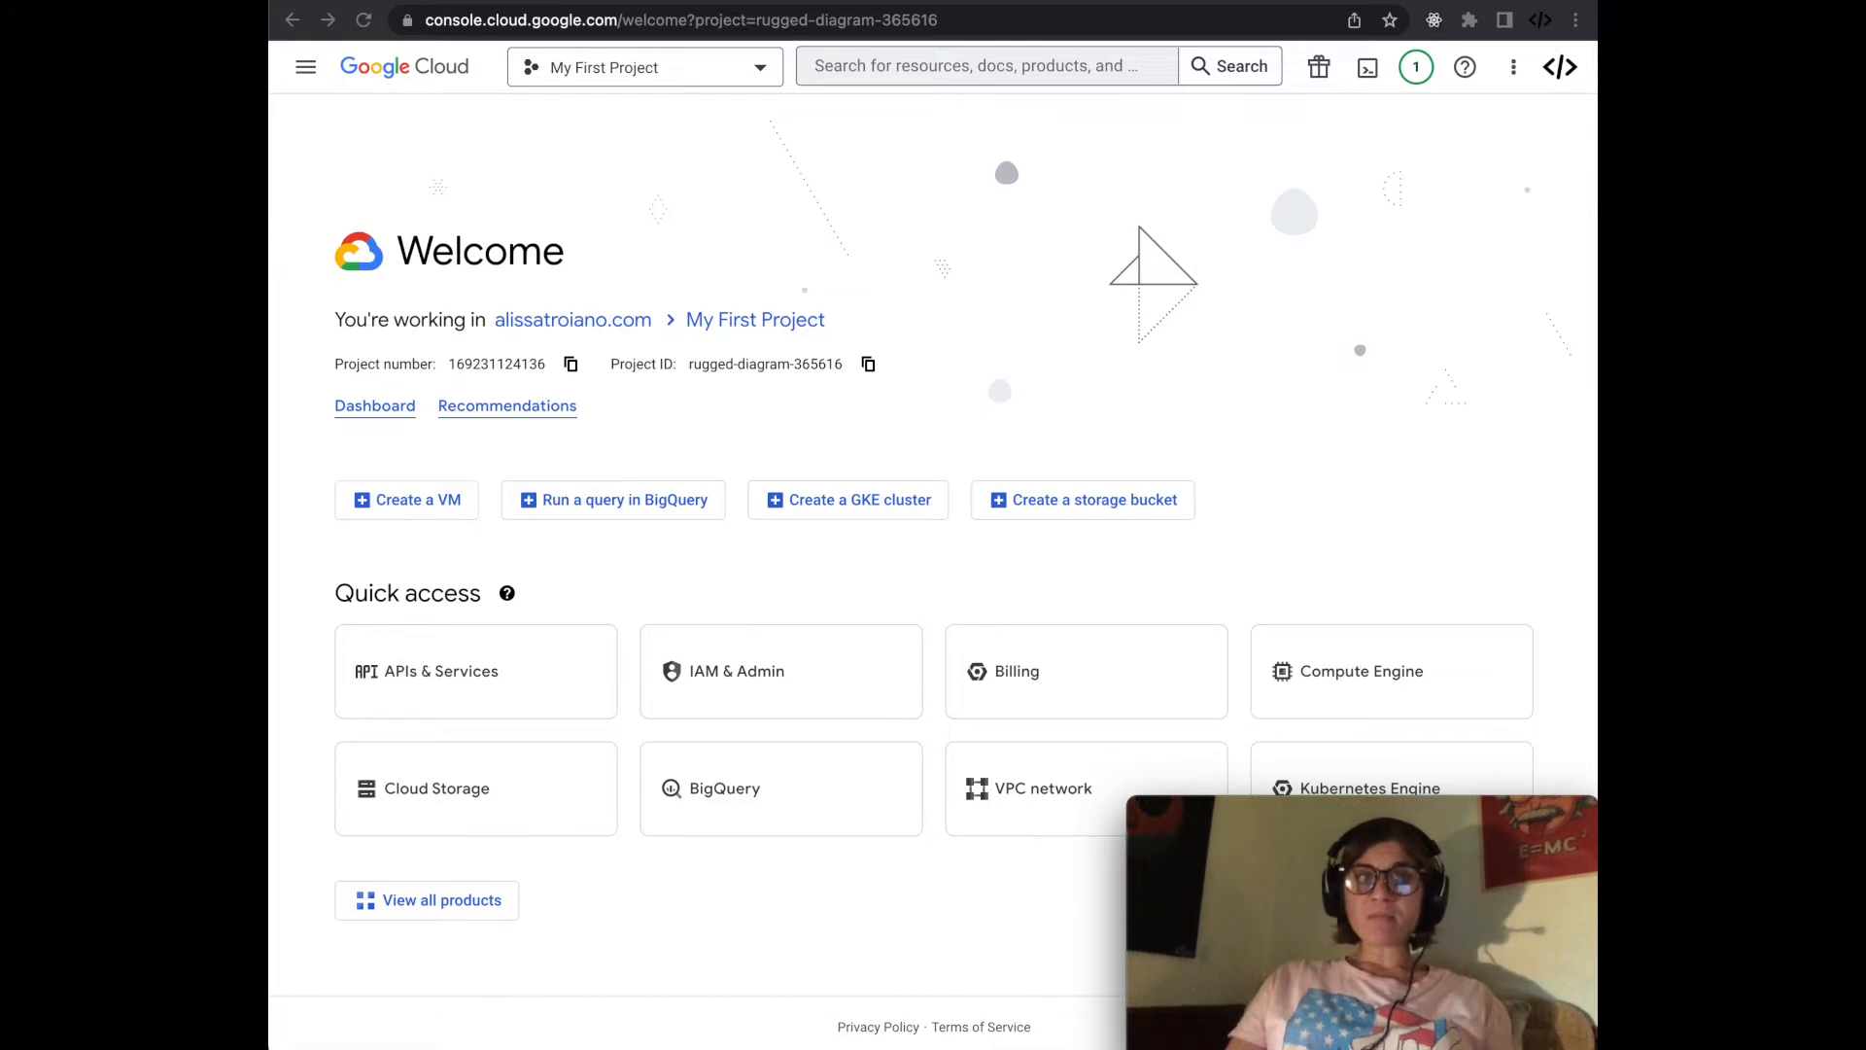
Step: View the MindsDB Cloud registration page, returning to the Google Cloud console
{"action": "left_click", "coordinate": [437, 3]}
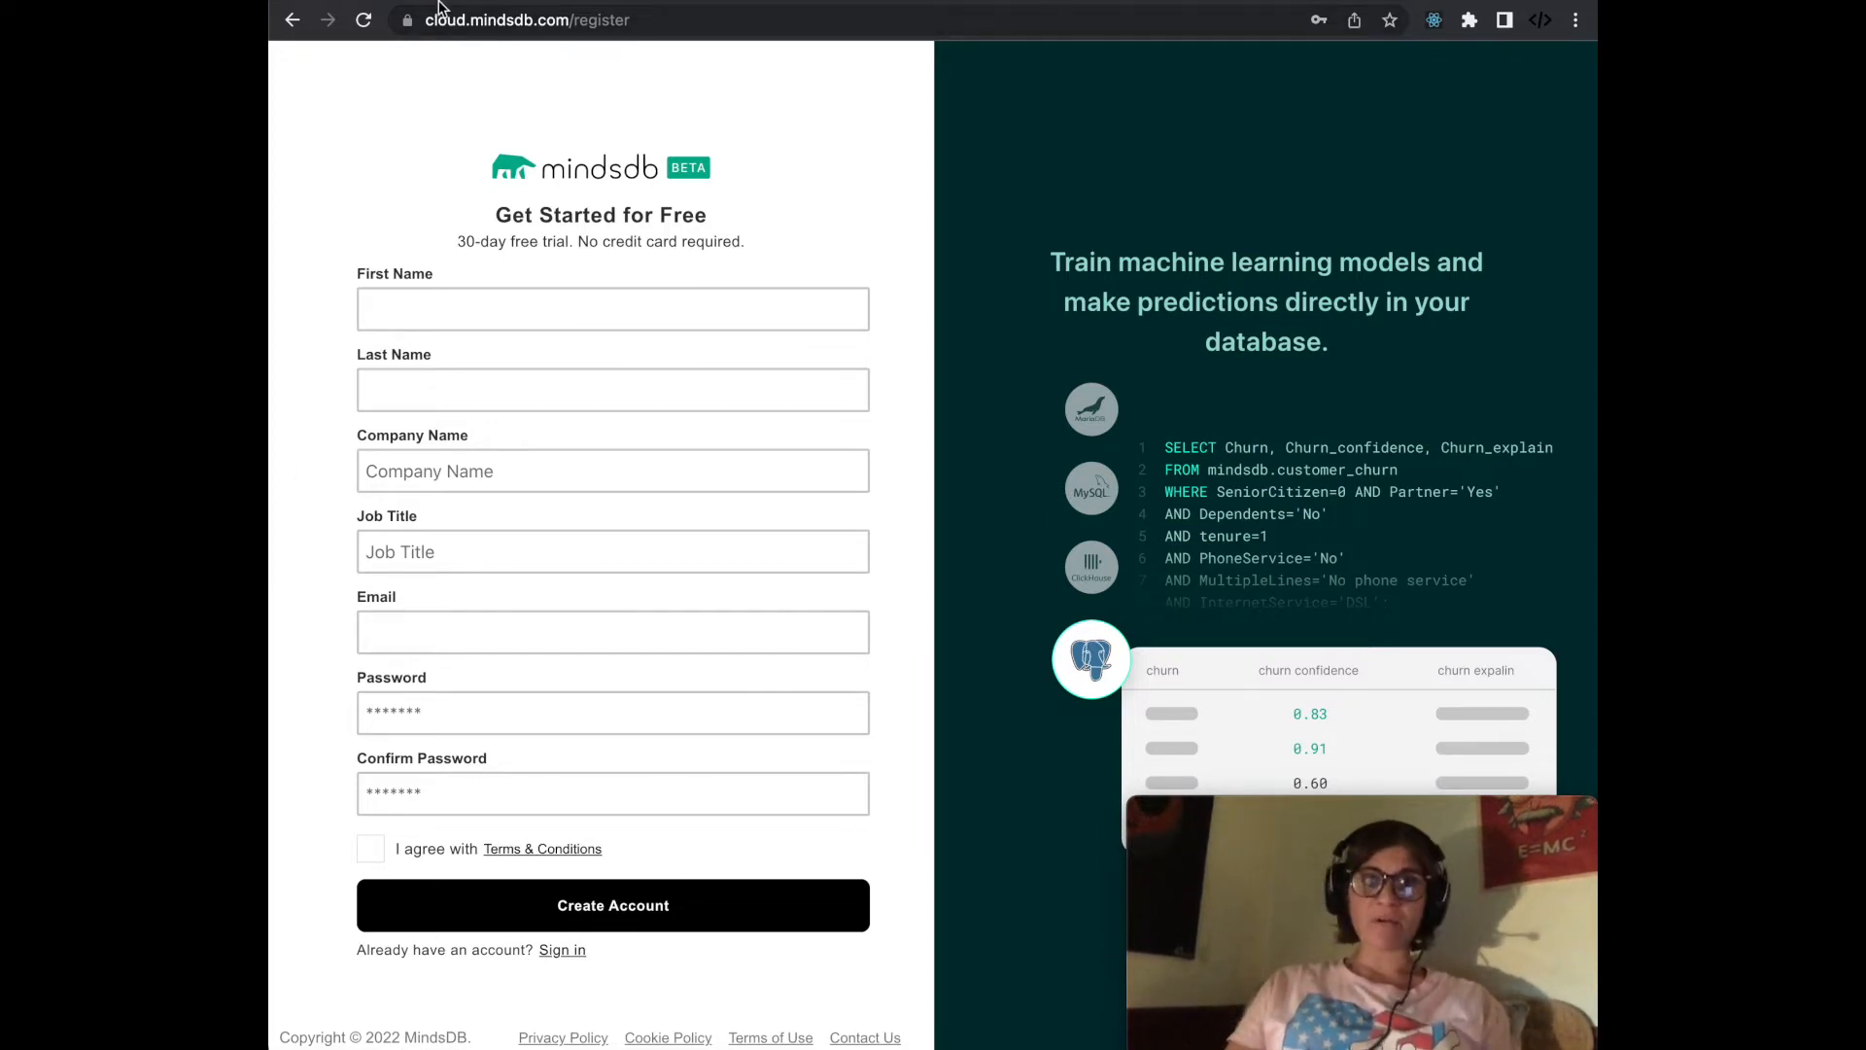
{"action": "left_click", "coordinate": [474, 4]}
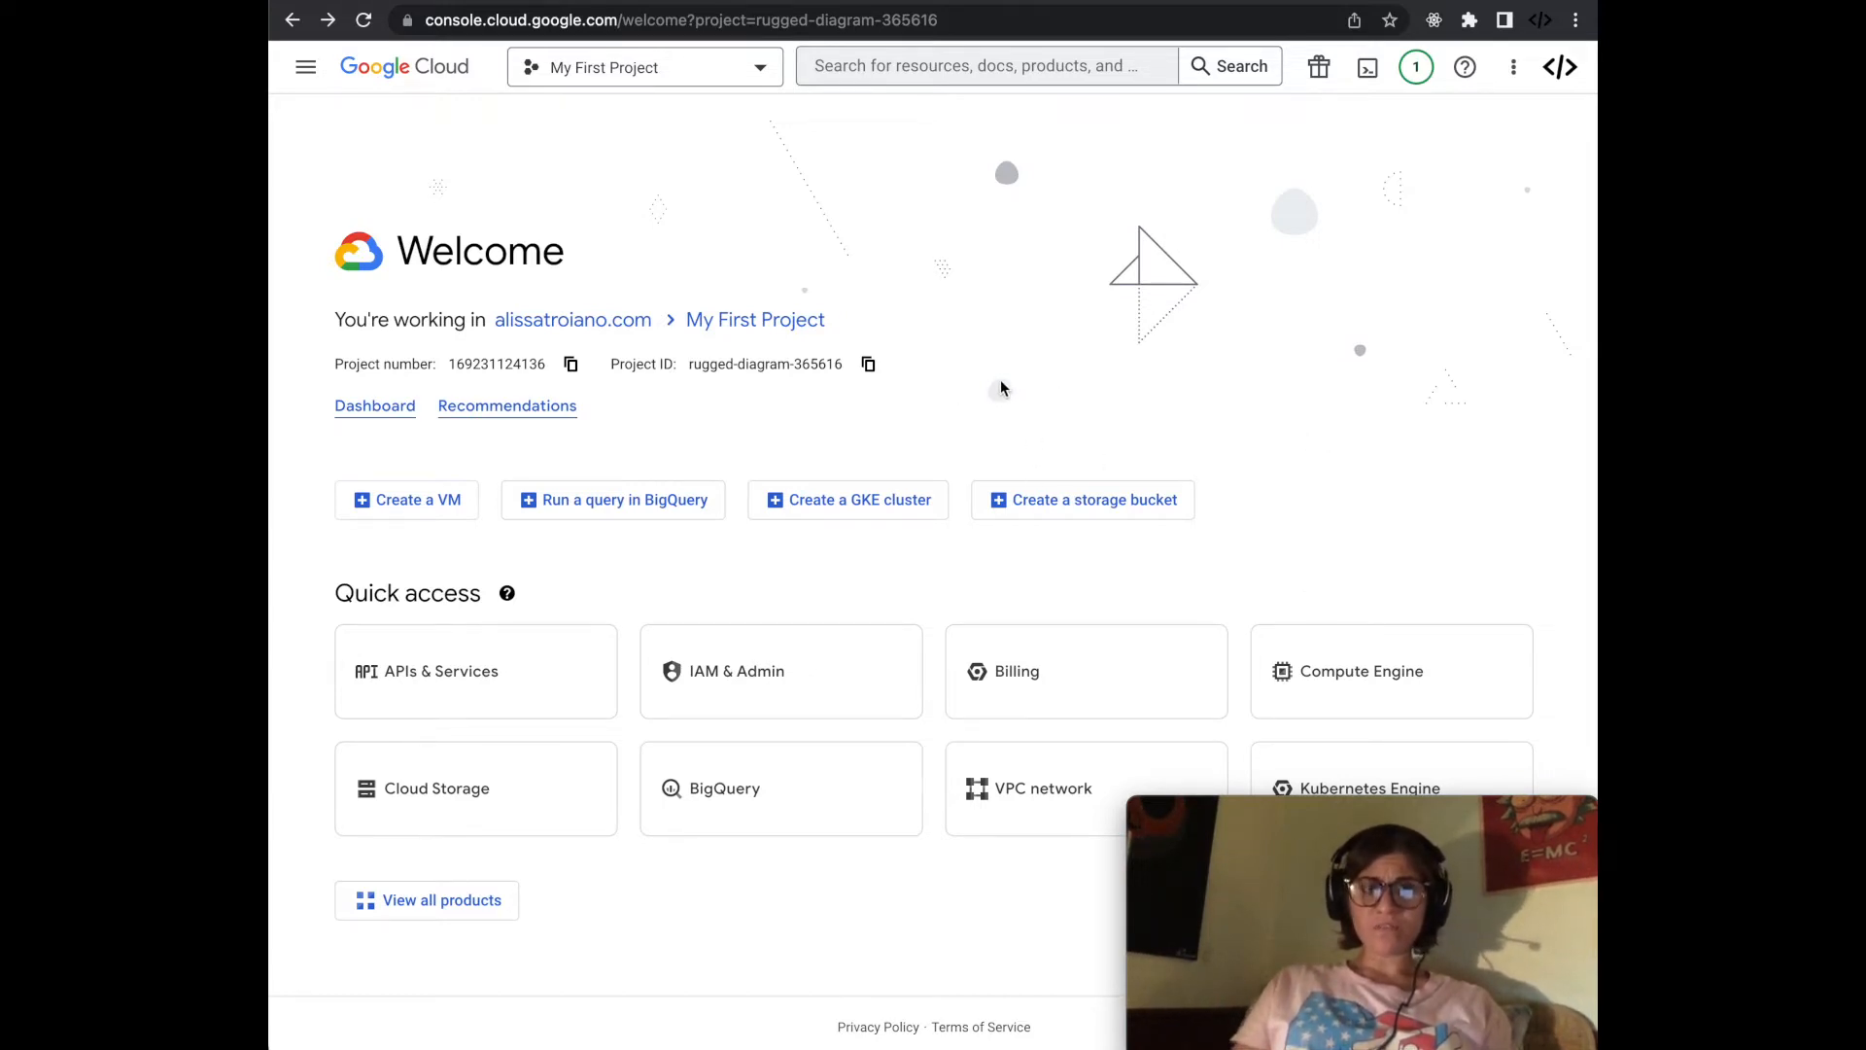
Step: Start a new VM instance named mindsdb in the us-east5 (Columbus) region
{"action": "left_click", "coordinate": [407, 516]}
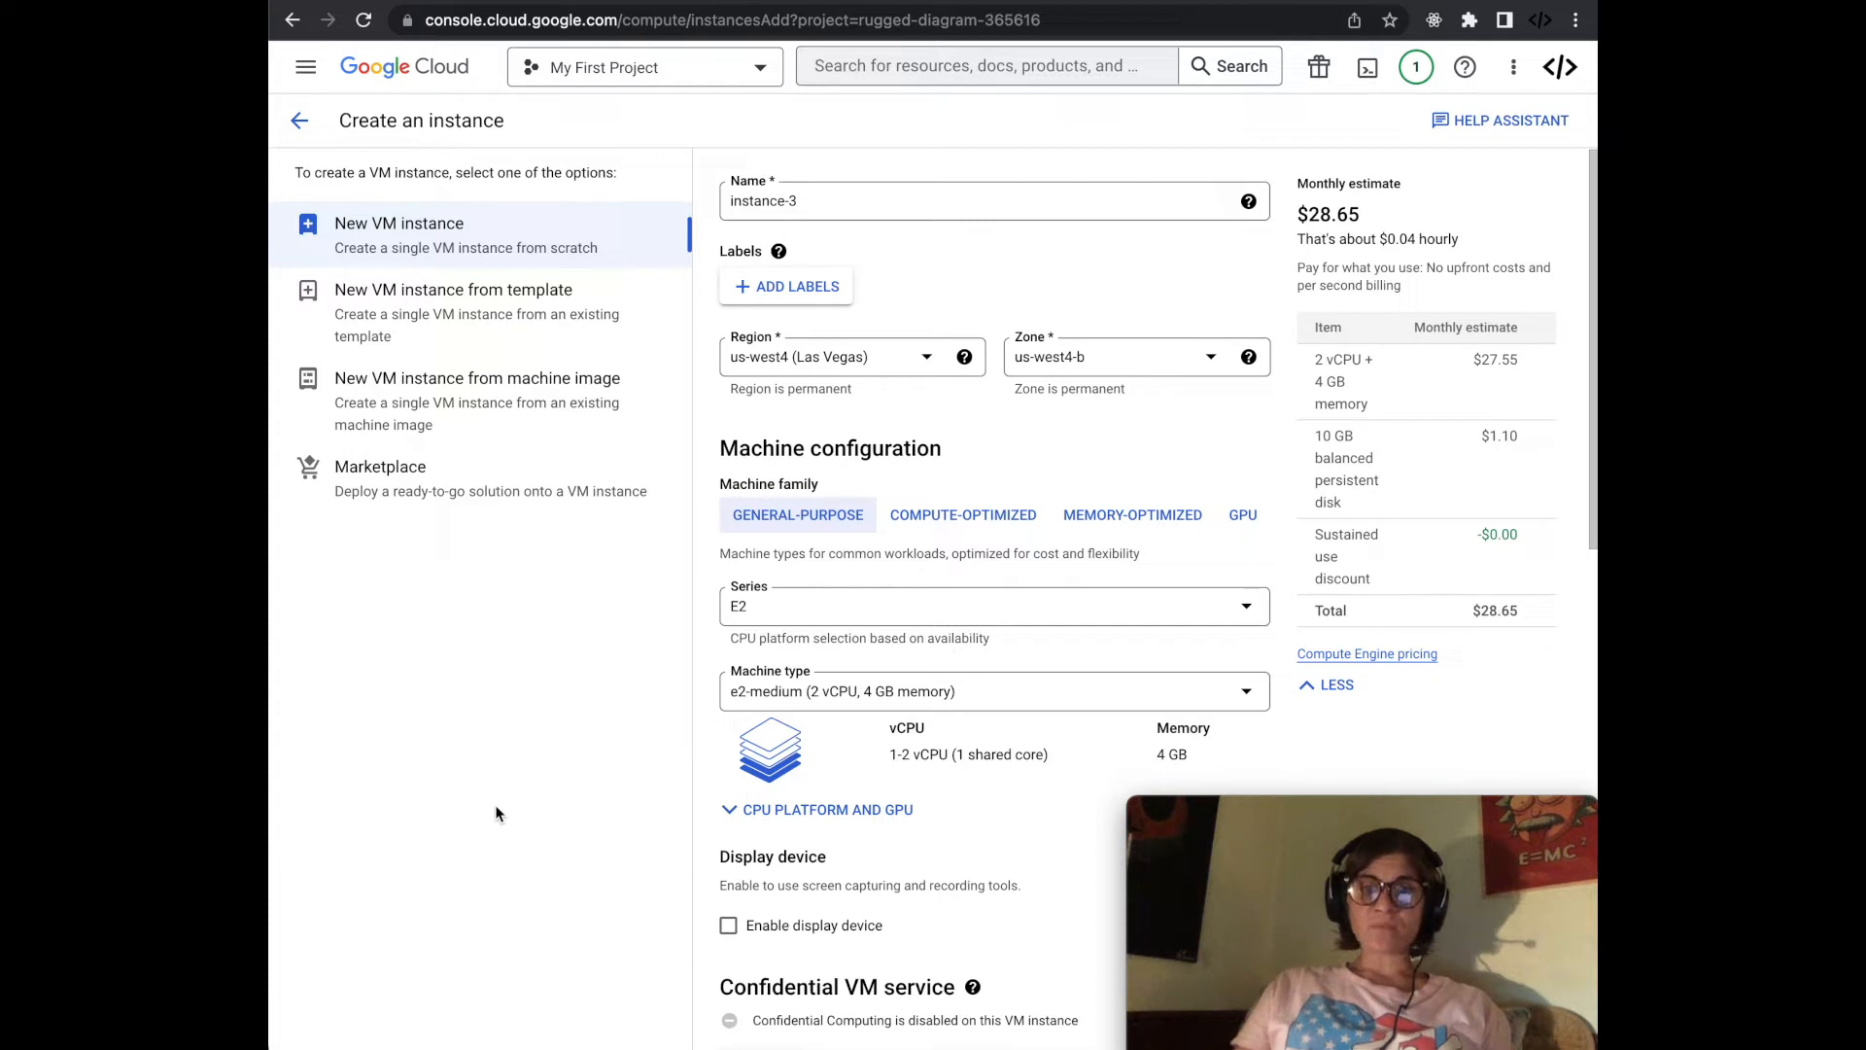
{"action": "triple_click", "coordinate": [840, 208]}
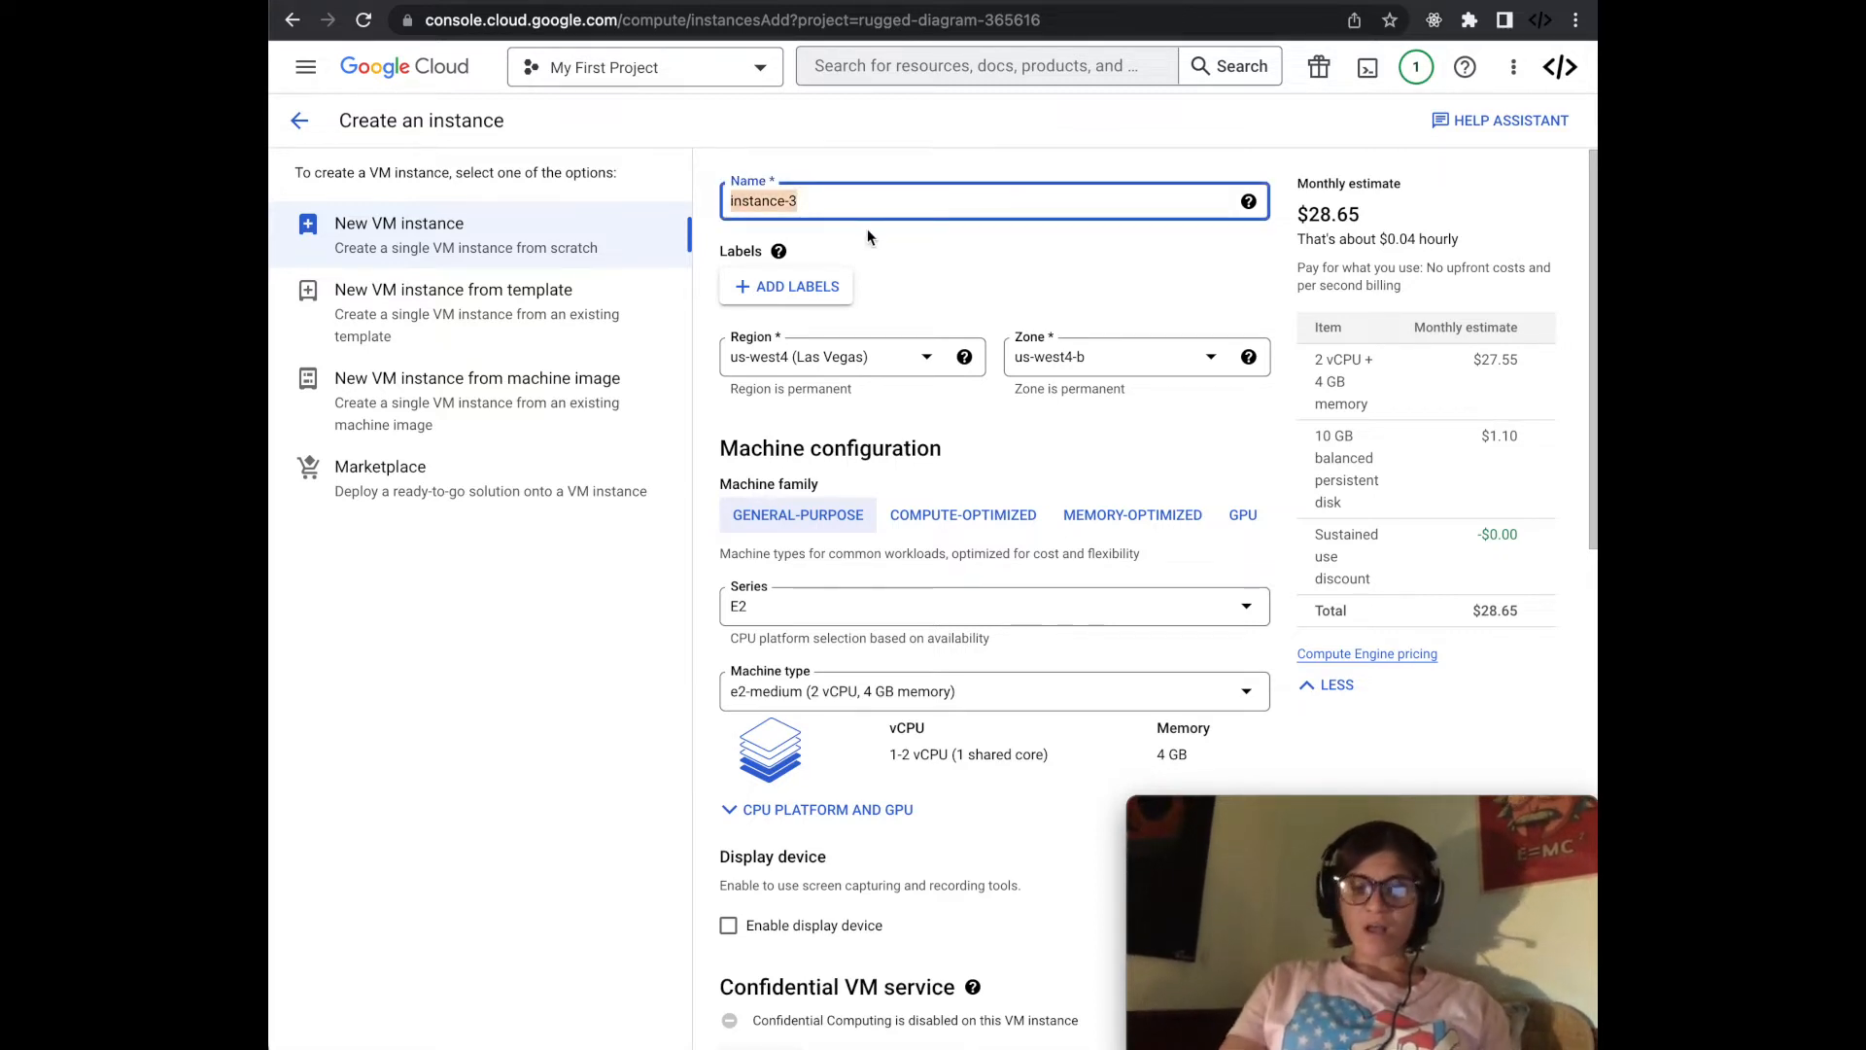
{"action": "type", "text": "mindsdb"}
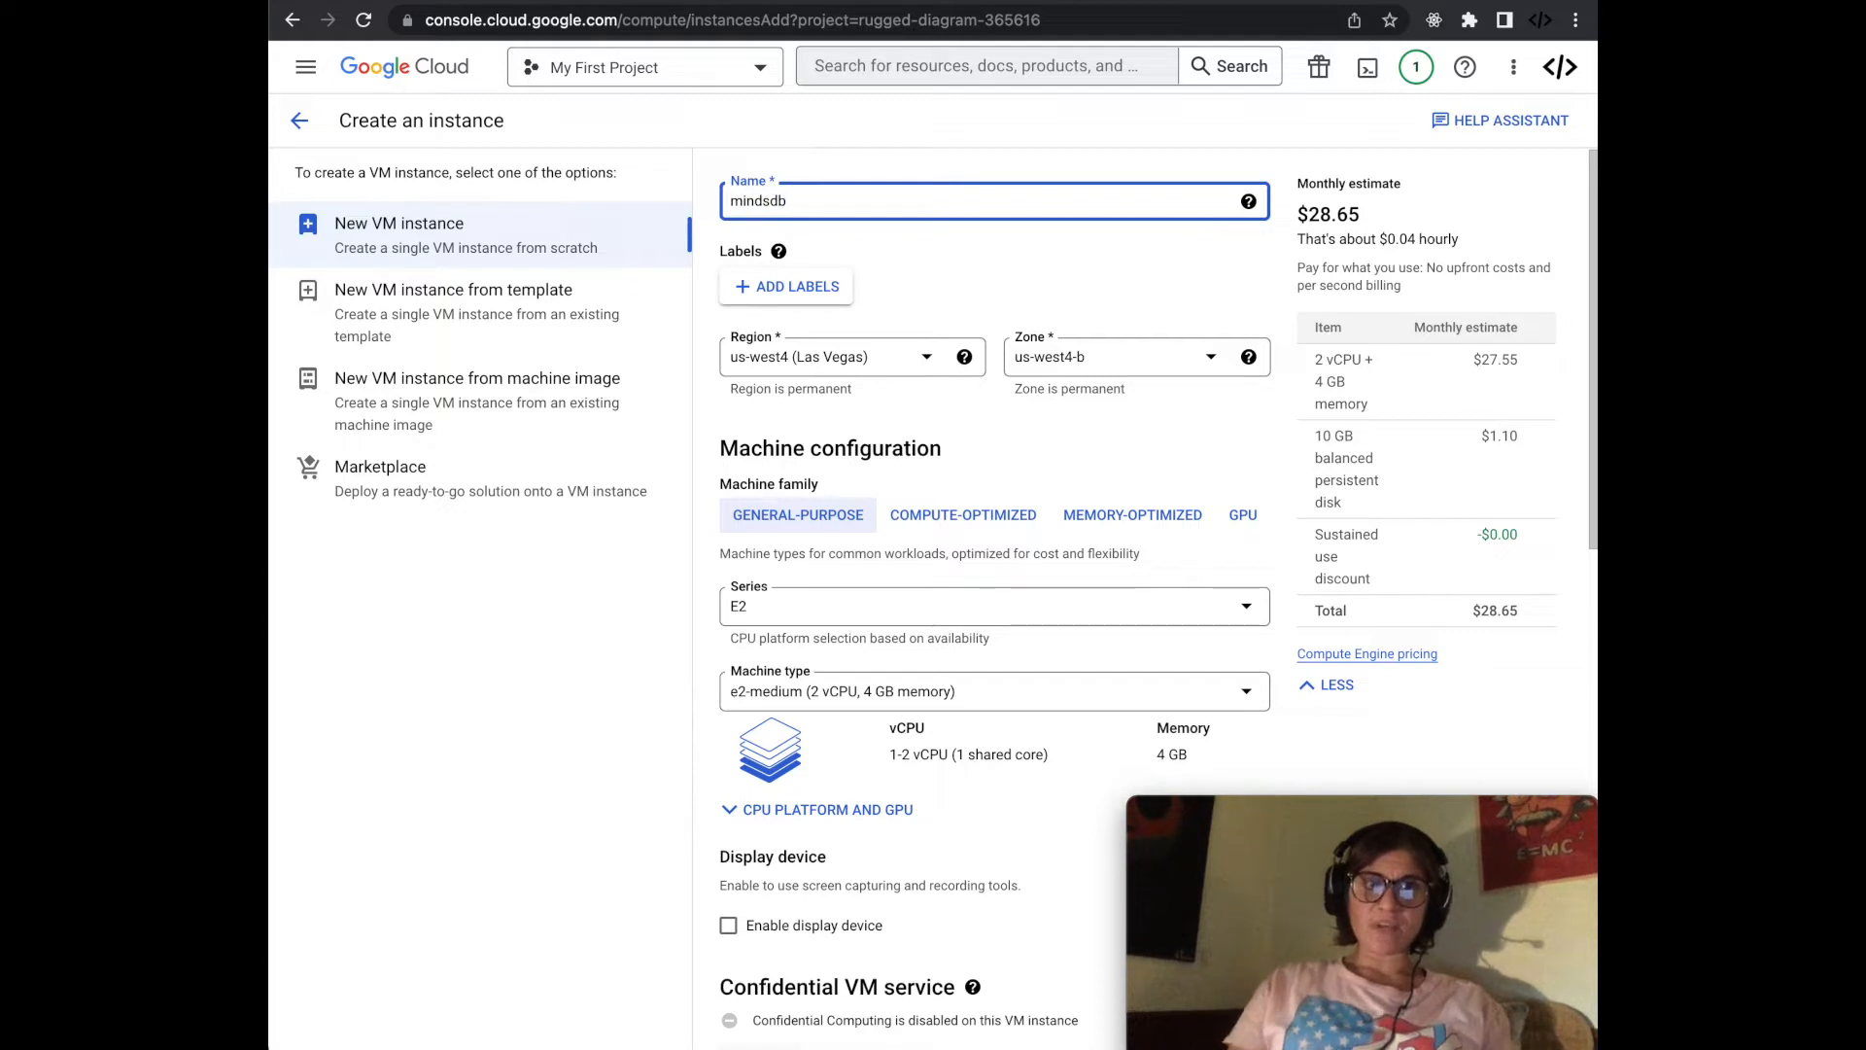
{"action": "key", "text": "Tab"}
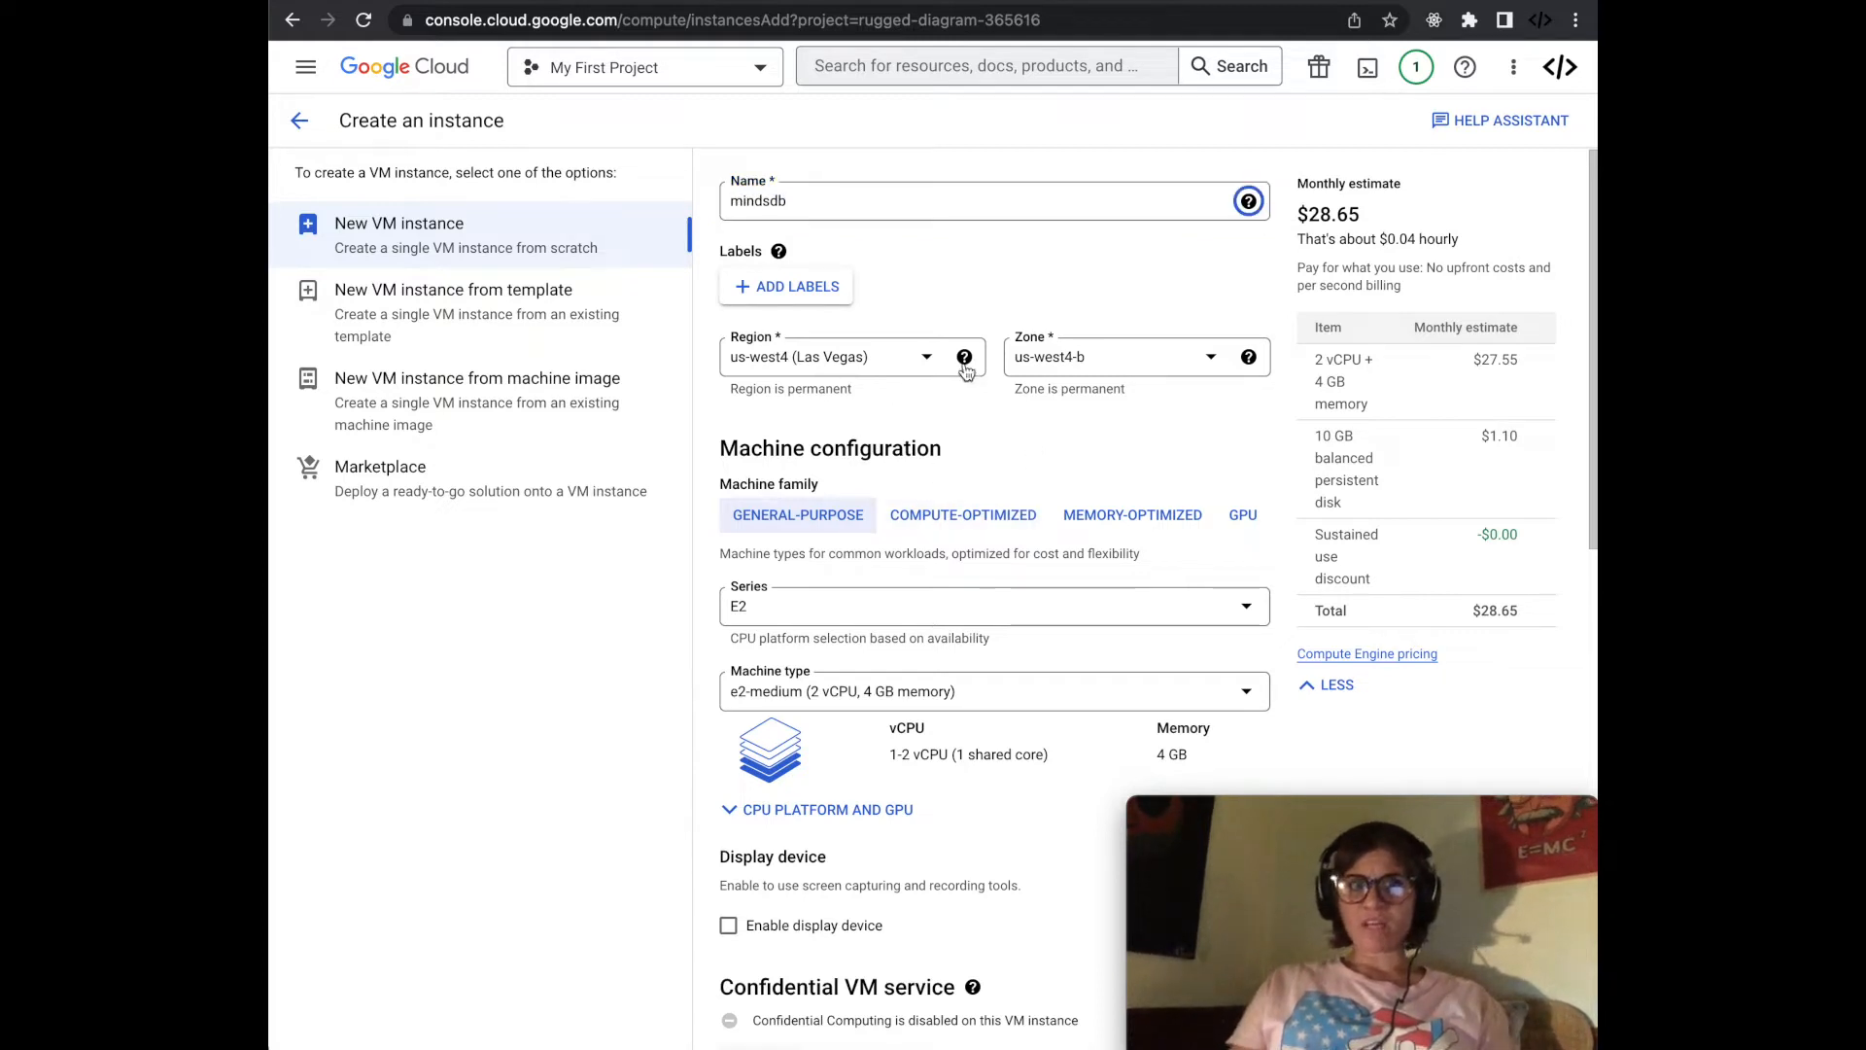
{"action": "left_click", "coordinate": [889, 369]}
{"action": "scroll", "coordinate": [858, 453], "scroll_direction": "up", "scroll_amount": 1}
{"action": "scroll", "coordinate": [858, 453], "scroll_direction": "up", "scroll_amount": 2}
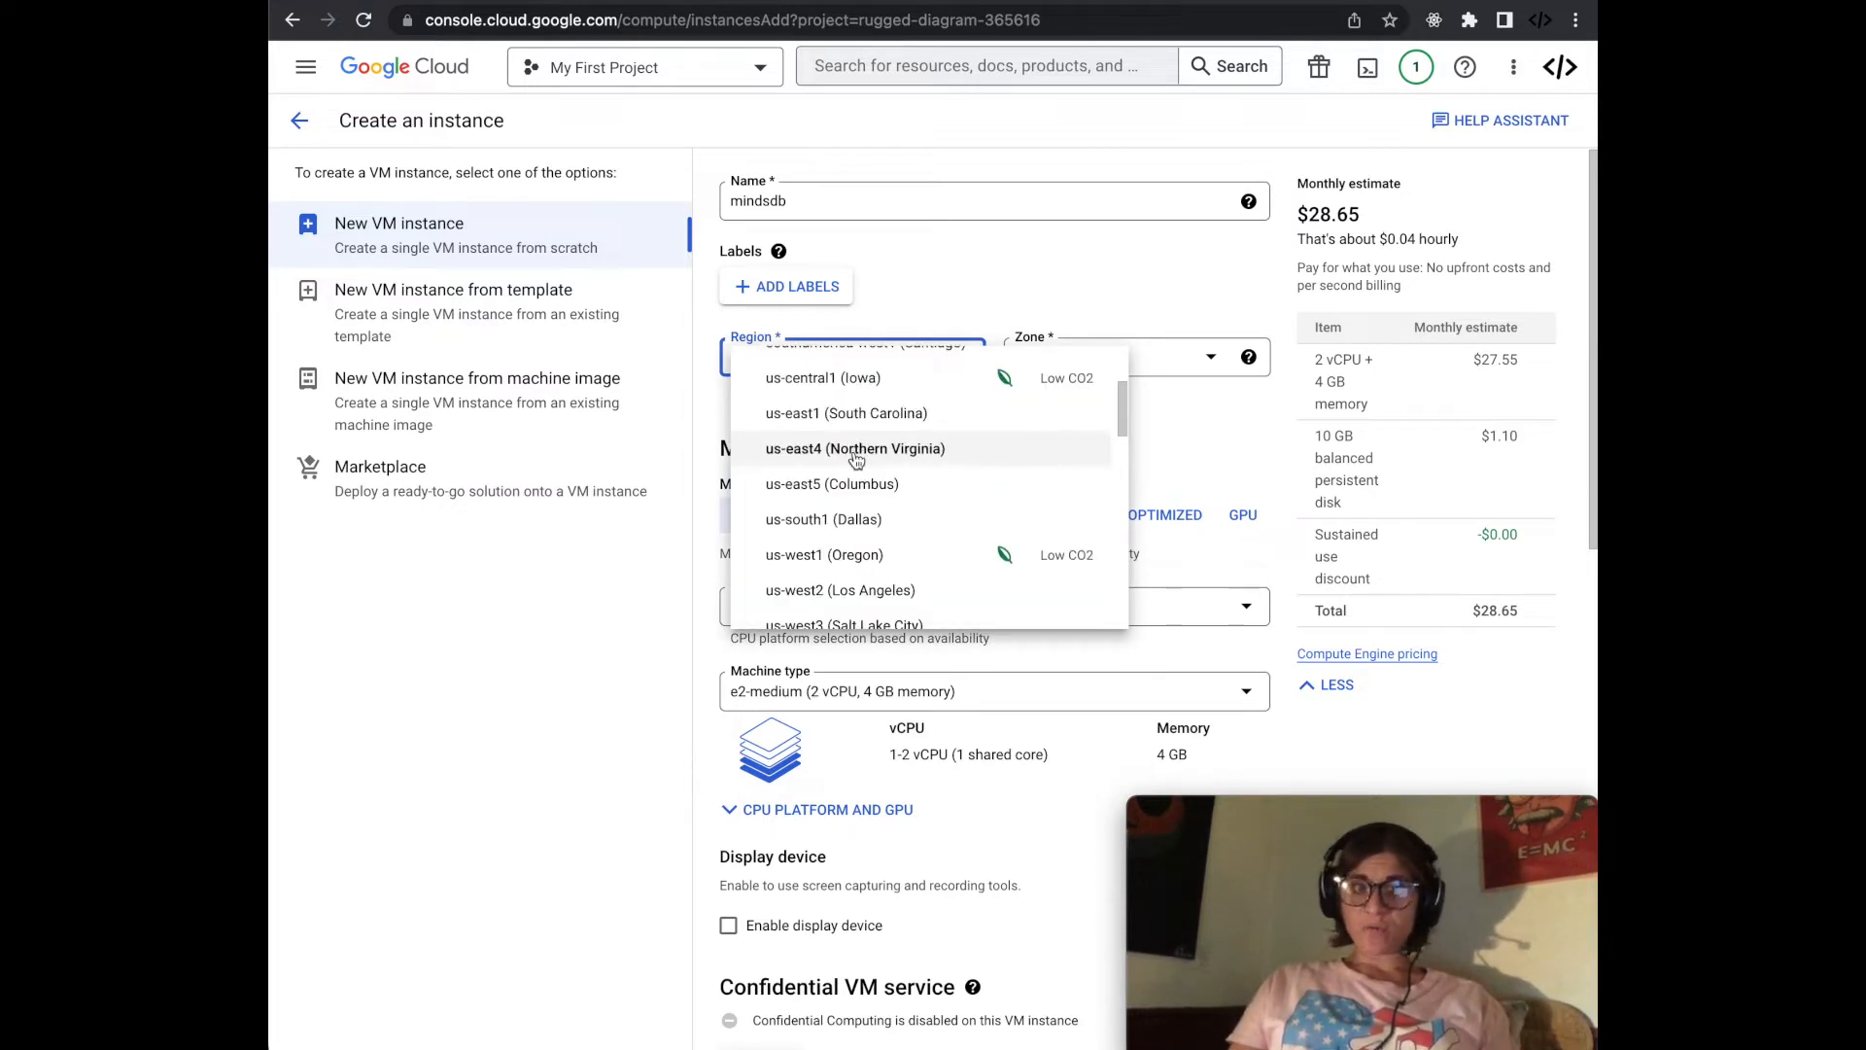
{"action": "left_click", "coordinate": [875, 484]}
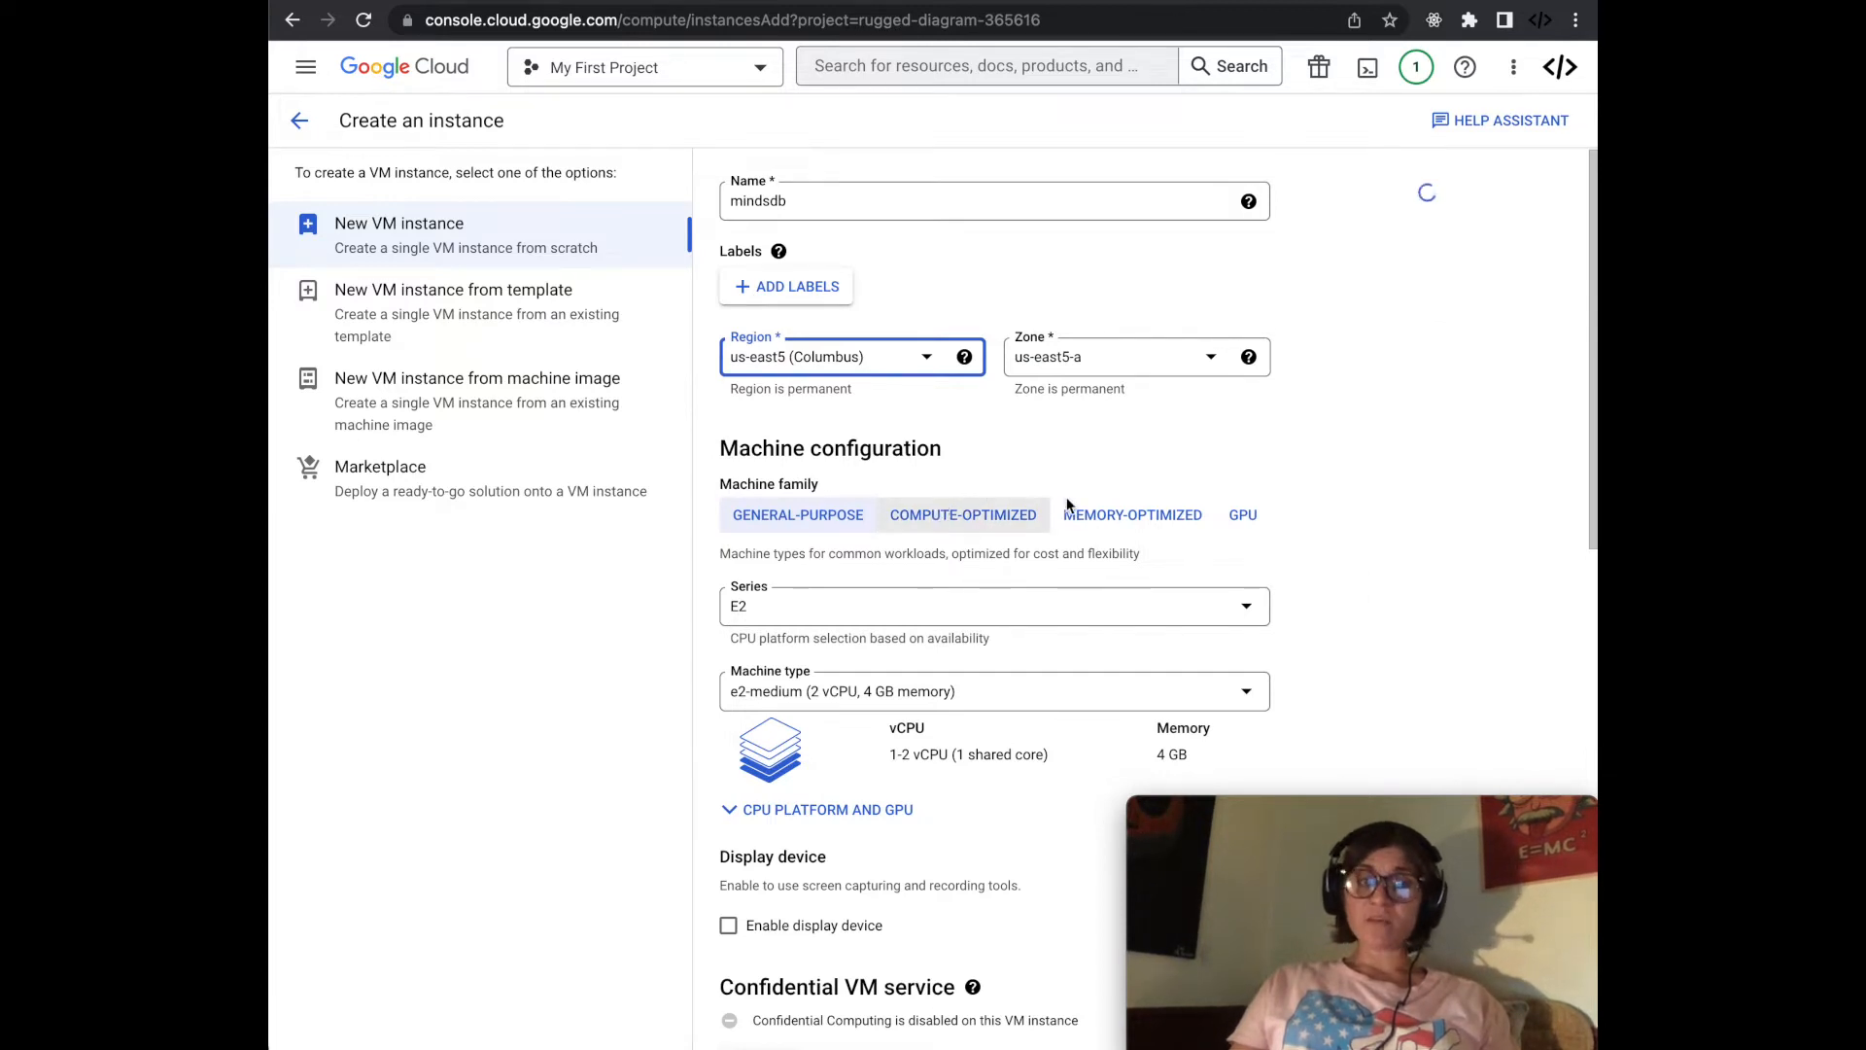
Step: Set the boot disk's operating system to Ubuntu, version Ubuntu 22.04 LTS for x86/64
{"action": "scroll", "coordinate": [819, 715], "scroll_direction": "down", "scroll_amount": 3}
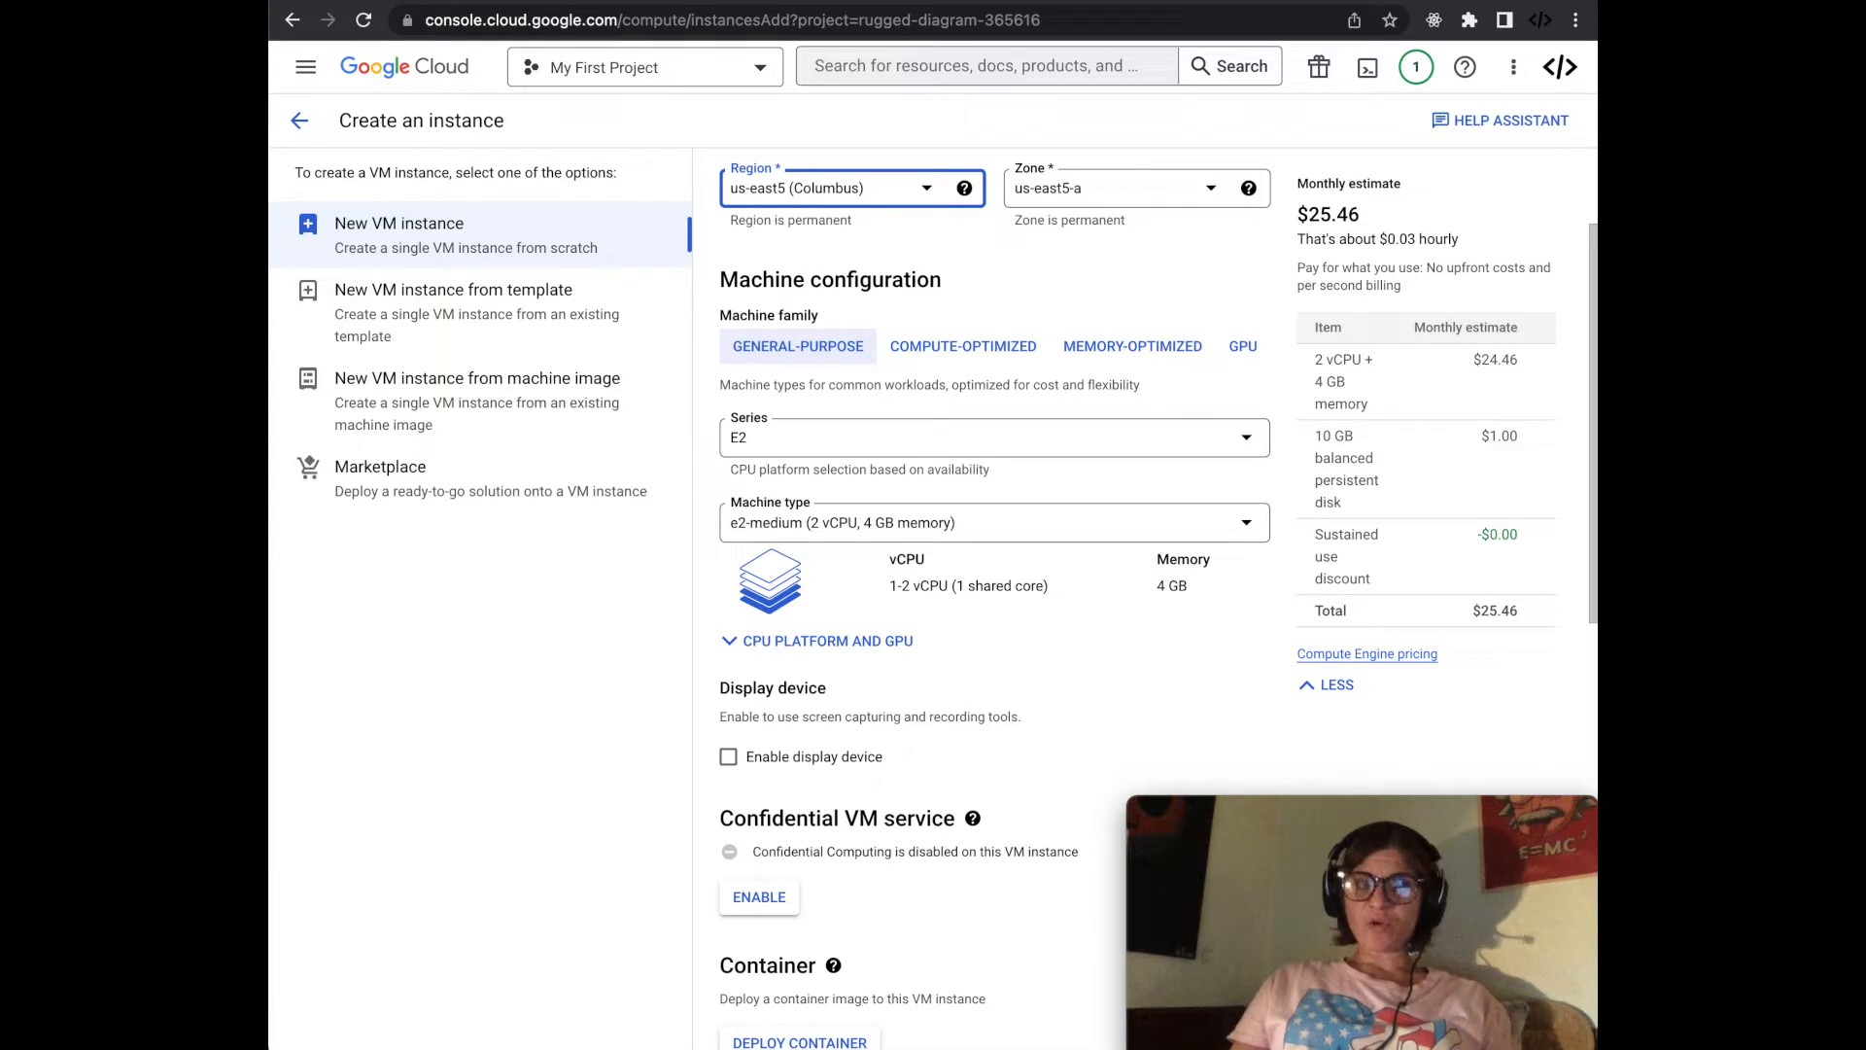
{"action": "scroll", "coordinate": [1100, 641], "scroll_direction": "down", "scroll_amount": 4}
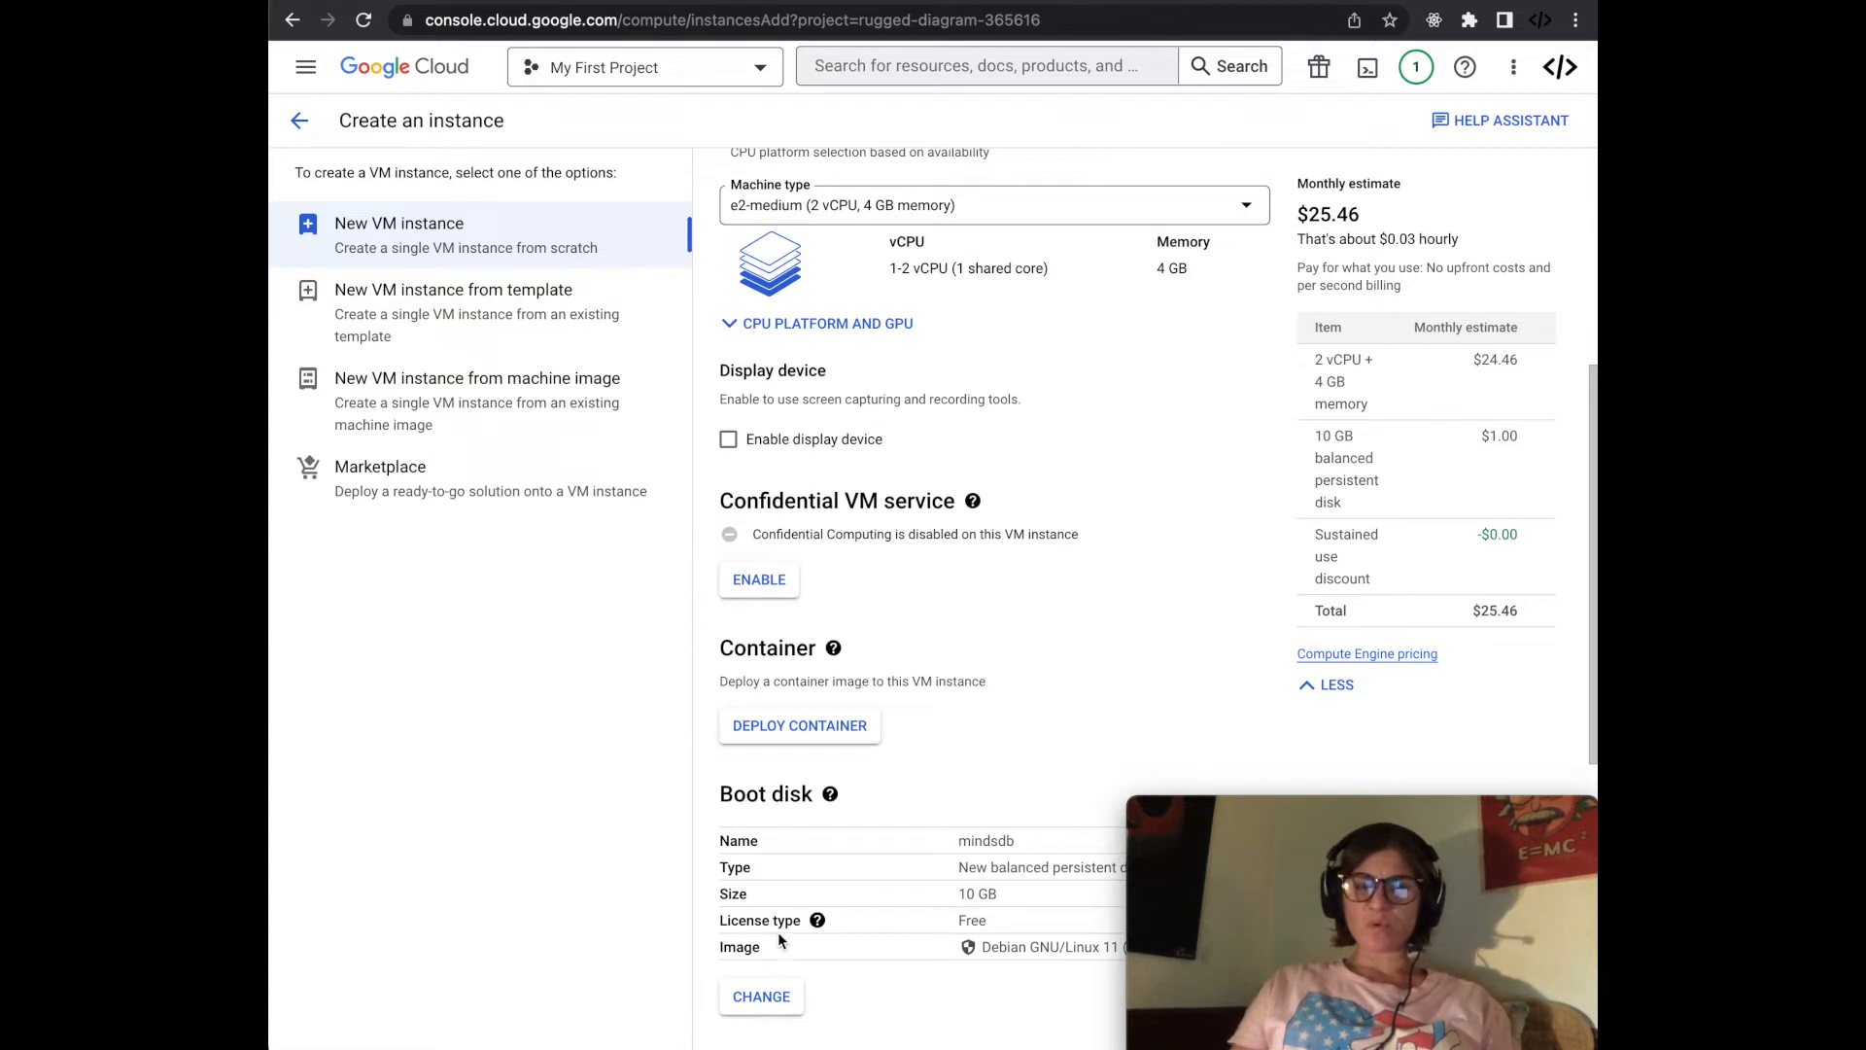
{"action": "scroll", "coordinate": [775, 935], "scroll_direction": "down", "scroll_amount": 4}
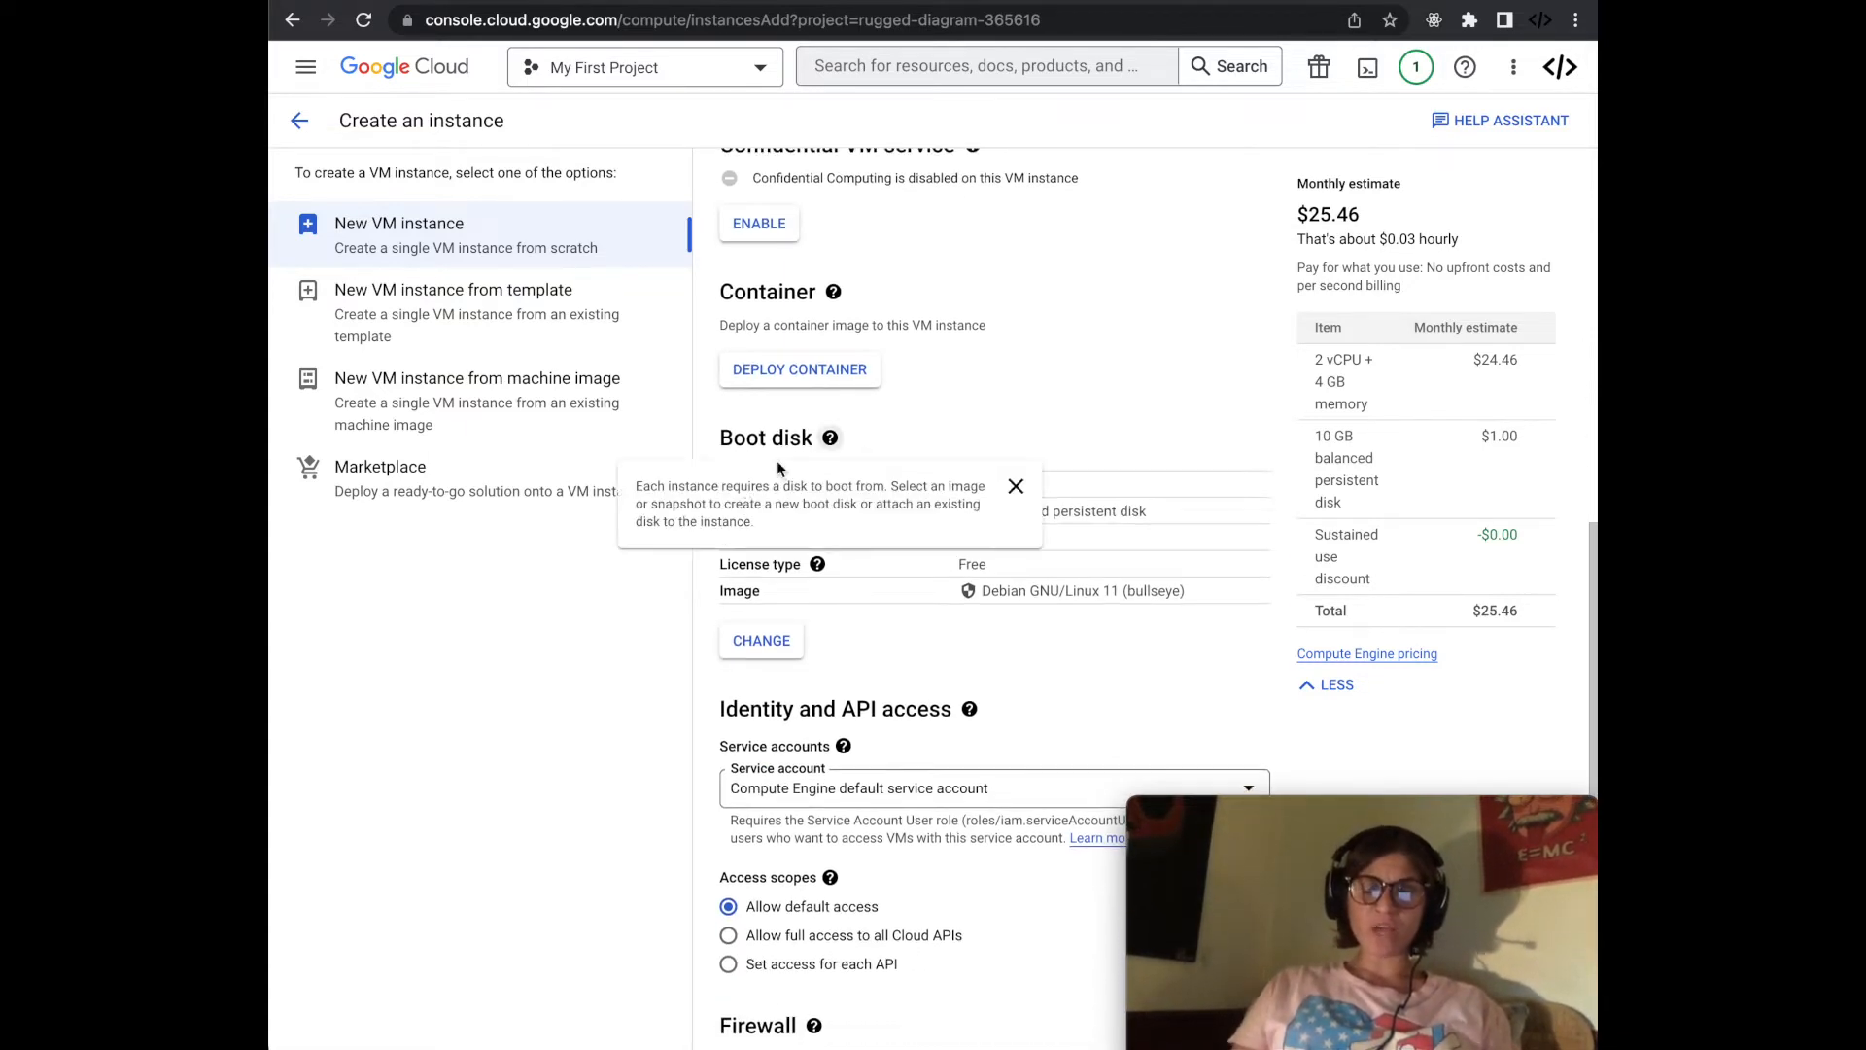
{"action": "left_click", "coordinate": [764, 651]}
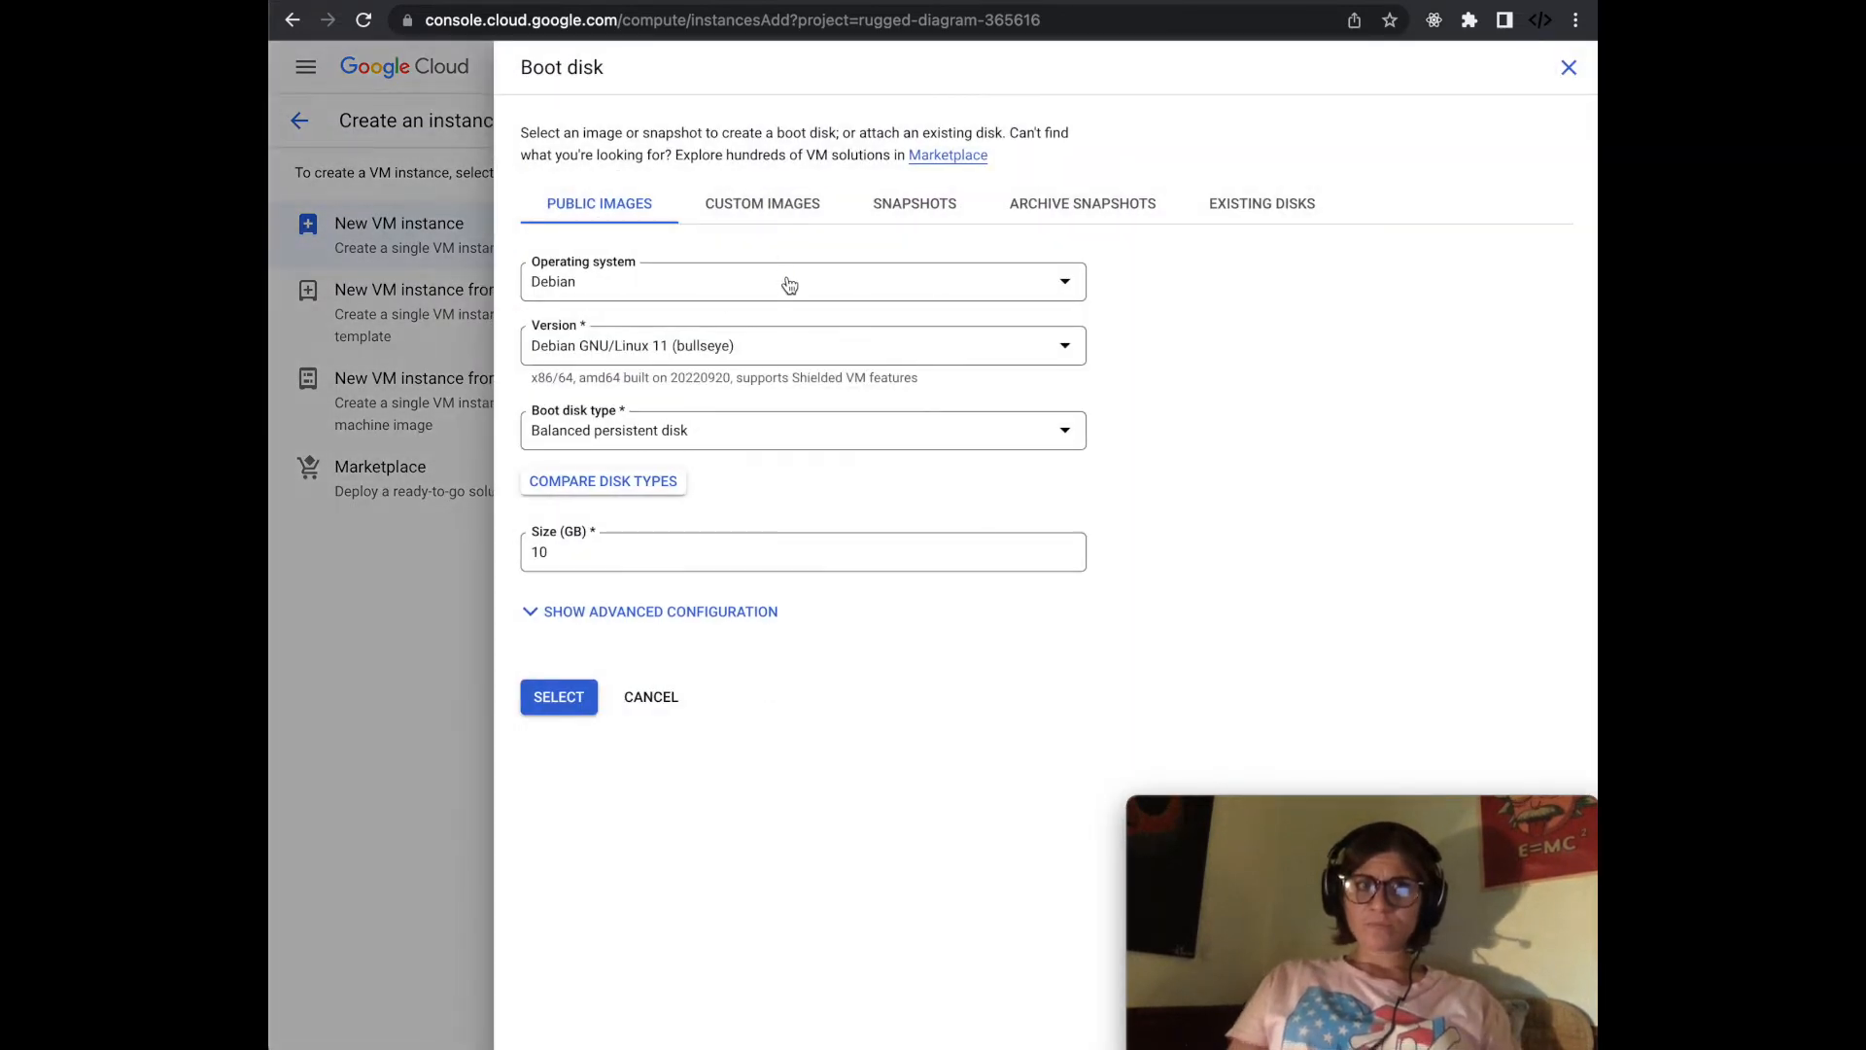
{"action": "left_click", "coordinate": [788, 284]}
{"action": "type", "text": "ub"}
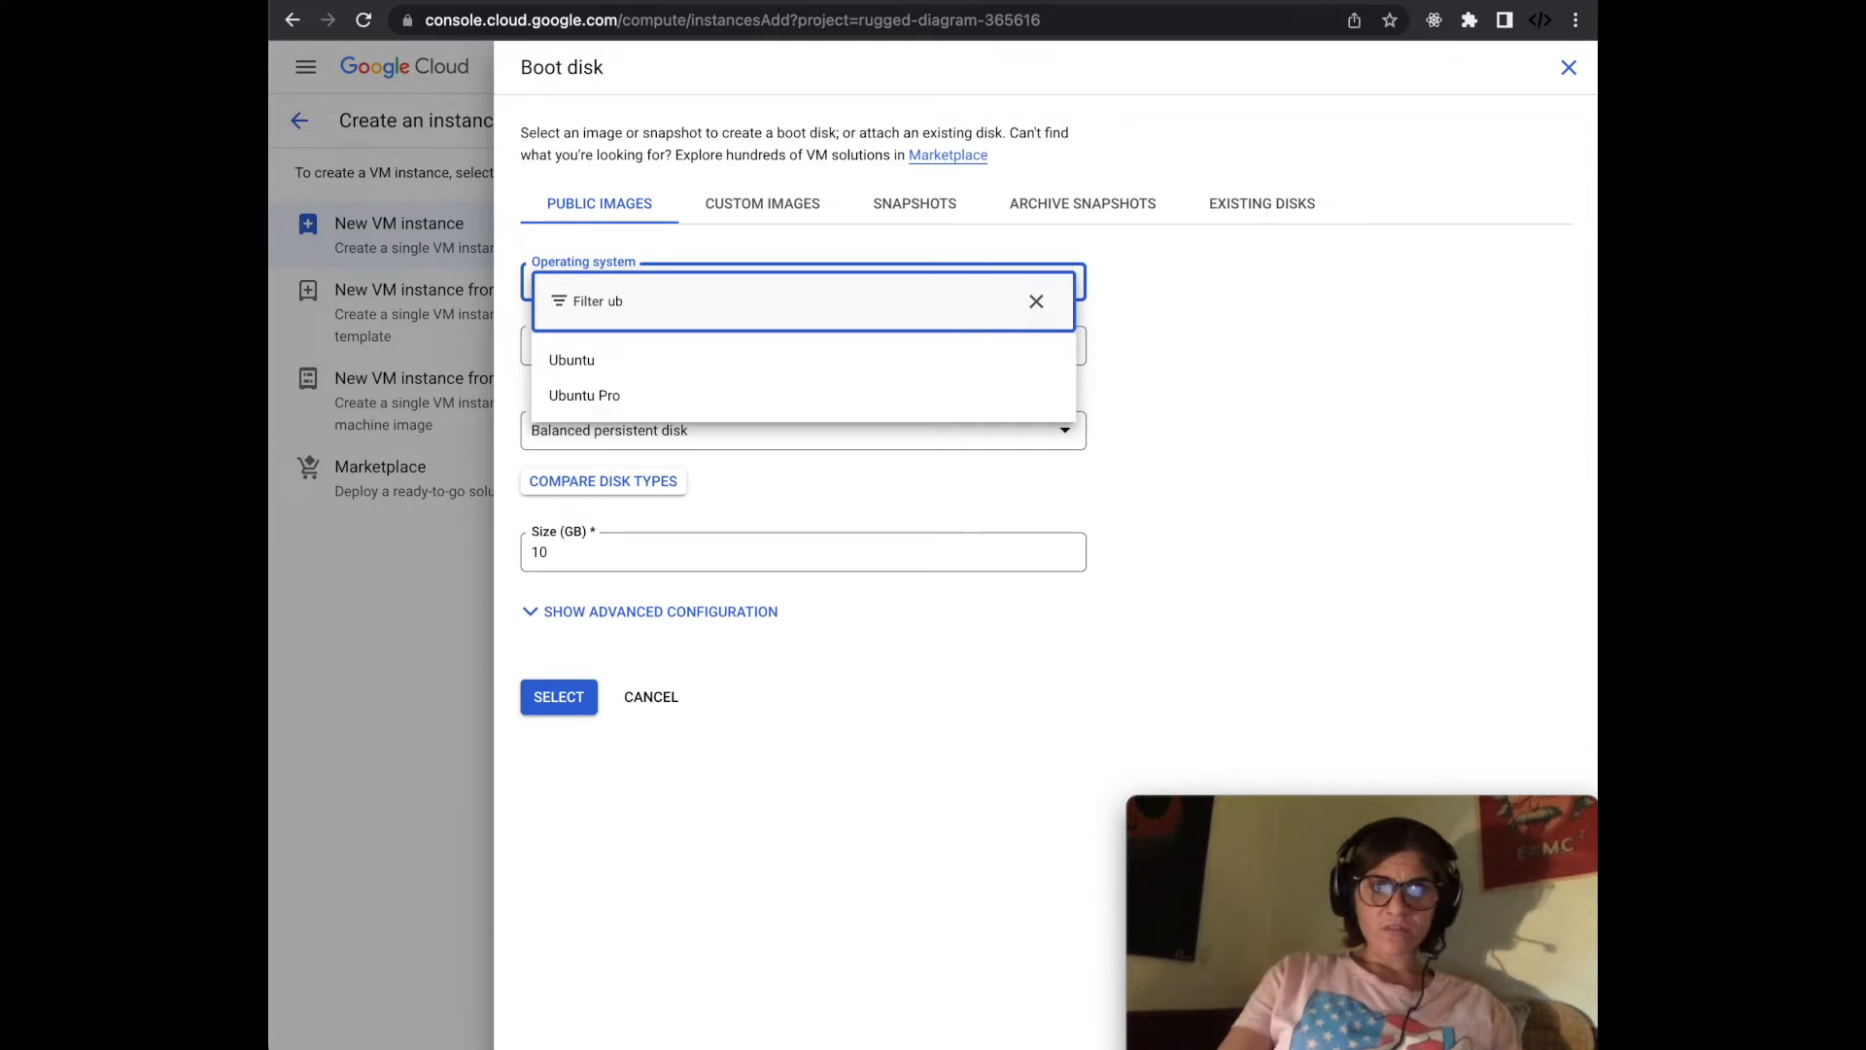
{"action": "left_click", "coordinate": [814, 362]}
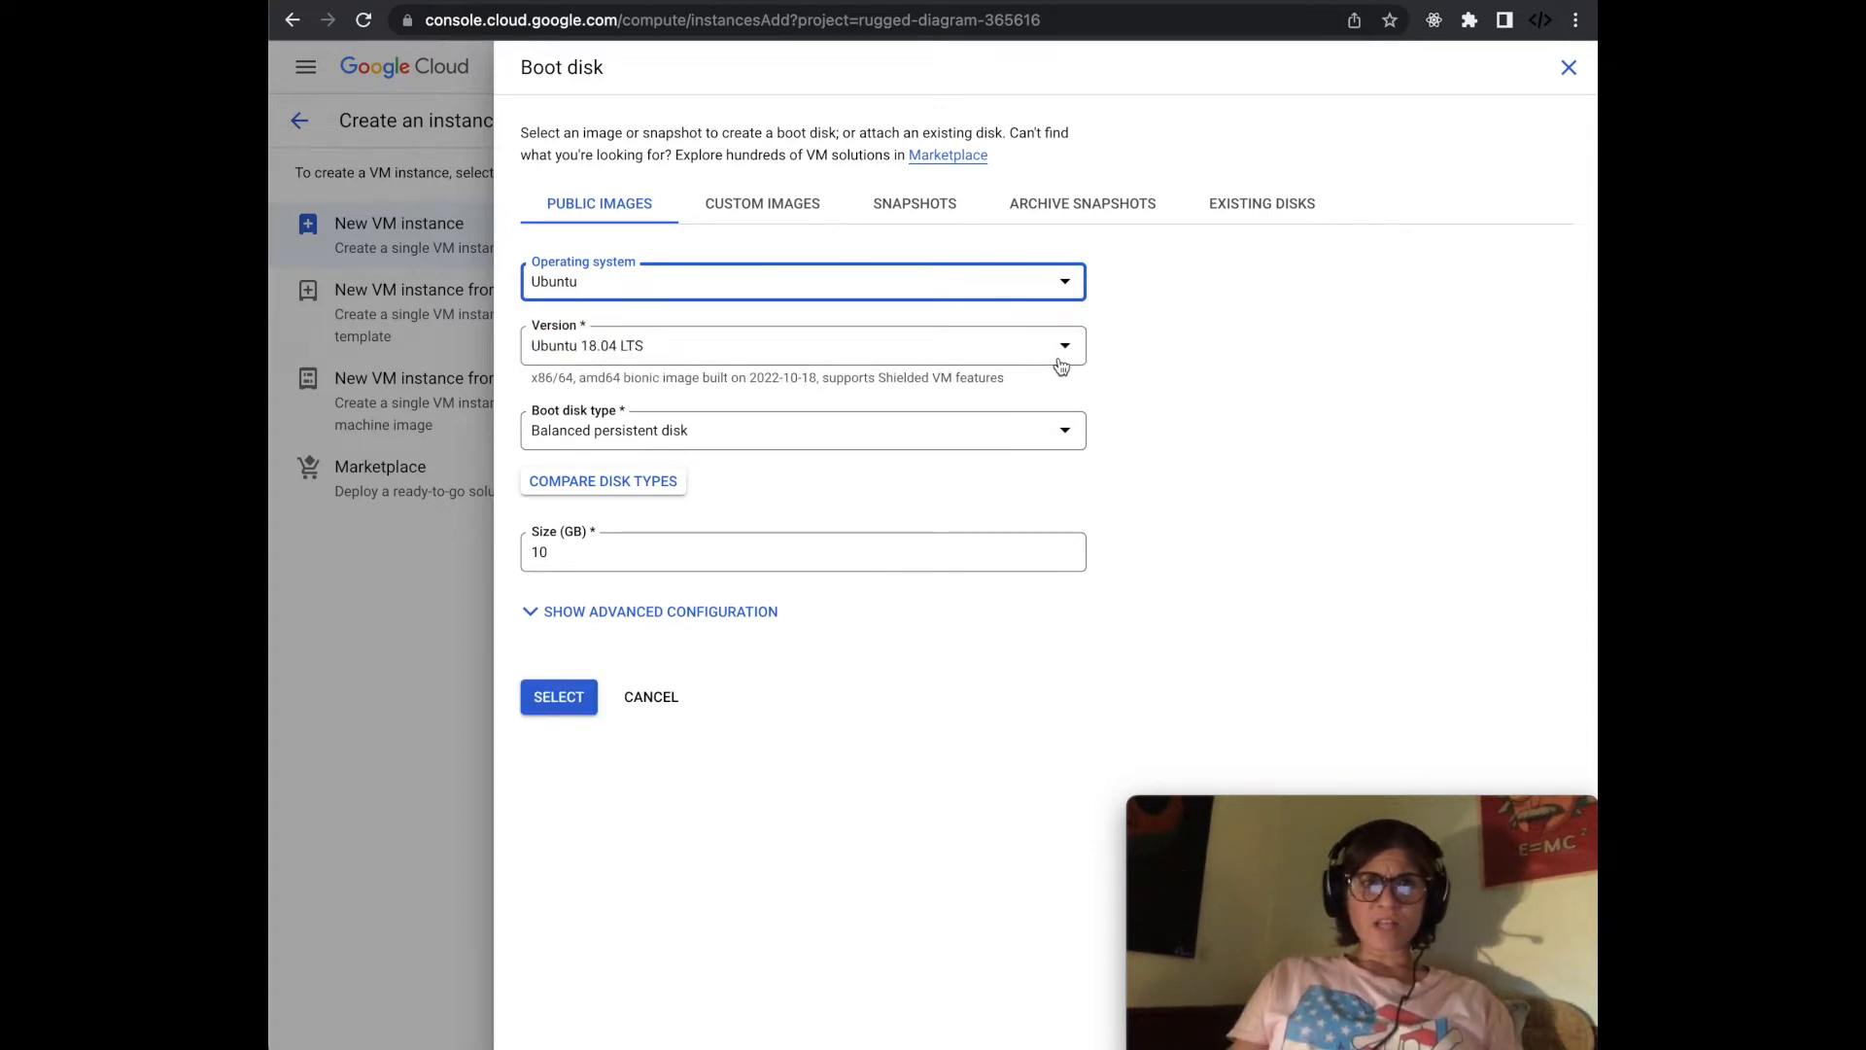
{"action": "left_click", "coordinate": [1059, 360]}
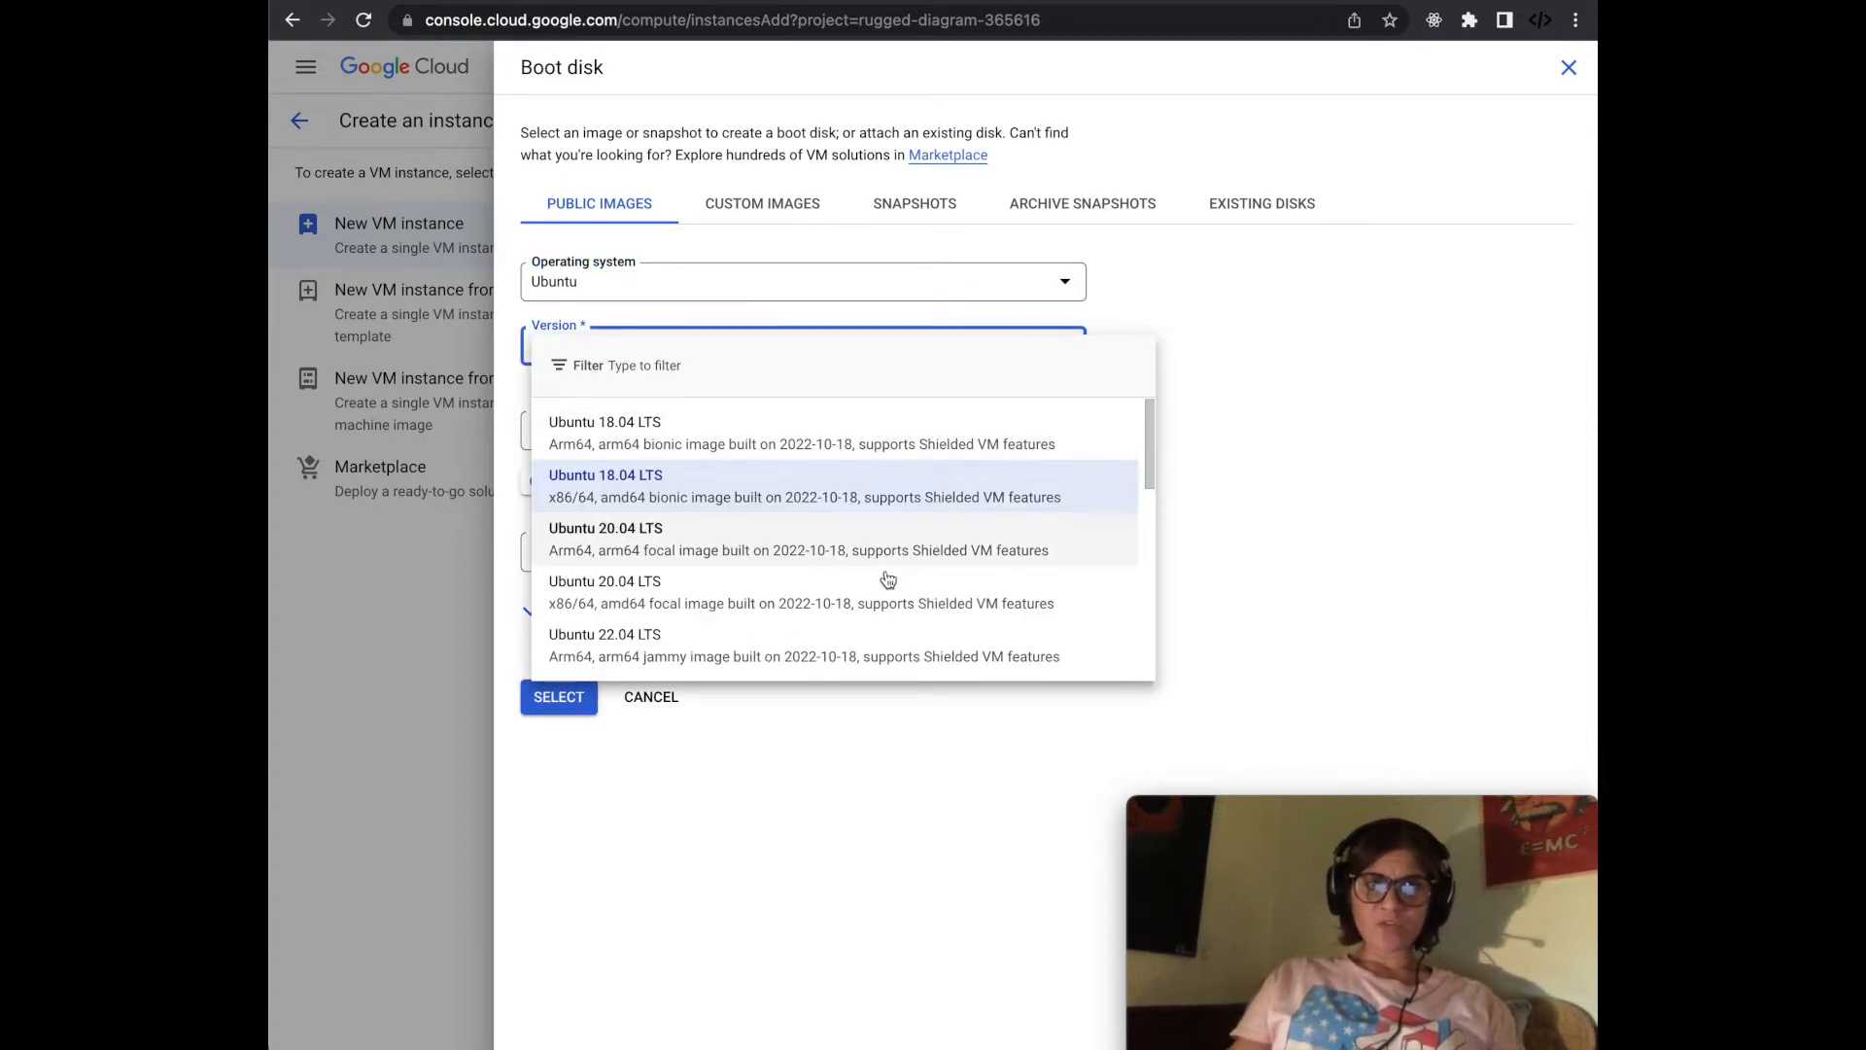
{"action": "scroll", "coordinate": [888, 581], "scroll_direction": "down", "scroll_amount": 5}
{"action": "scroll", "coordinate": [889, 580], "scroll_direction": "up", "scroll_amount": 3}
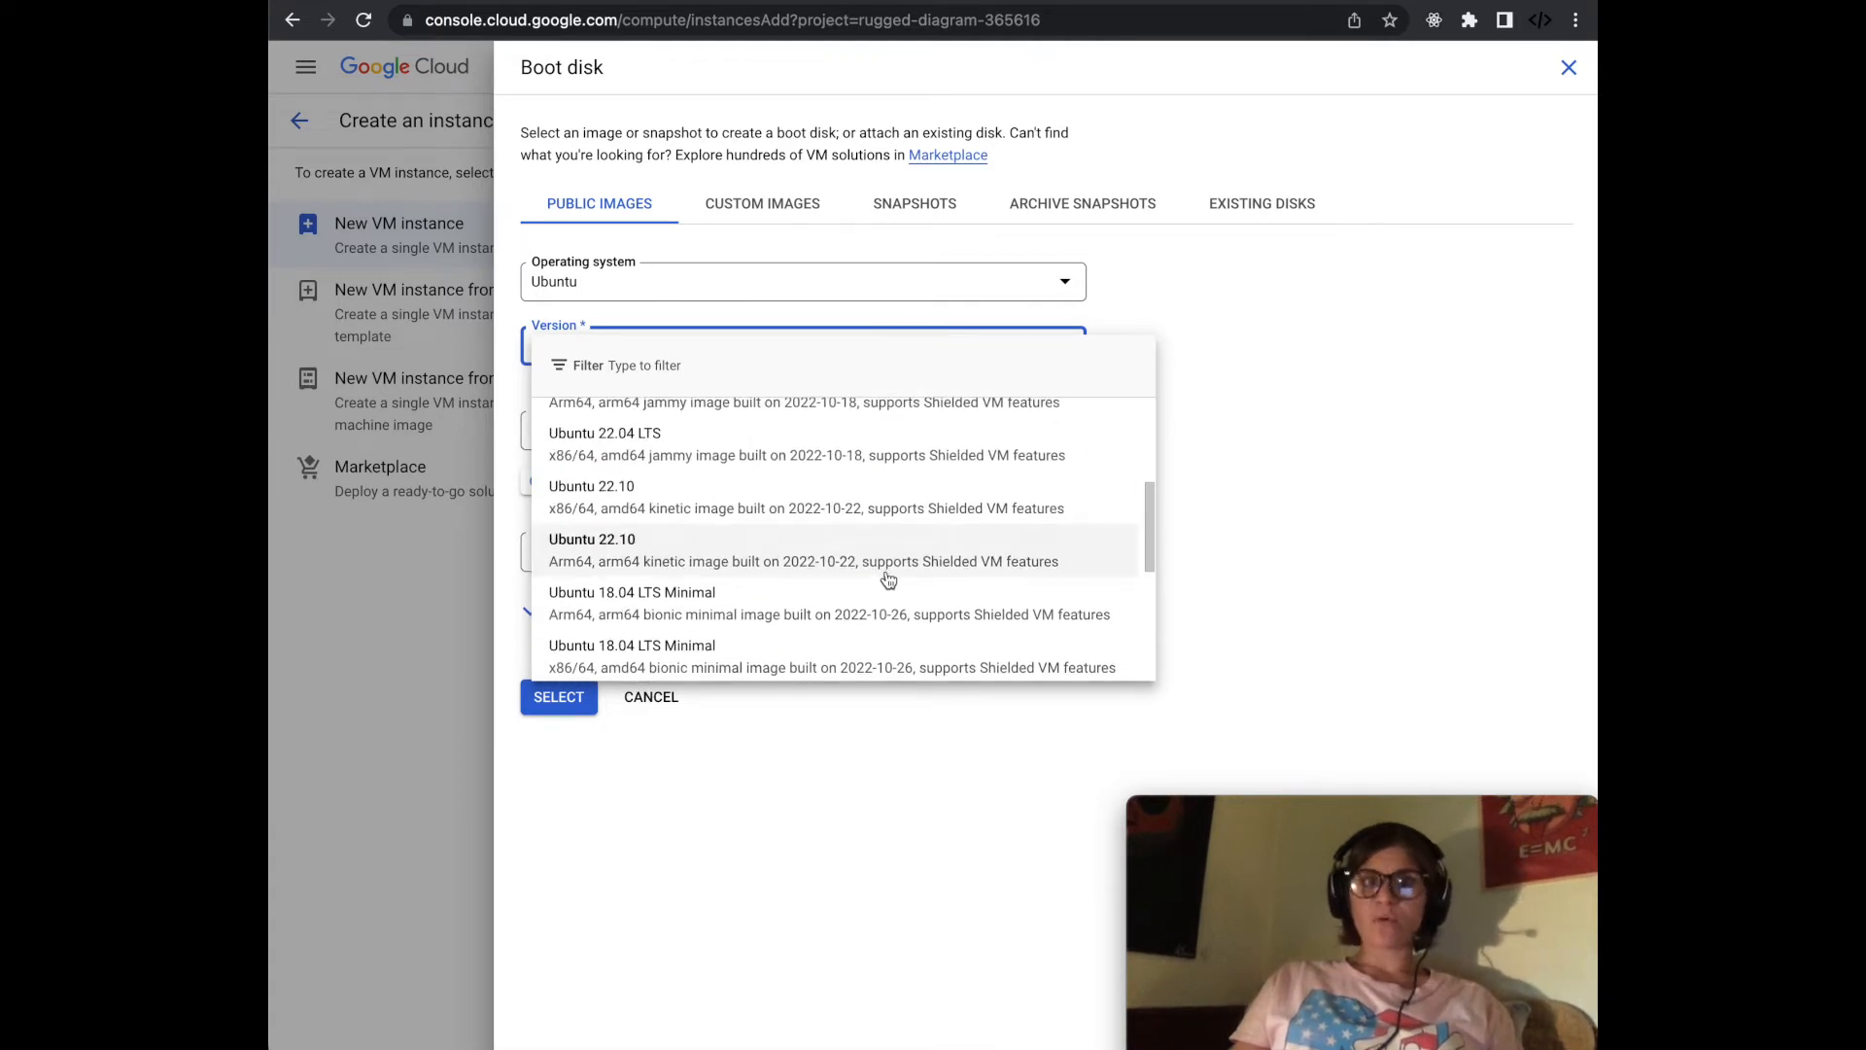
{"action": "left_click", "coordinate": [858, 460]}
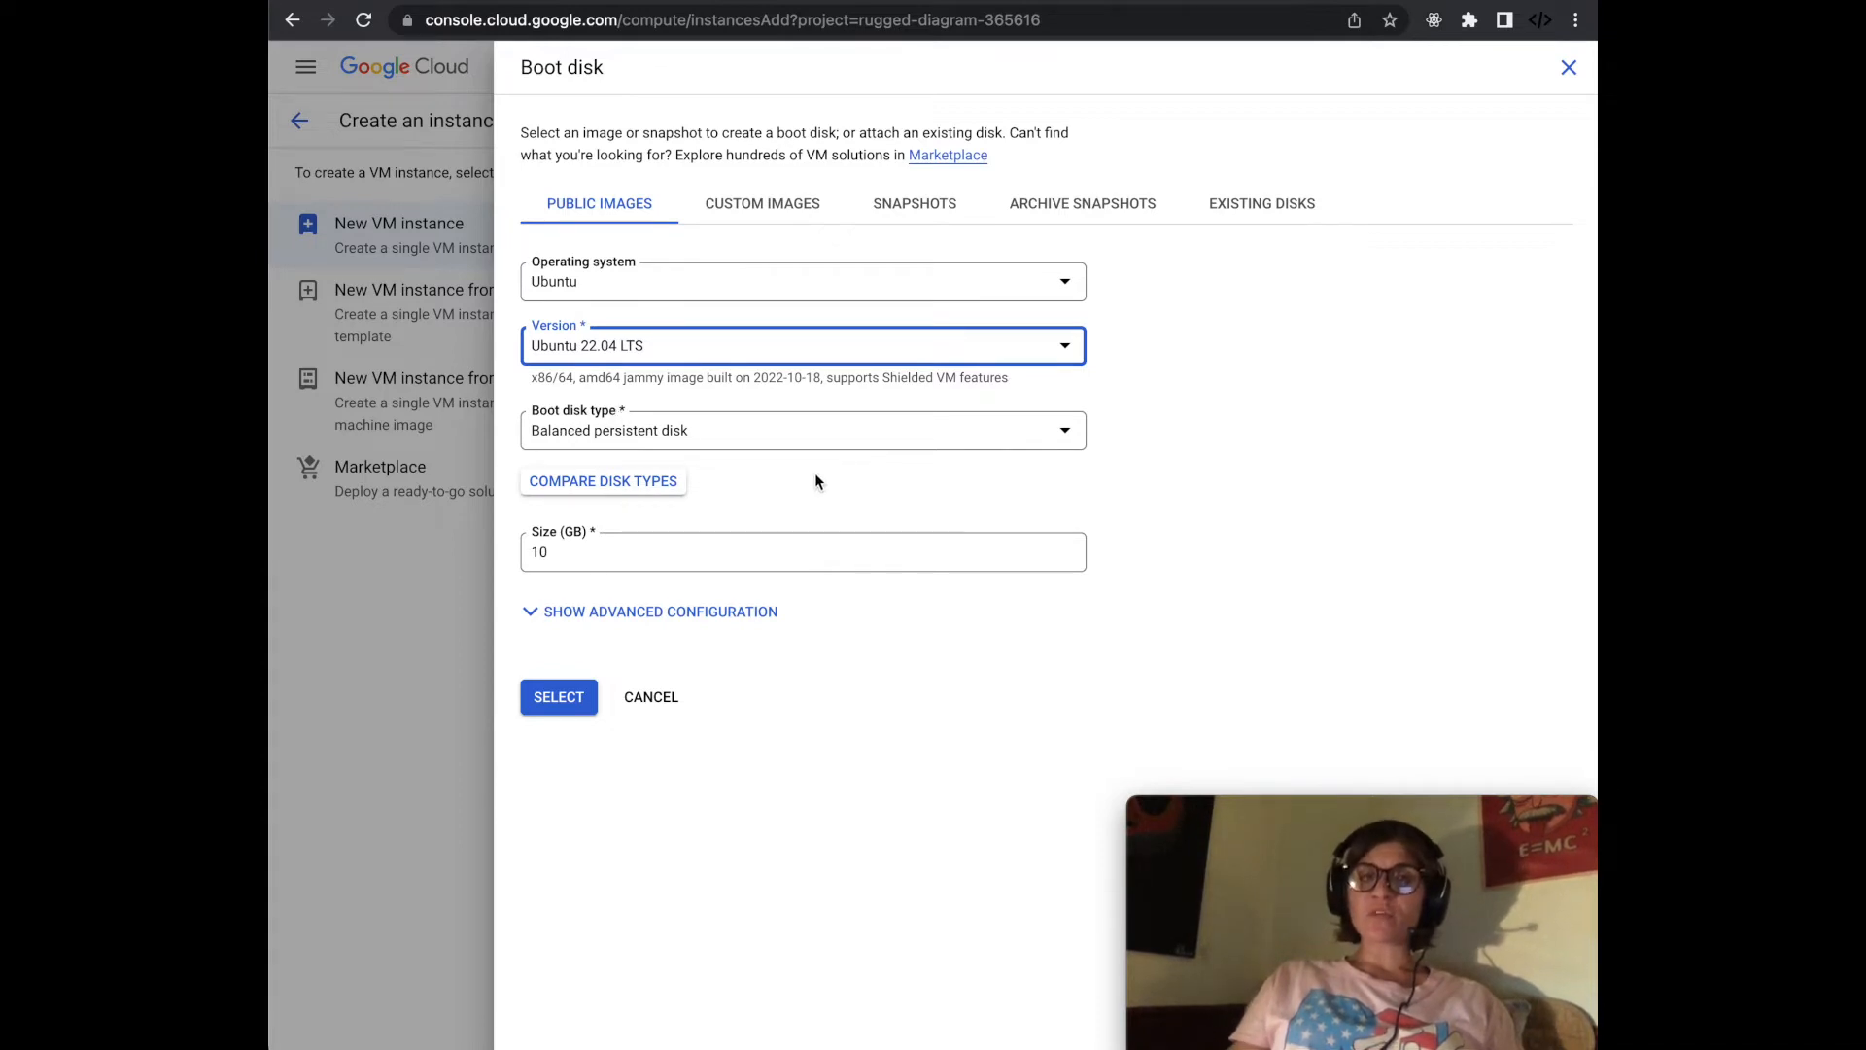
Step: Set the boot disk size to 50 GB and apply the boot disk configuration
{"action": "double_click", "coordinate": [665, 552]}
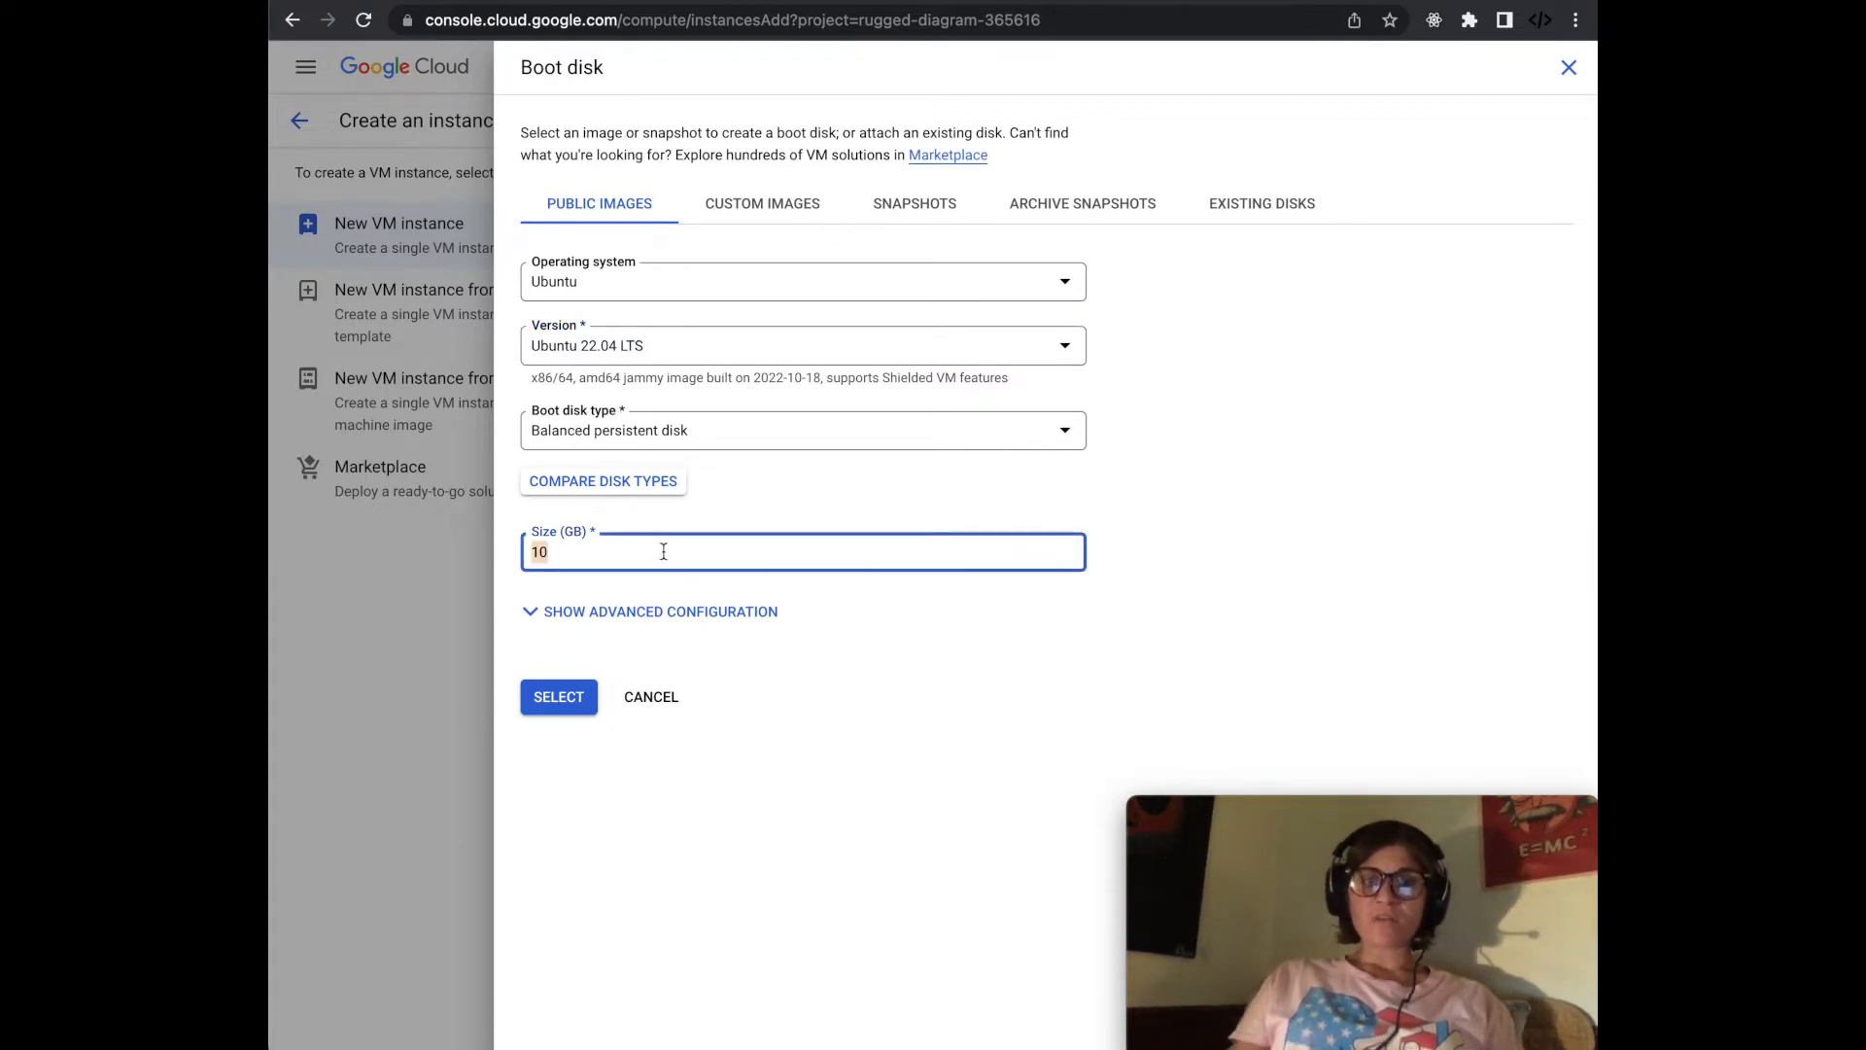
{"action": "type", "text": "50"}
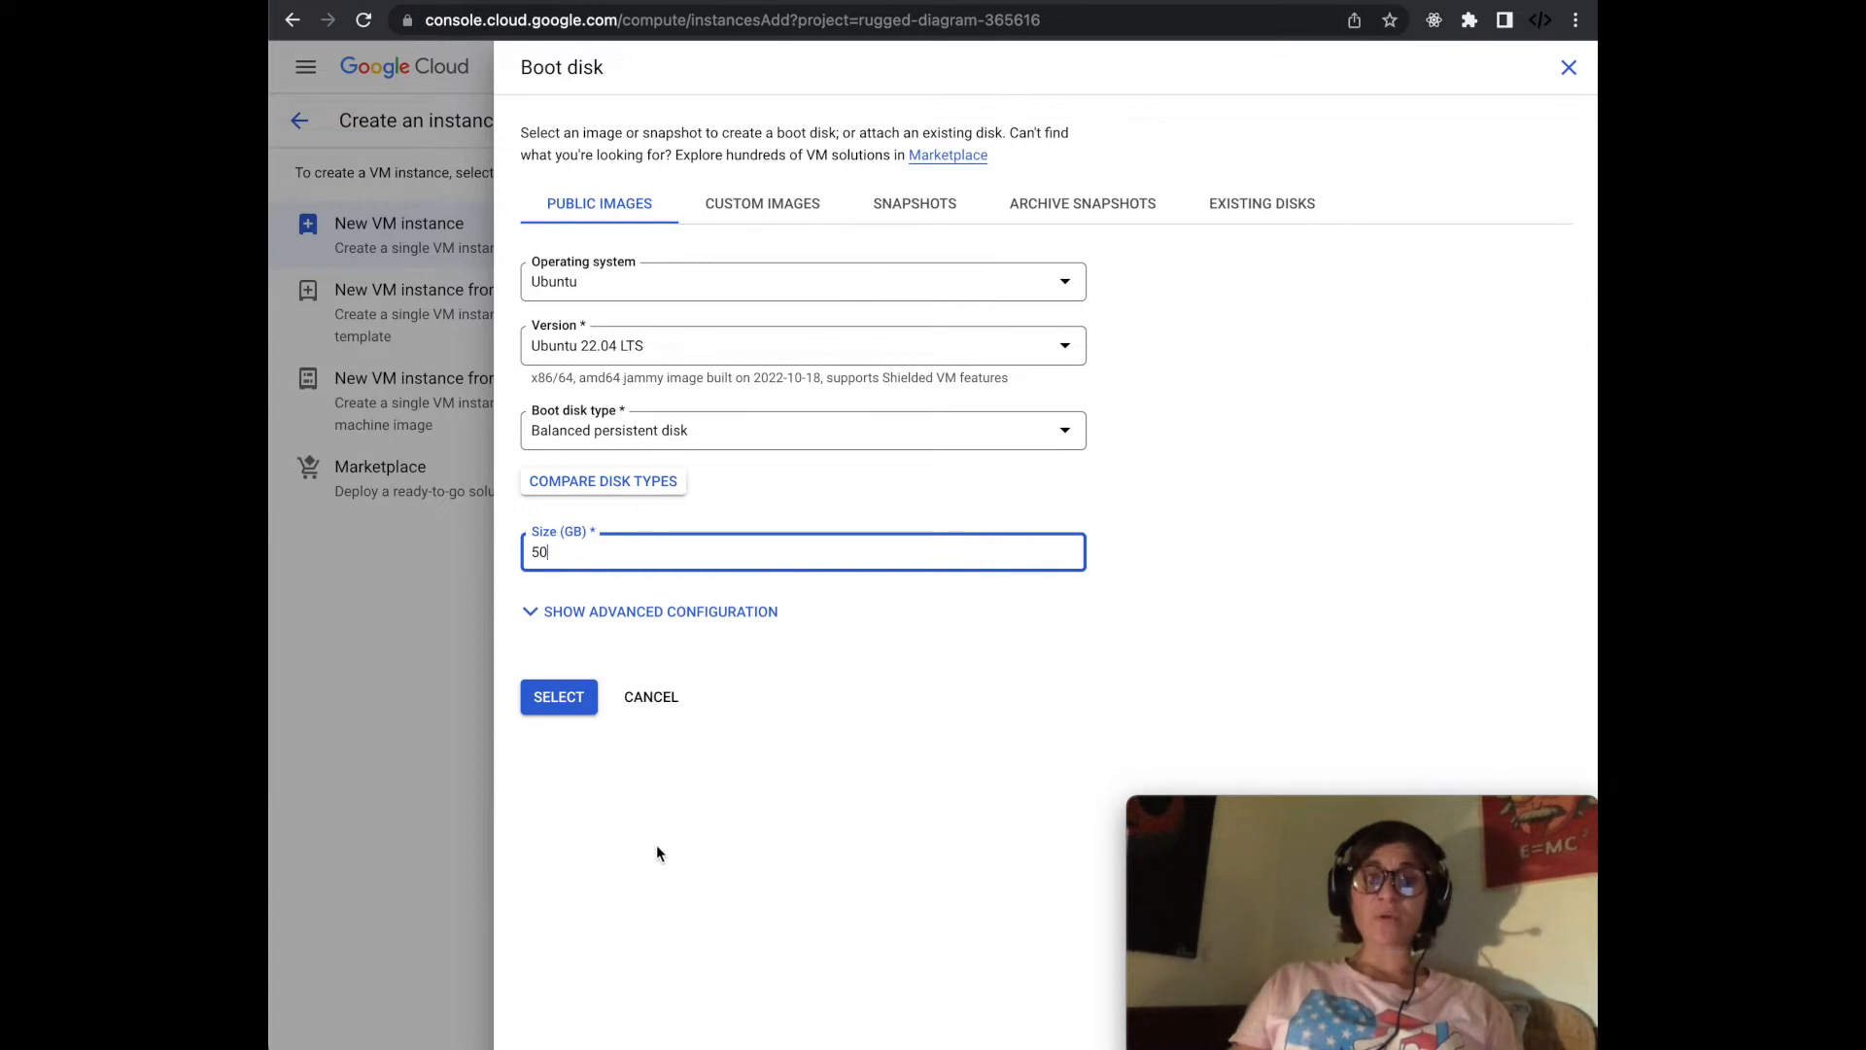
{"action": "left_click", "coordinate": [575, 710]}
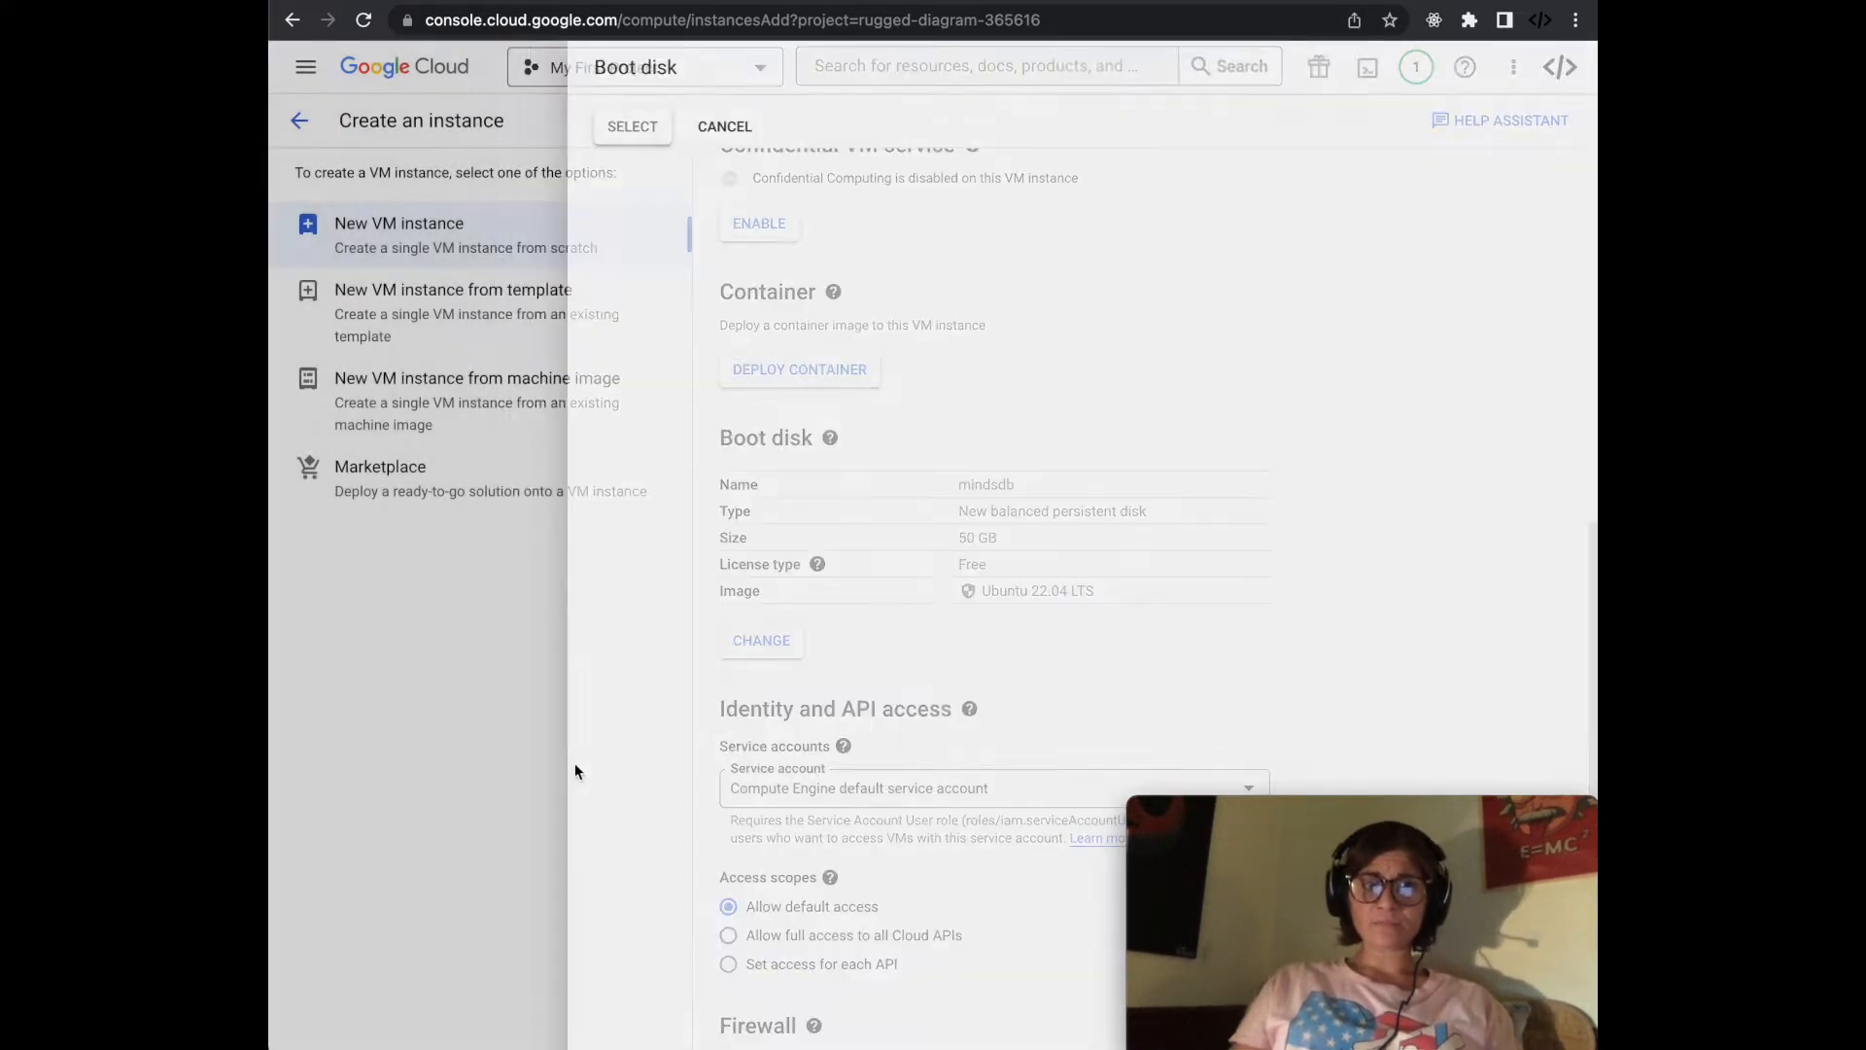
Step: Create the instance with full access to all Cloud APIs and HTTP traffic allowed through the firewall
{"action": "scroll", "coordinate": [989, 872], "scroll_direction": "down", "scroll_amount": 3}
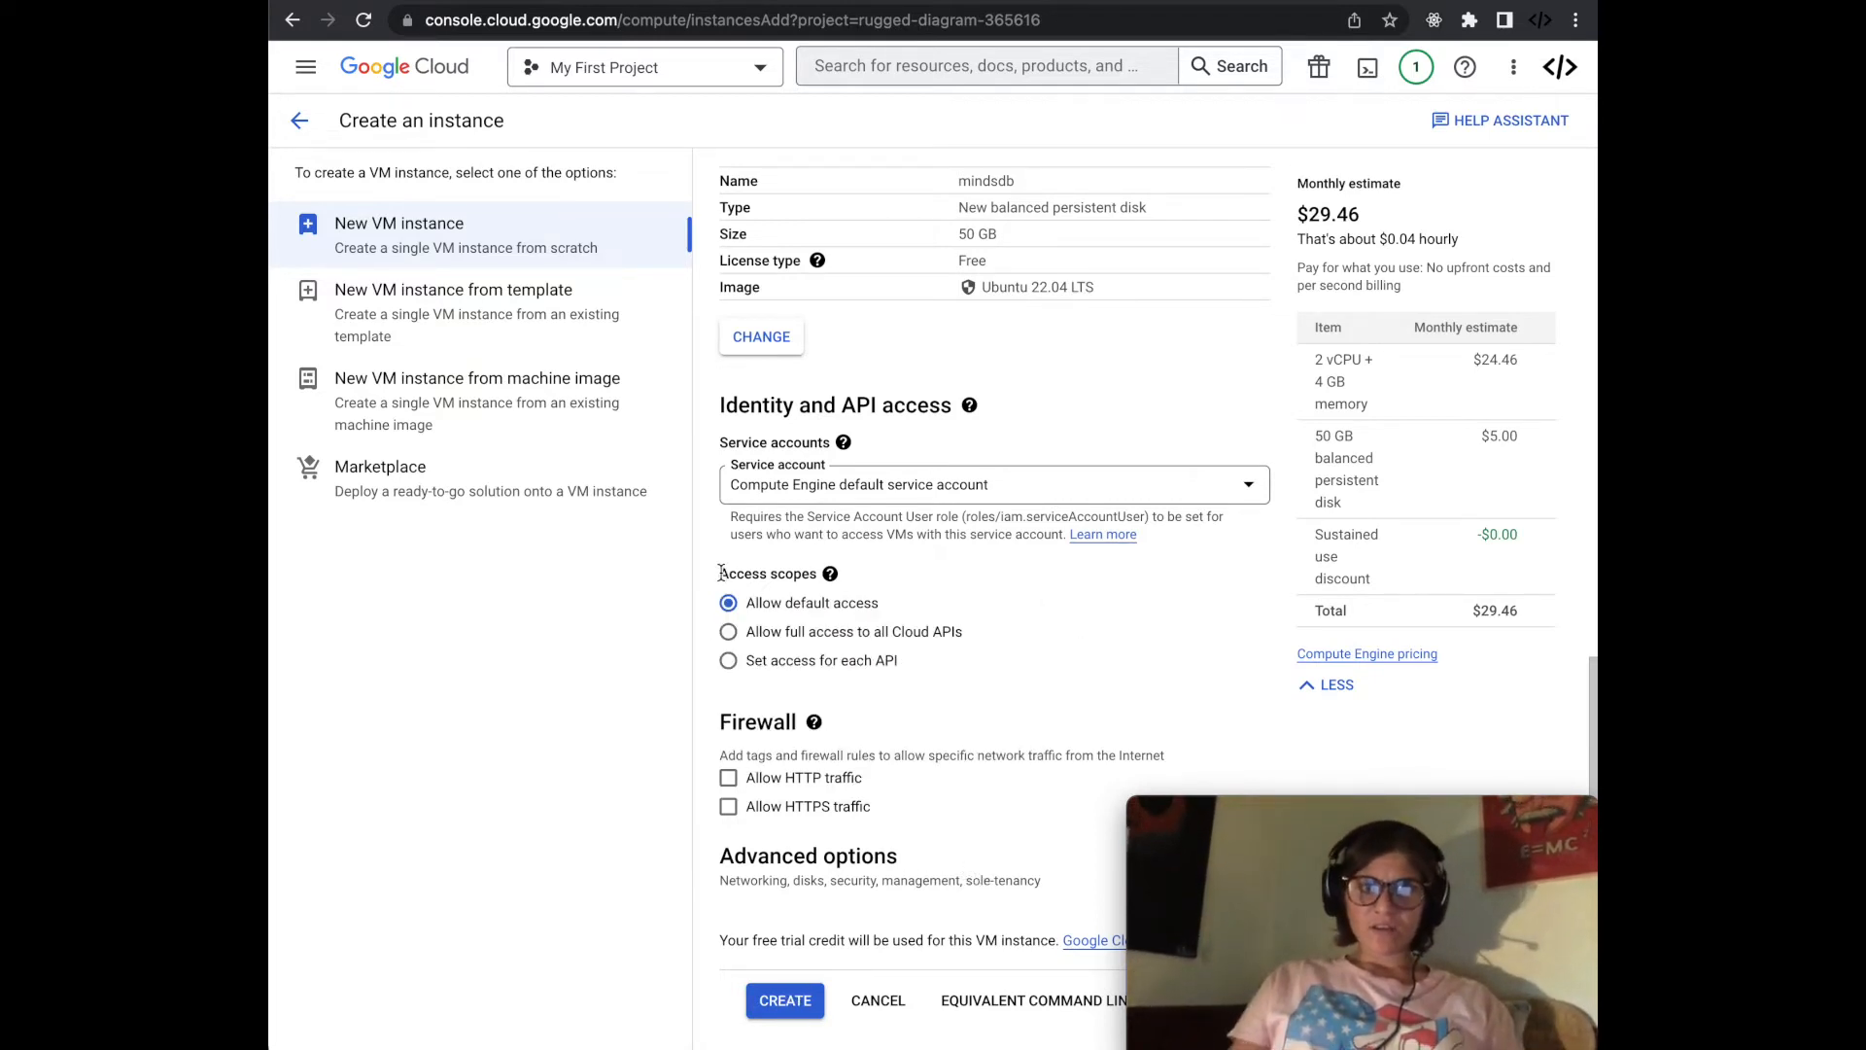
{"action": "left_click", "coordinate": [728, 633]}
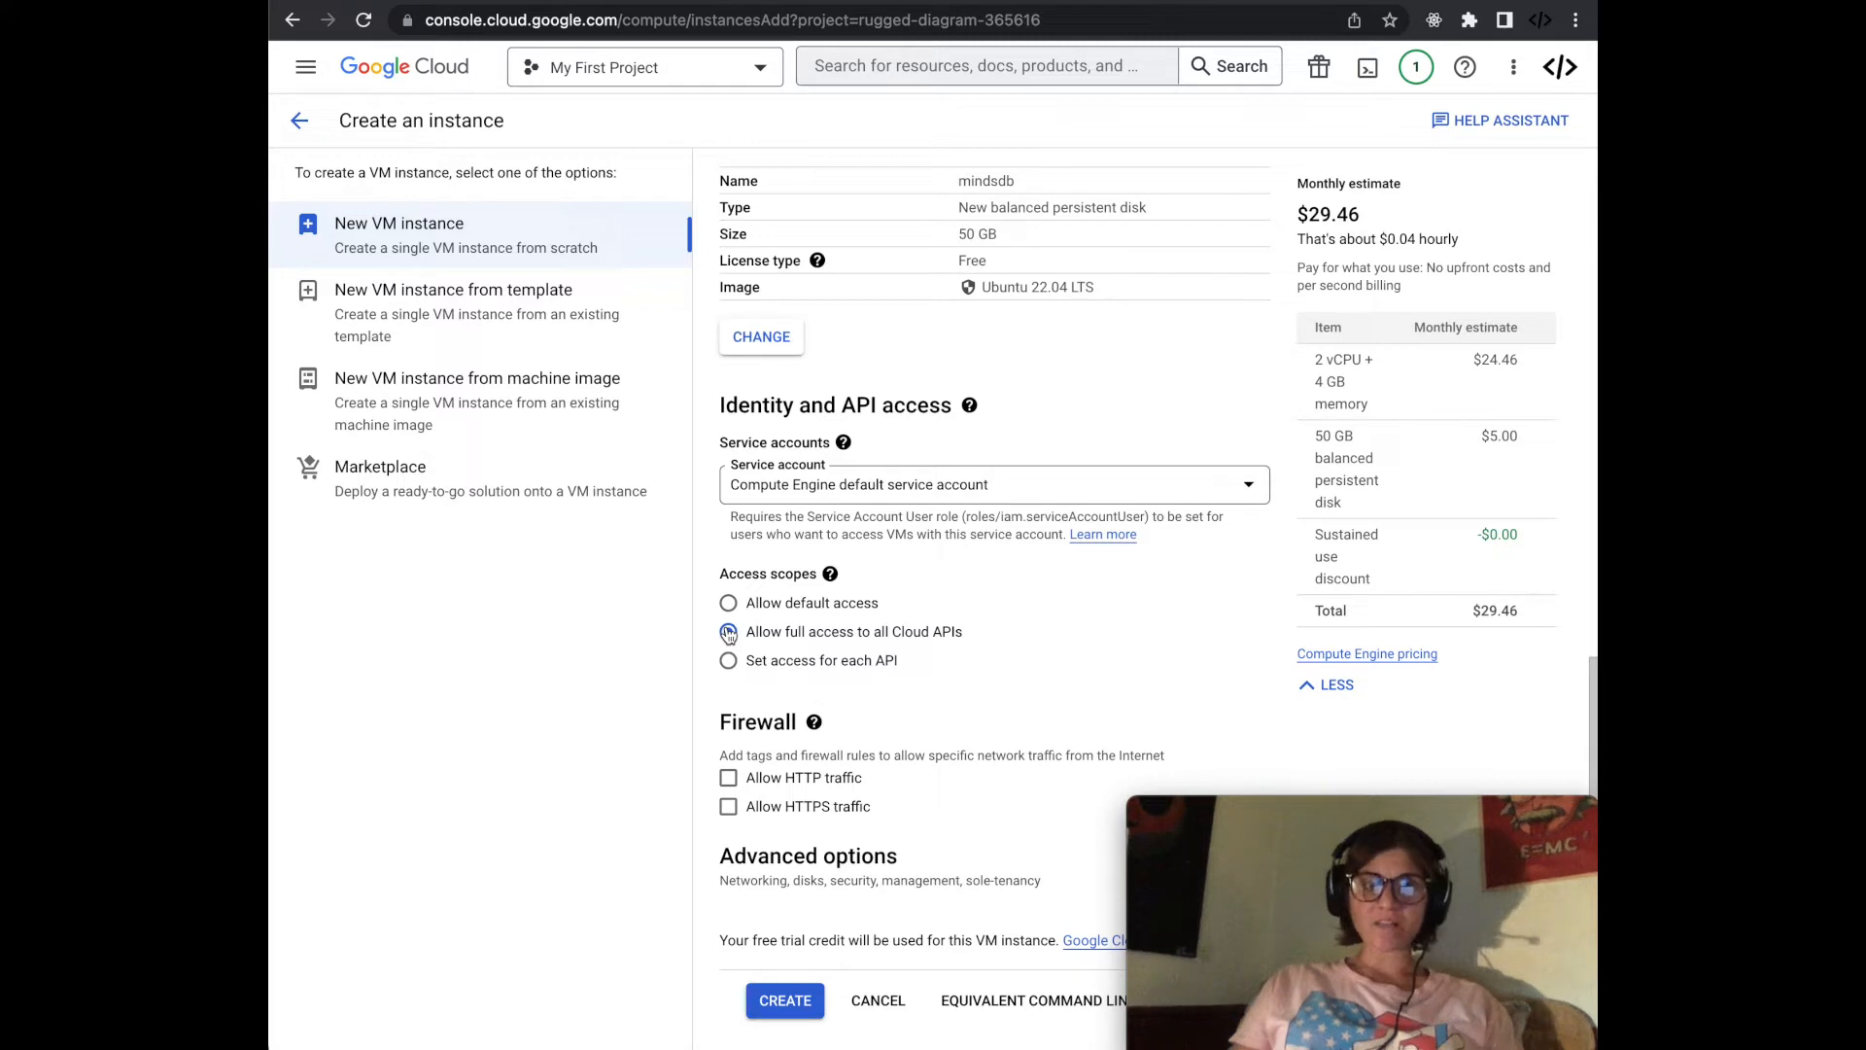
{"action": "left_click", "coordinate": [729, 778]}
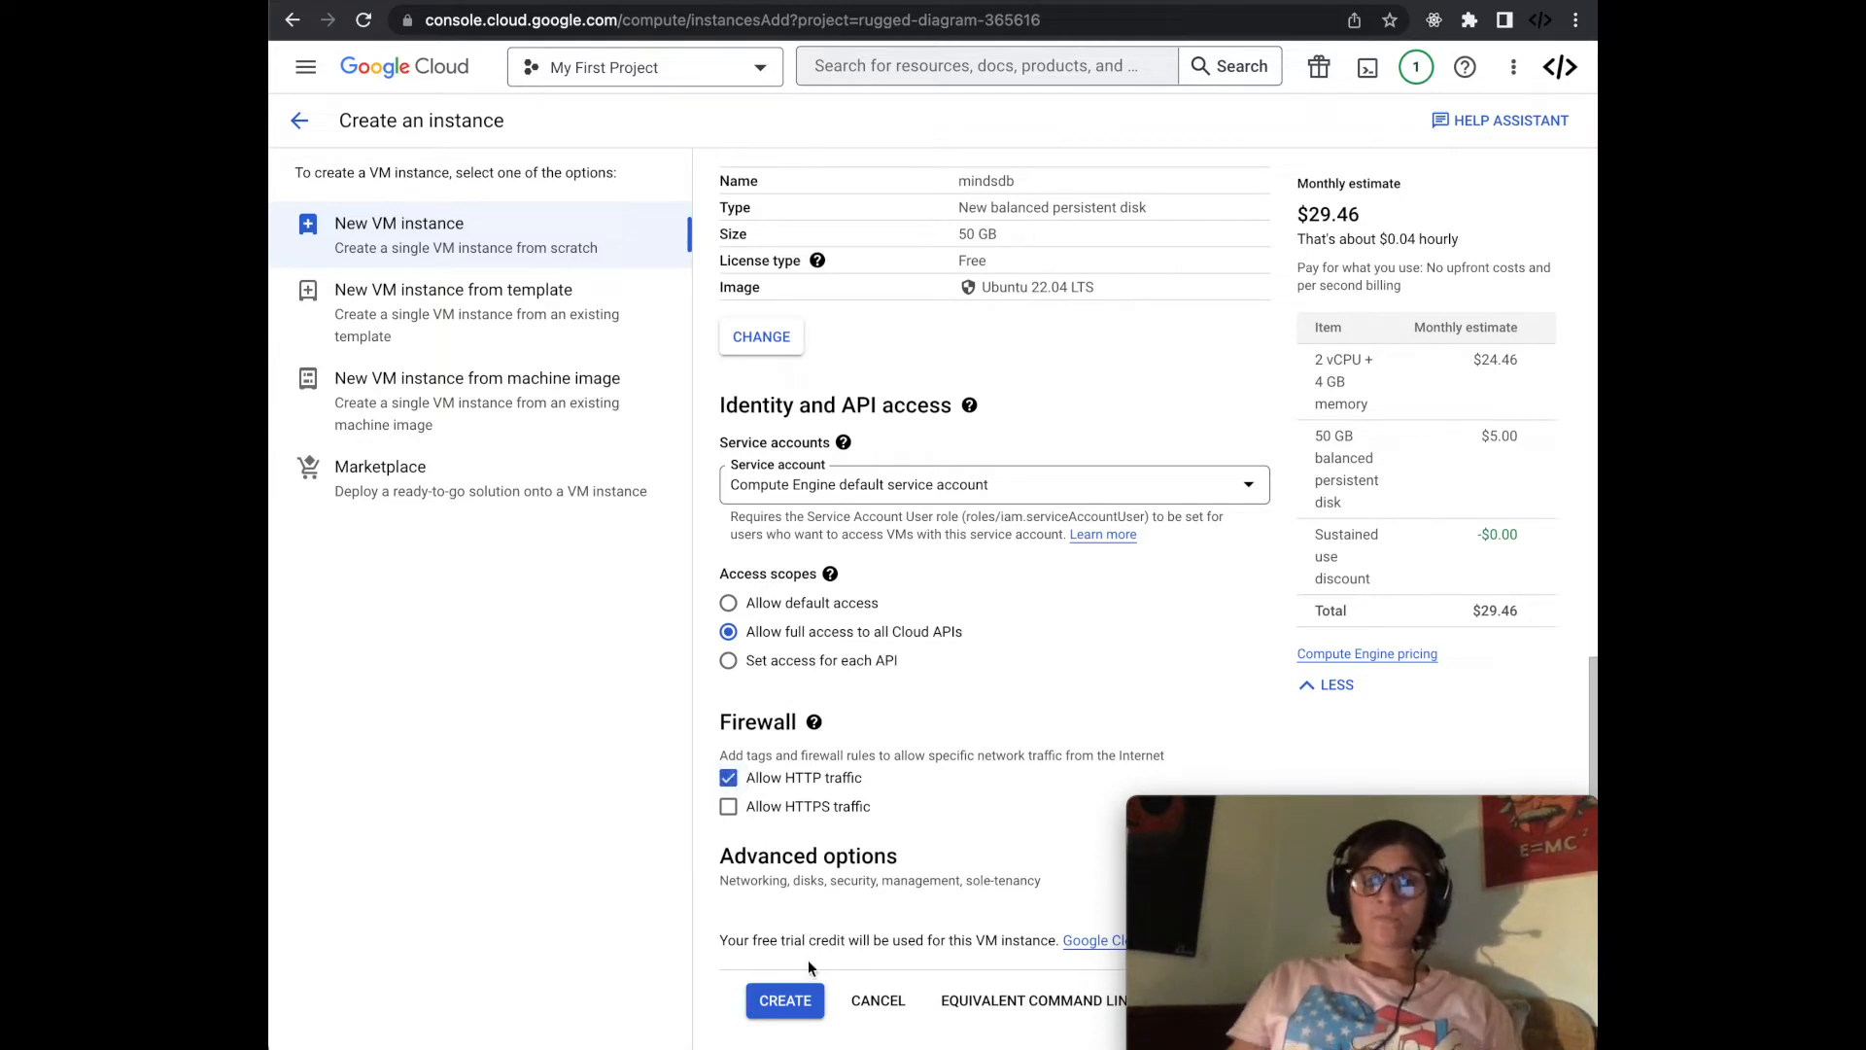
{"action": "left_click", "coordinate": [783, 1003]}
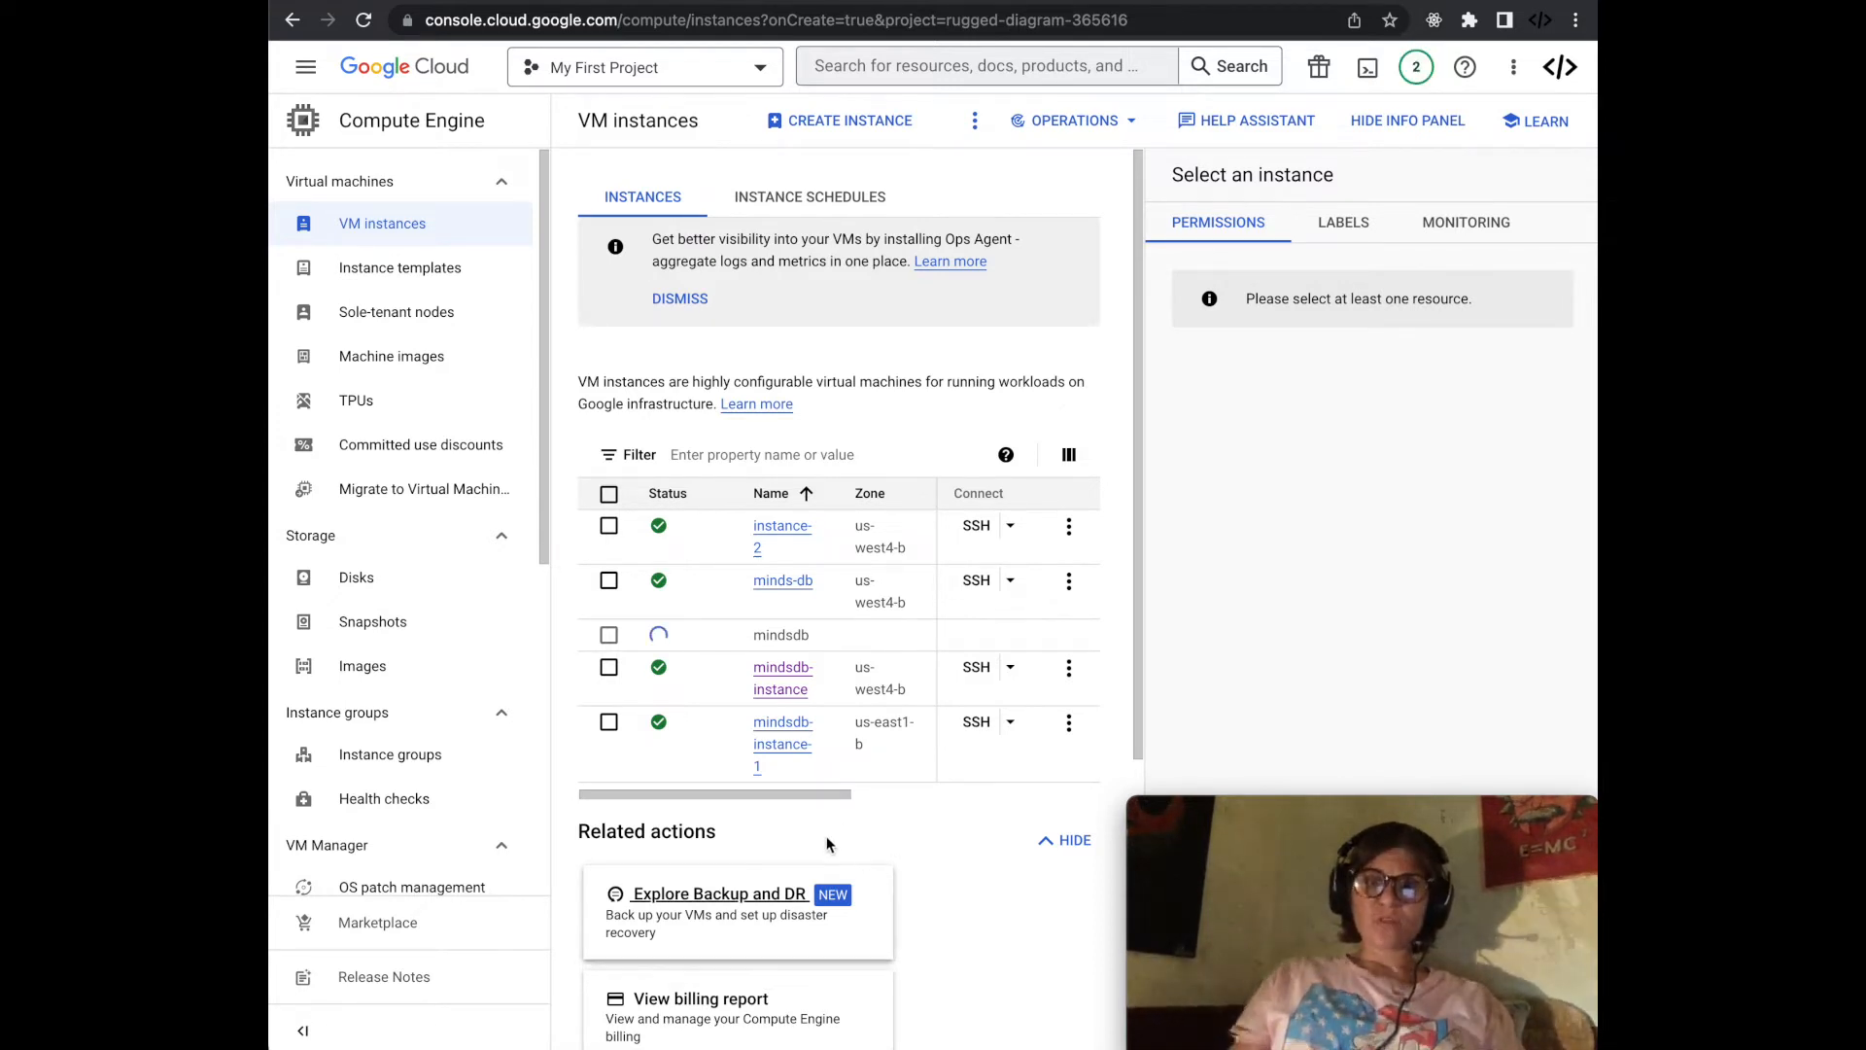
Step: Open an SSH-in-browser session to the mindsdb instance
{"action": "mouse_move", "coordinate": [825, 634]}
{"action": "left_mouse_down"}
{"action": "mouse_move", "coordinate": [743, 637]}
{"action": "mouse_move", "coordinate": [823, 634]}
{"action": "left_mouse_up"}
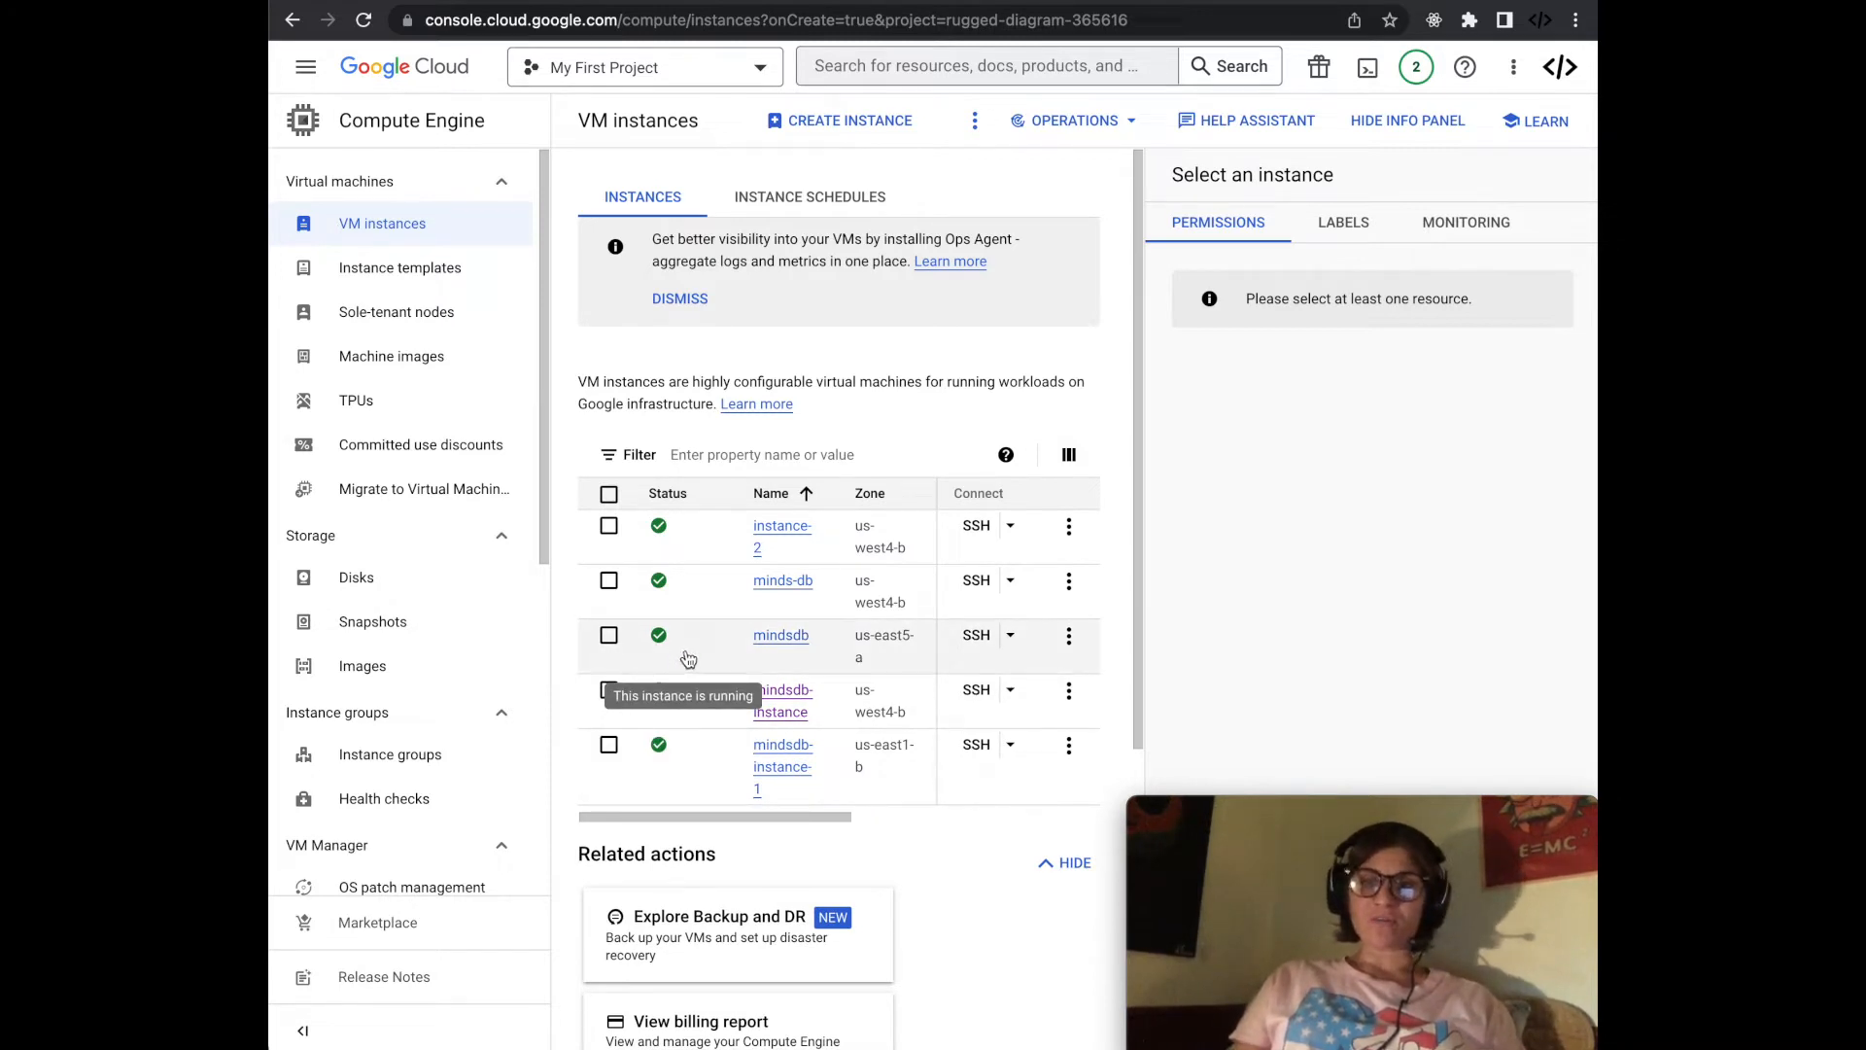
{"action": "left_click", "coordinate": [975, 636]}
{"action": "left_click_drag", "start_coordinate": [485, 1], "coordinate": [629, 43]}
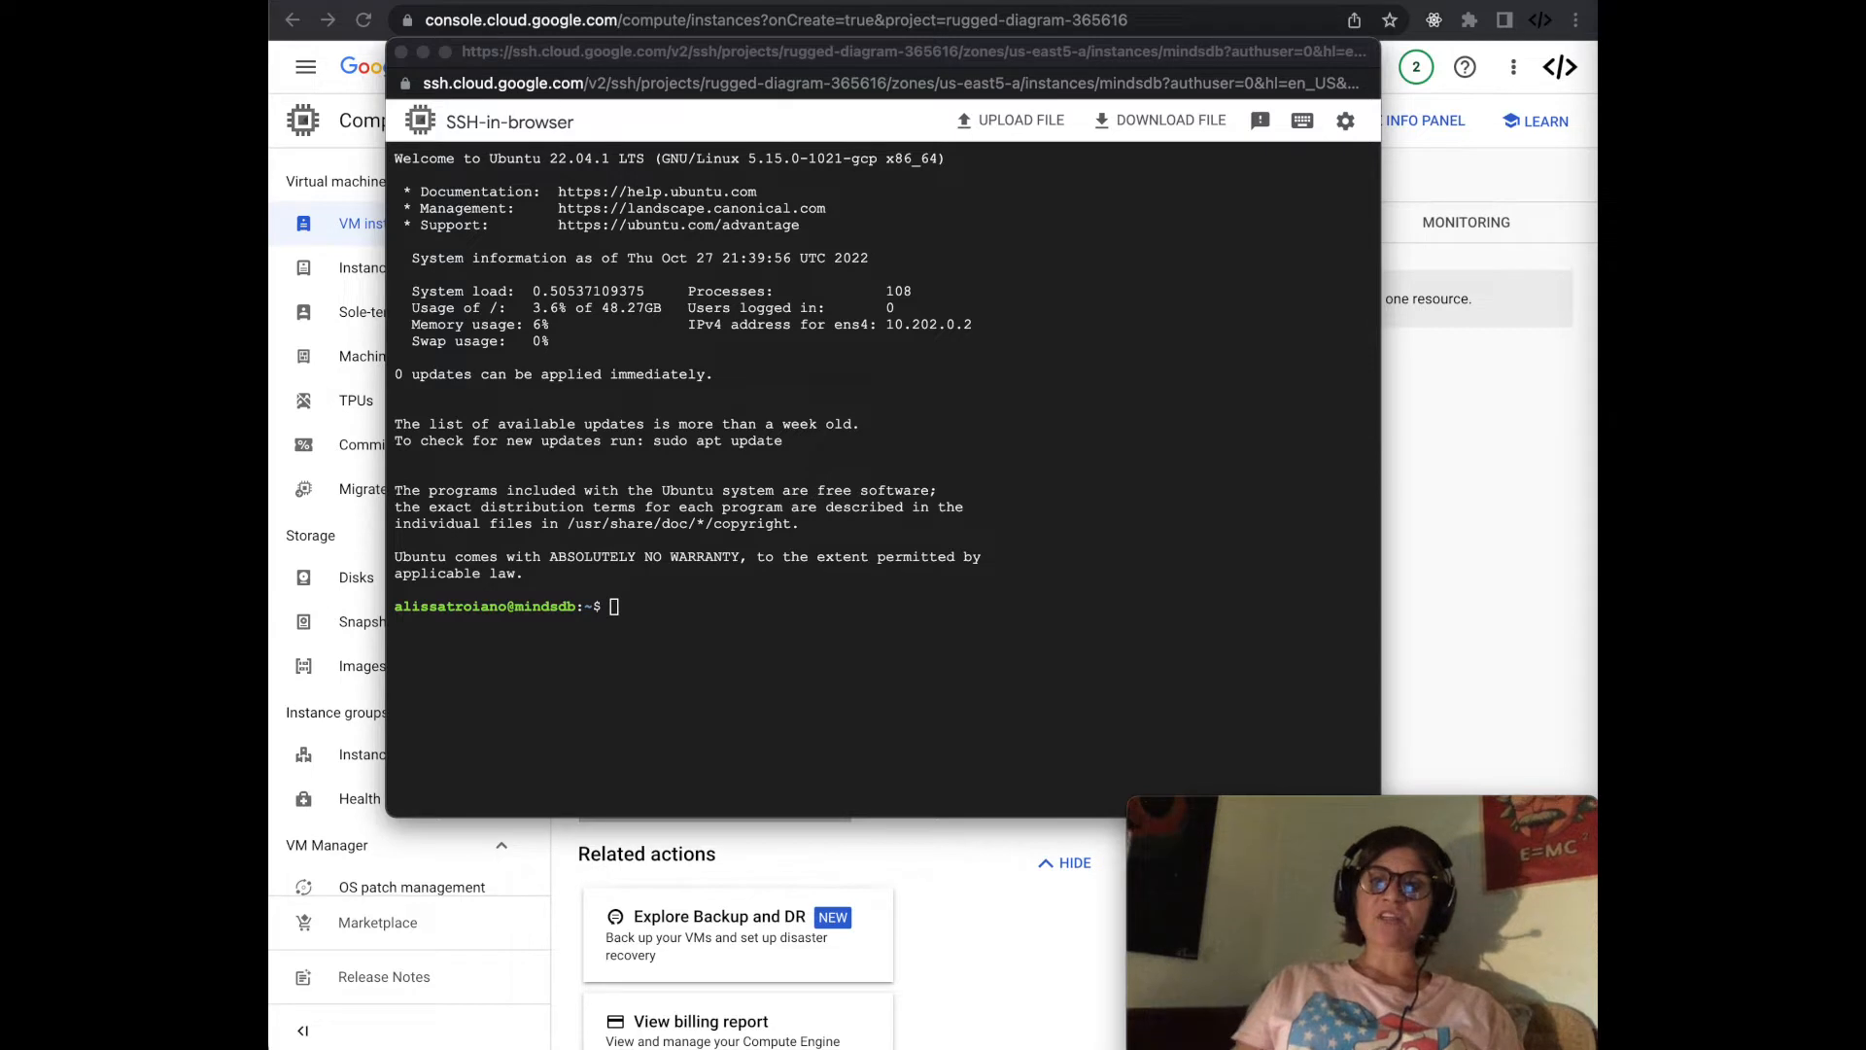
Step: Update the VM's package lists with sudo apt-get update
{"action": "left_click", "coordinate": [821, 609]}
{"action": "type", "text": "sudo ap"}
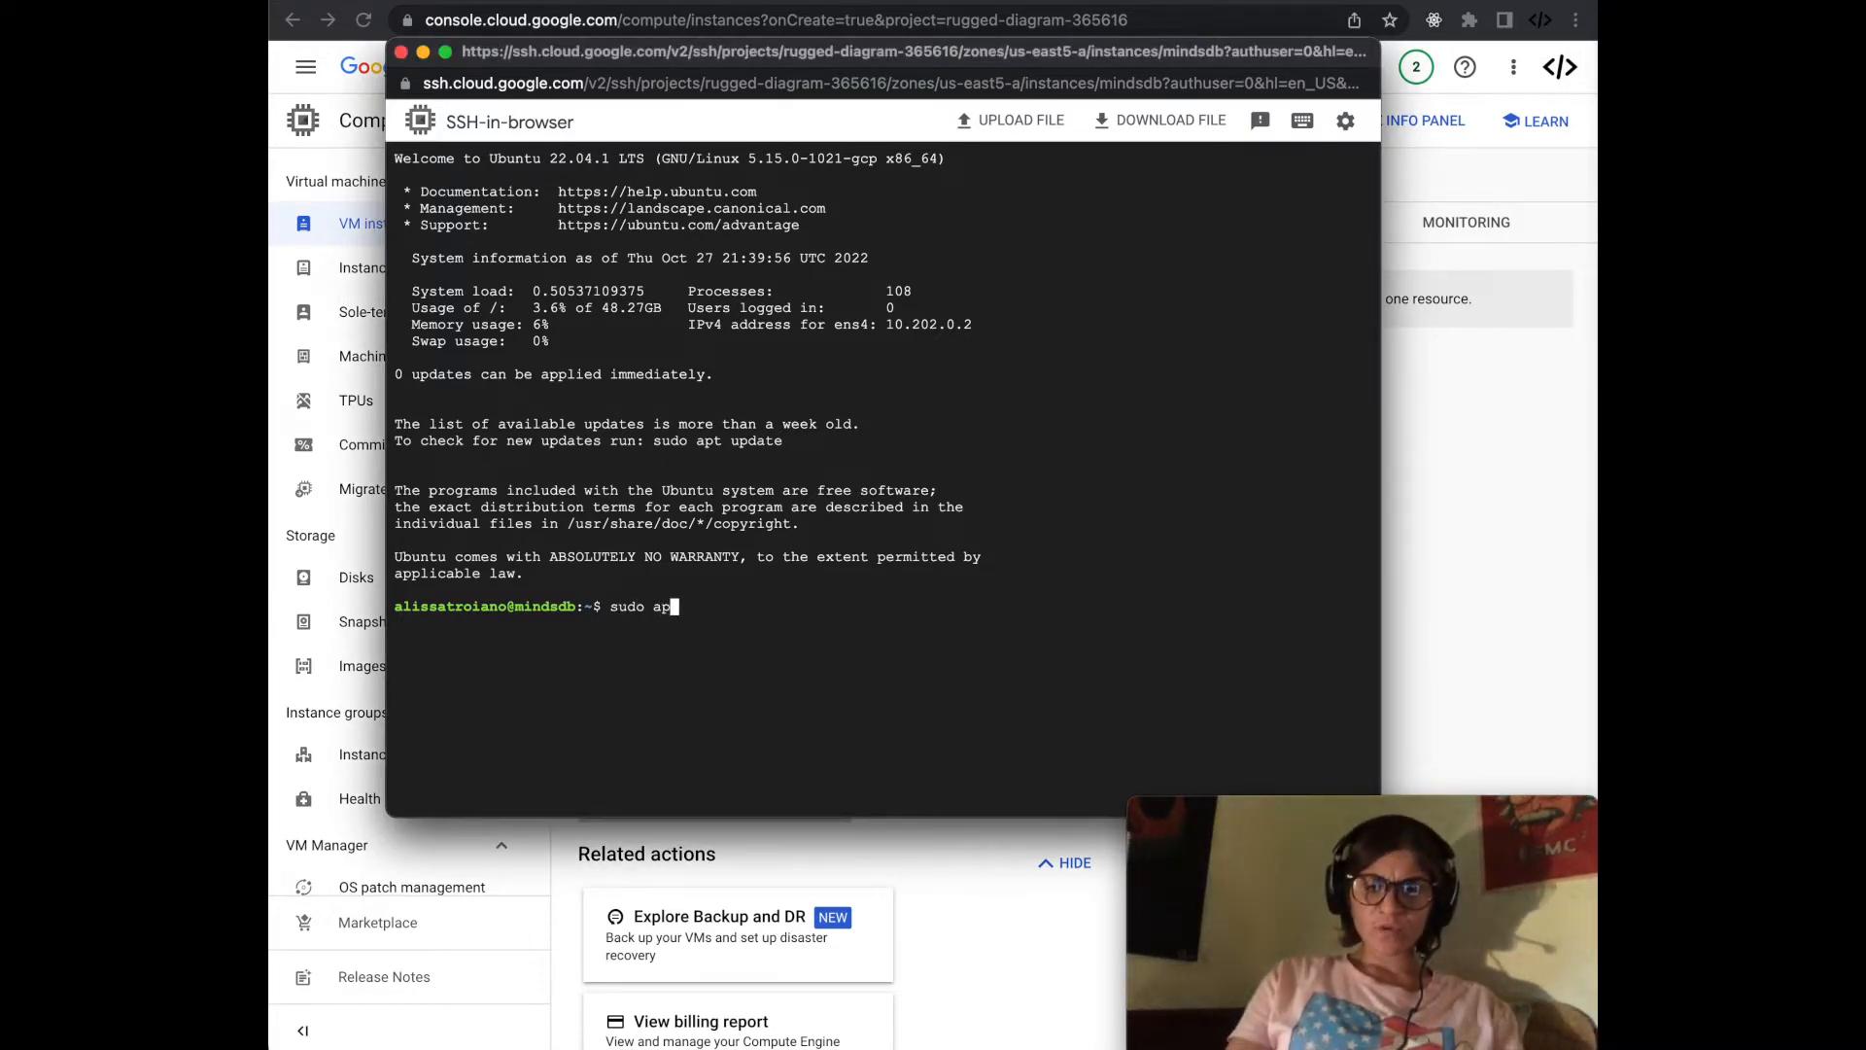
{"action": "type", "text": "t-get "}
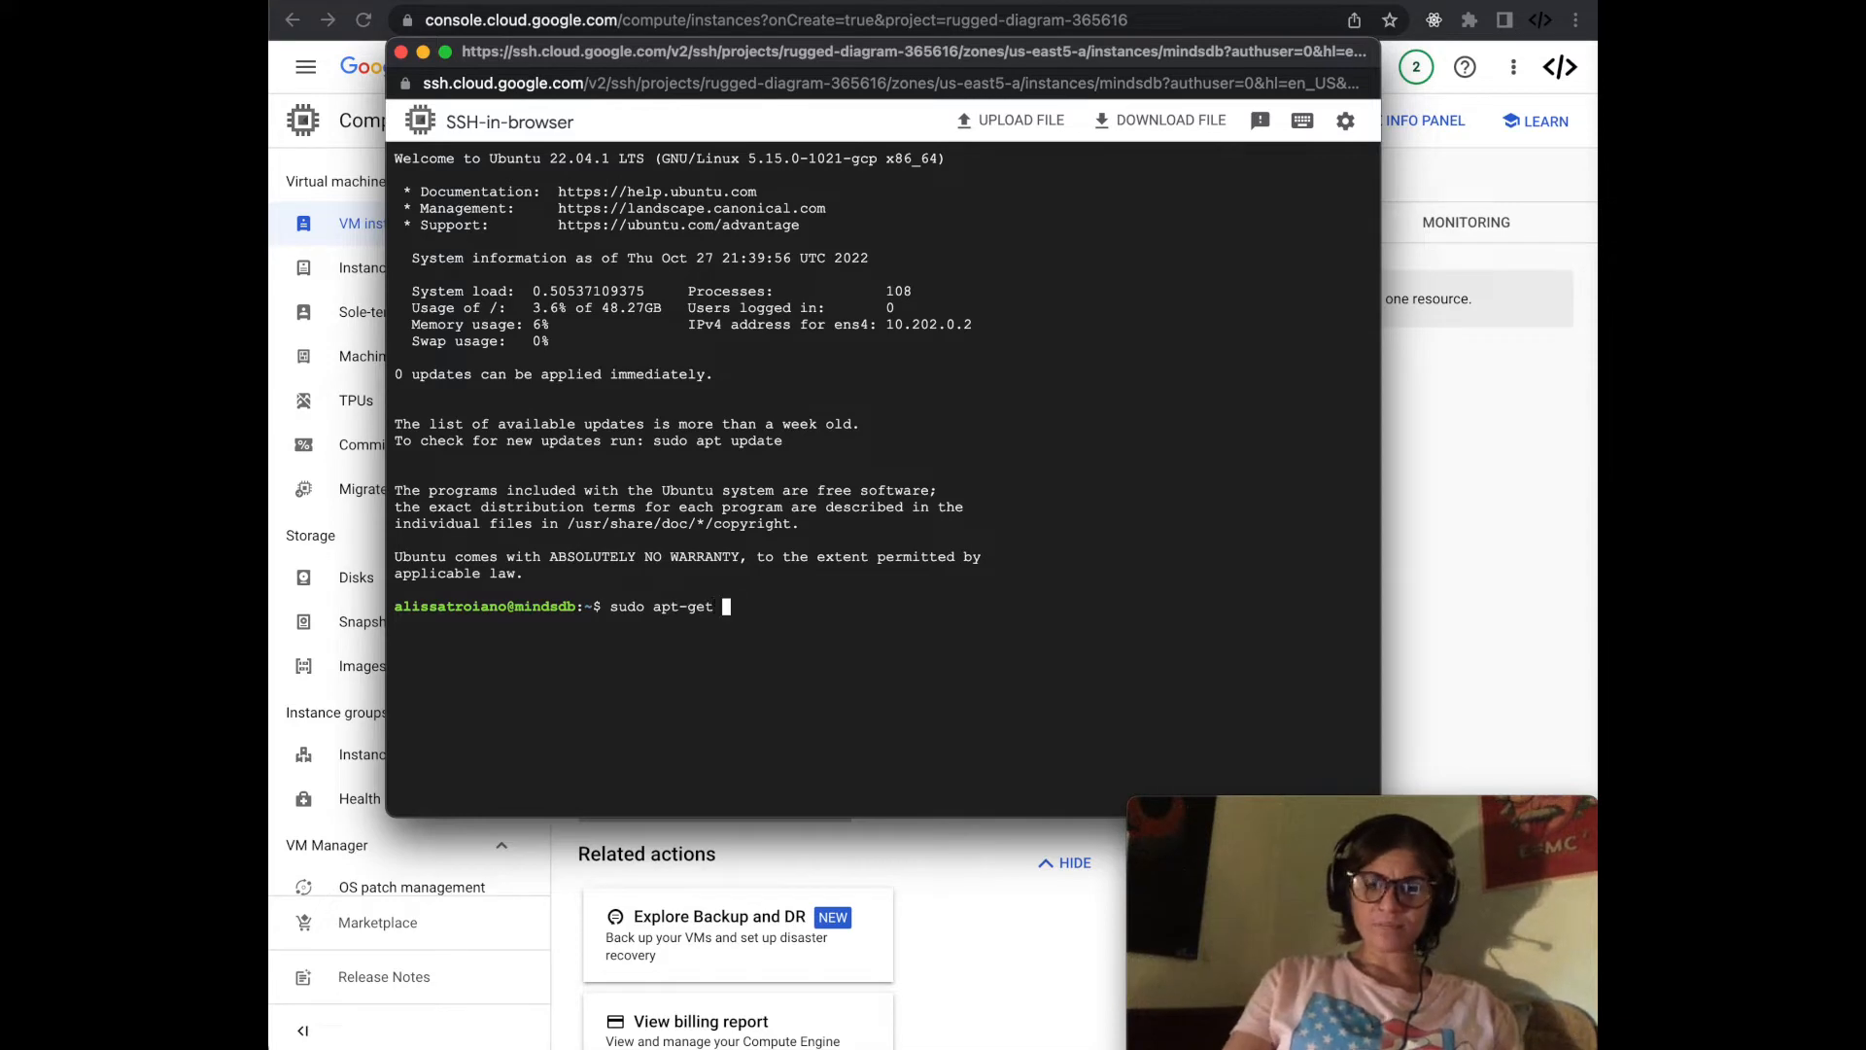
{"action": "type", "text": "update"}
{"action": "key", "text": "Return"}
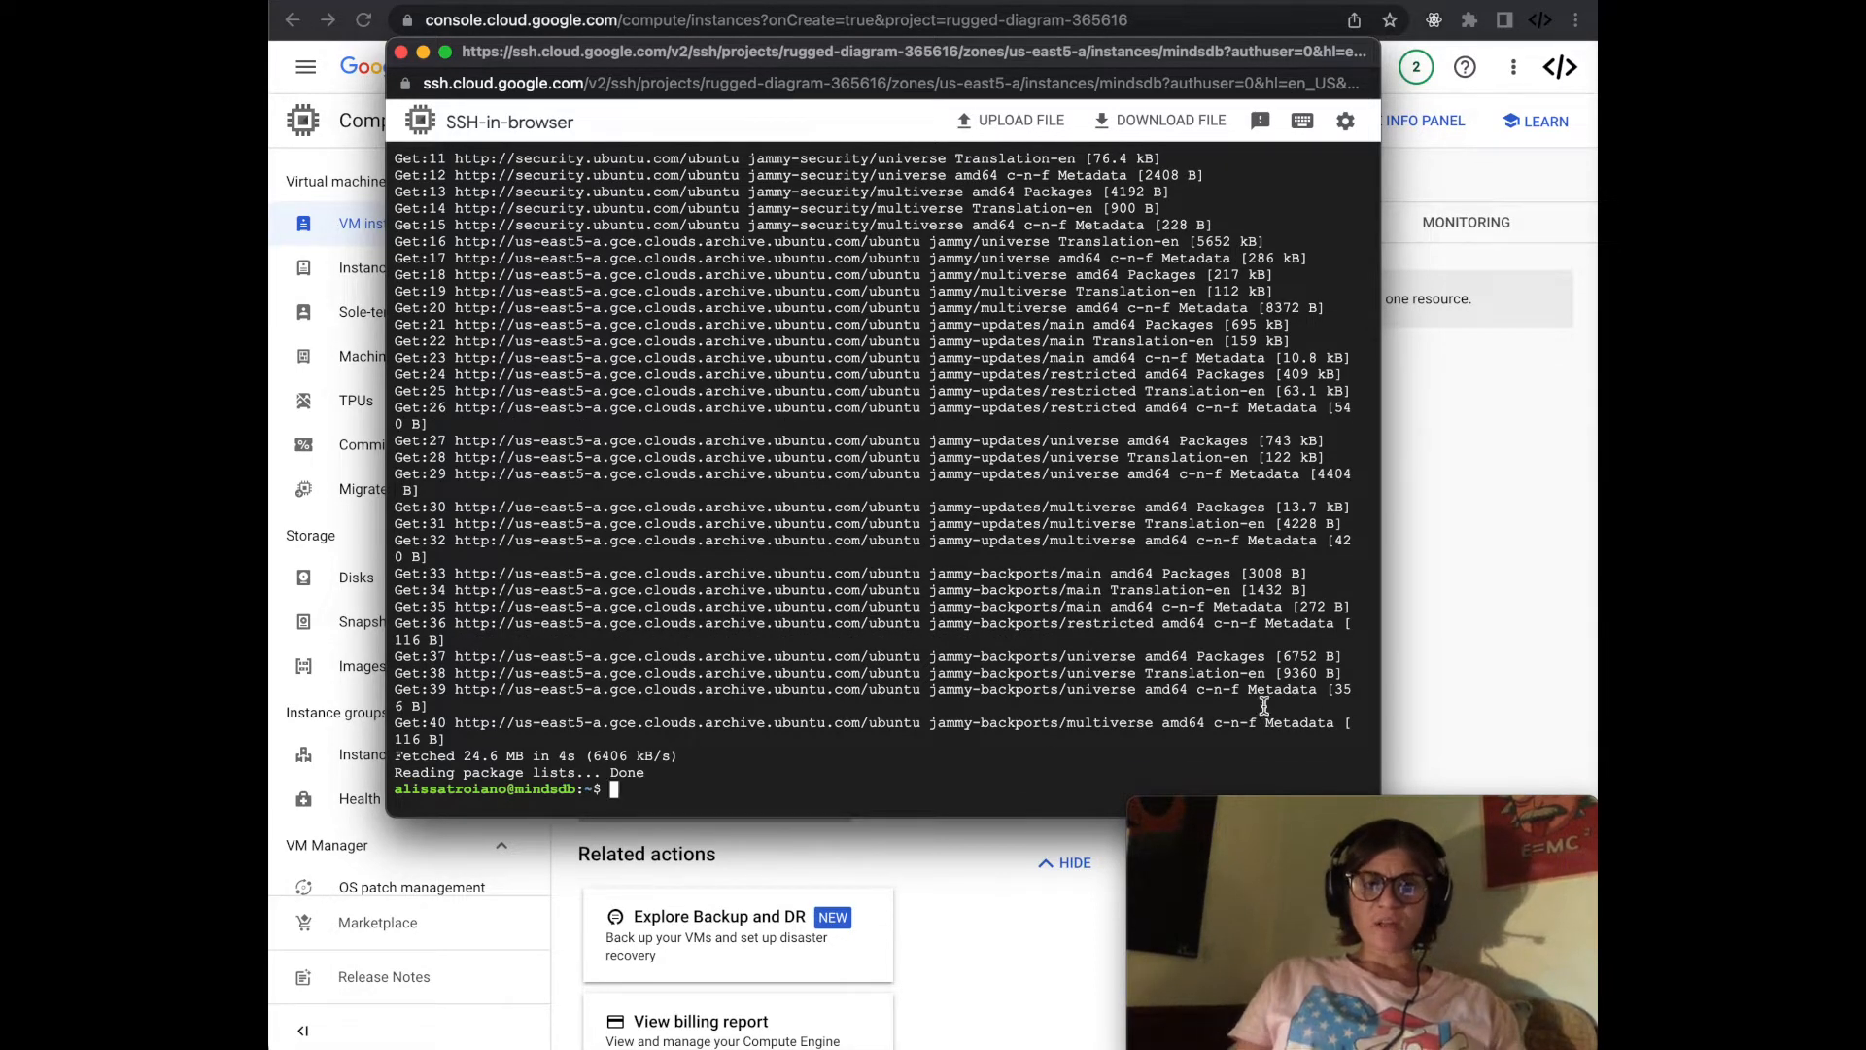
Step: Test whether Docker works on the VM by running sudo docker run hello-world
{"action": "type", "text": "sudo"}
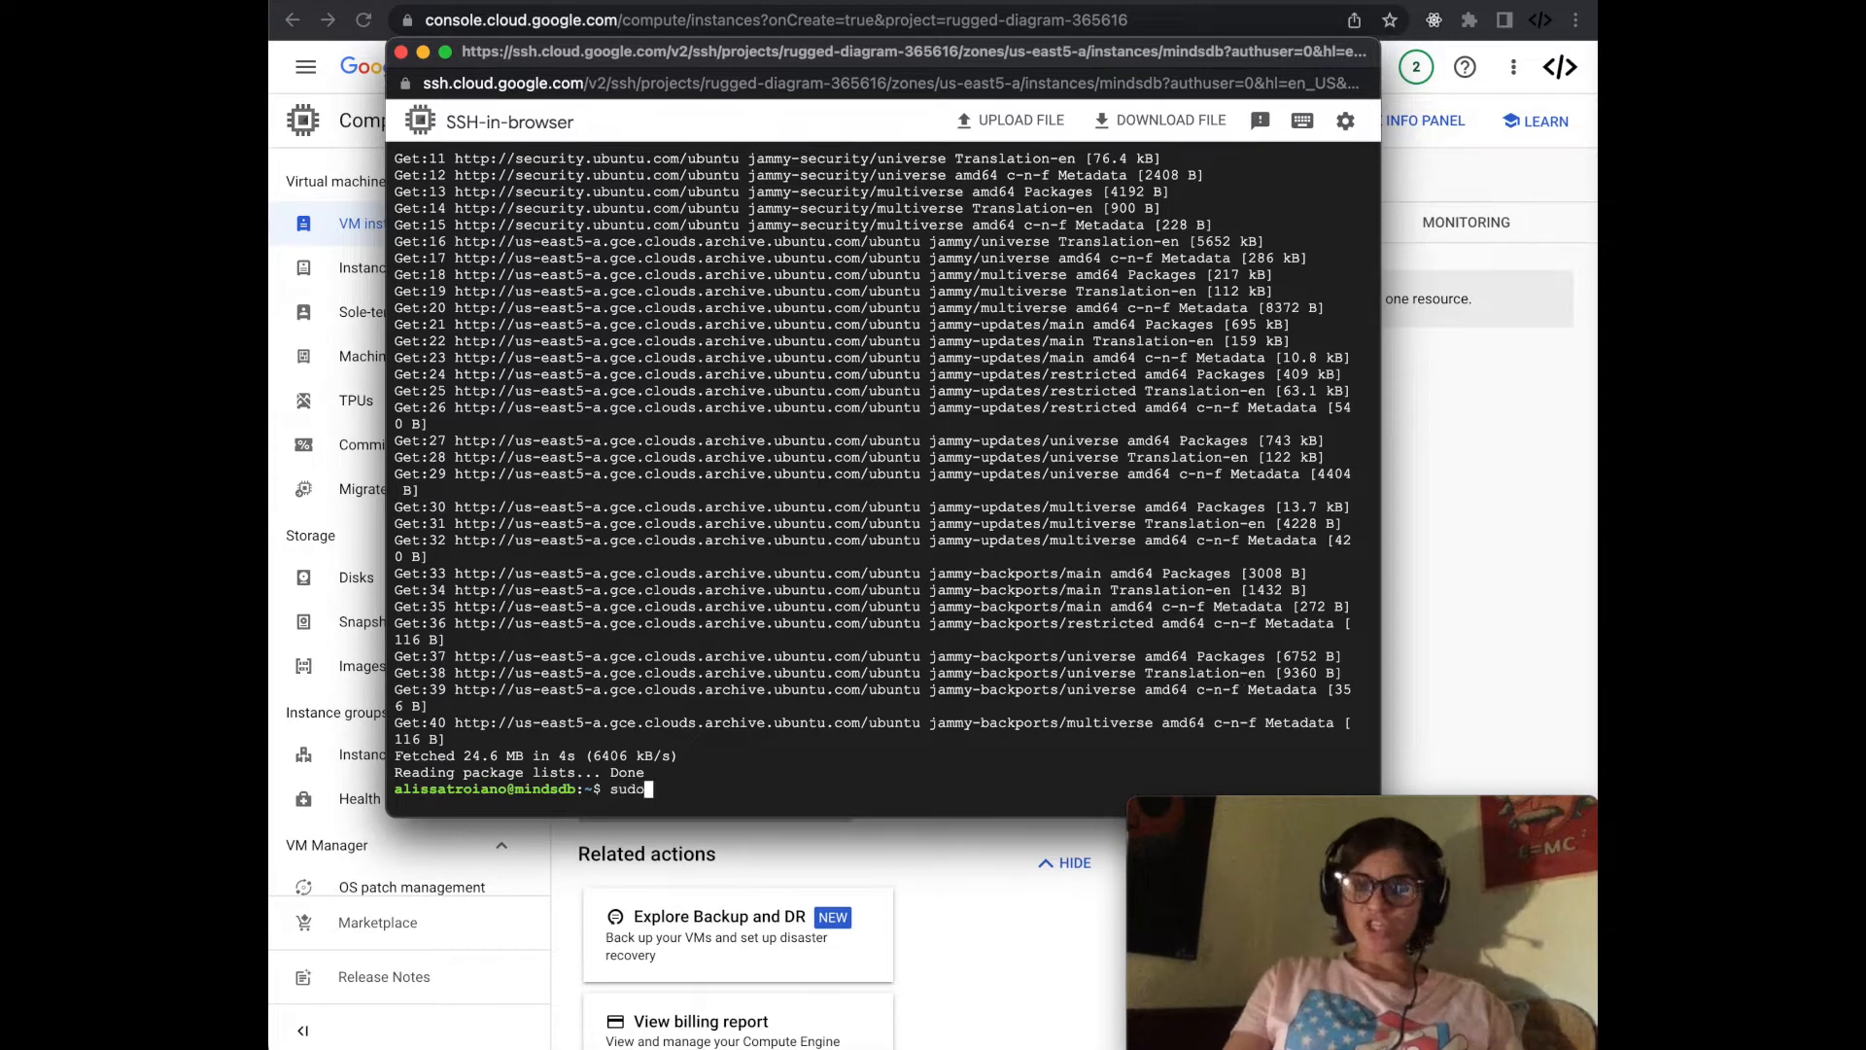
{"action": "type", "text": " dock"}
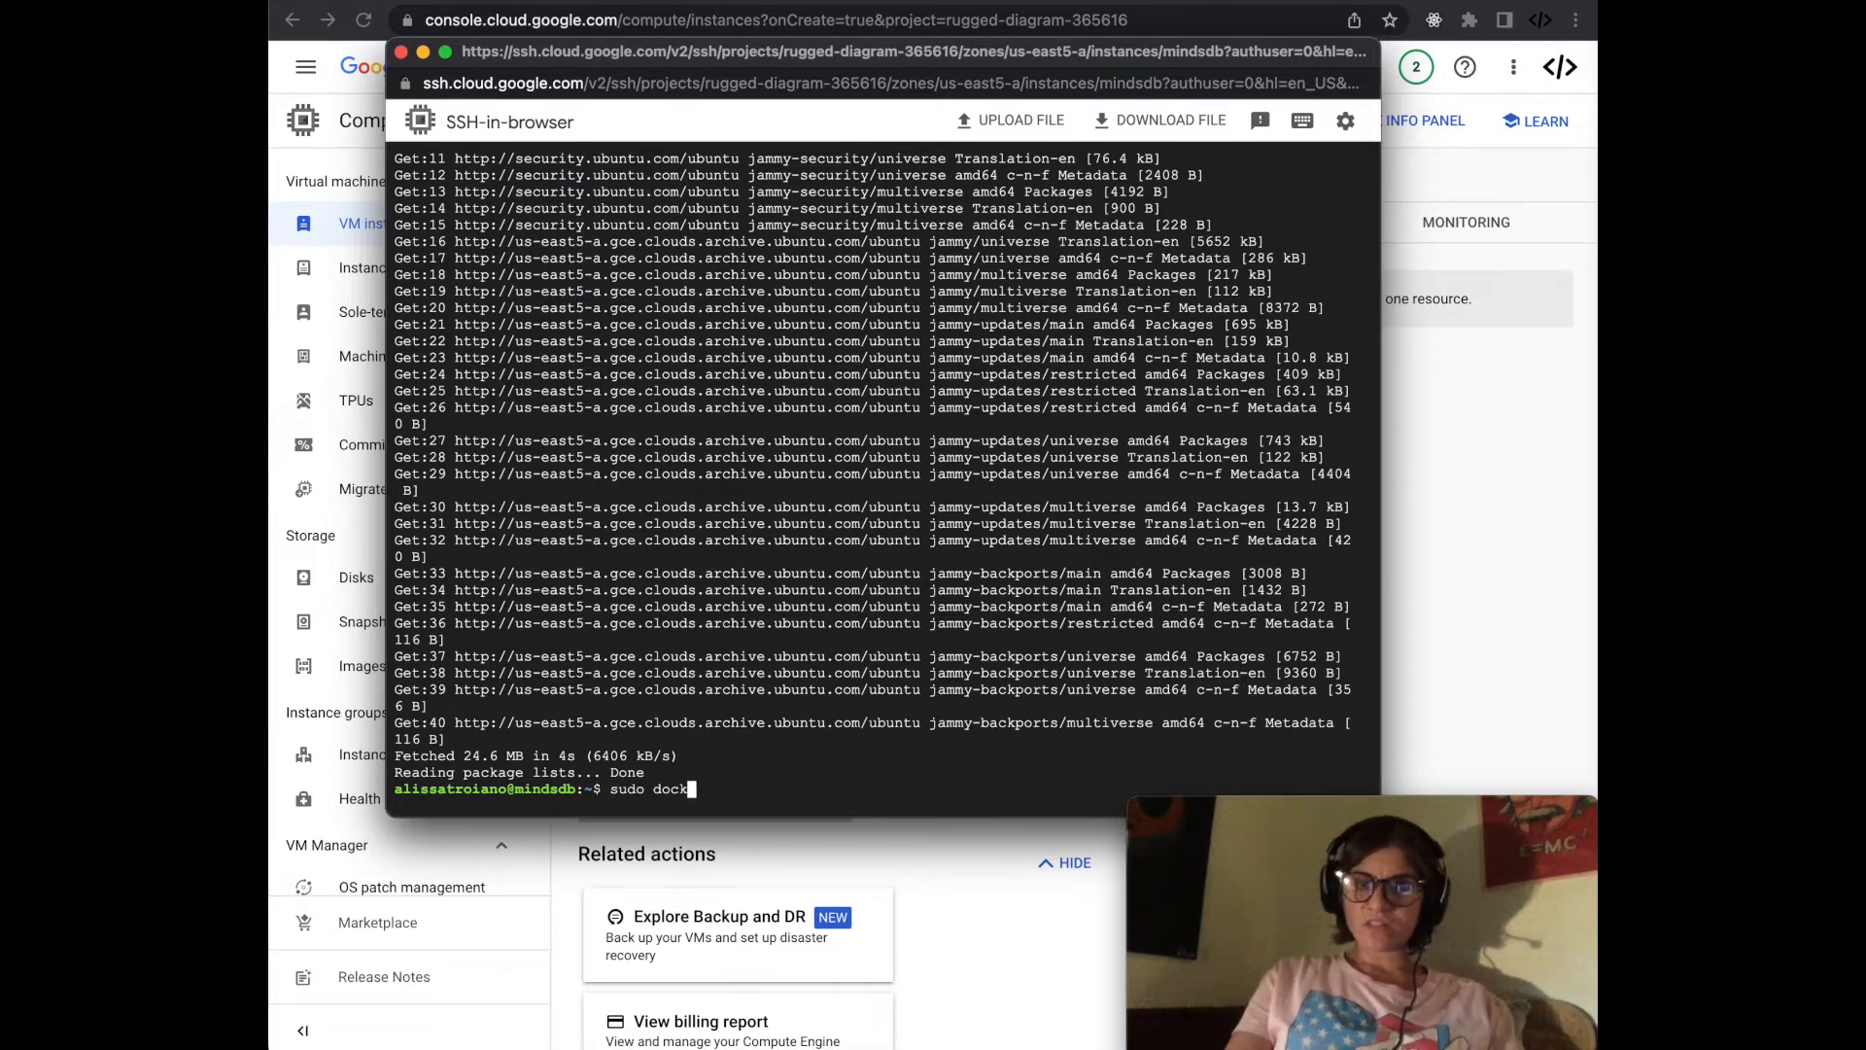
{"action": "type", "text": "er run"}
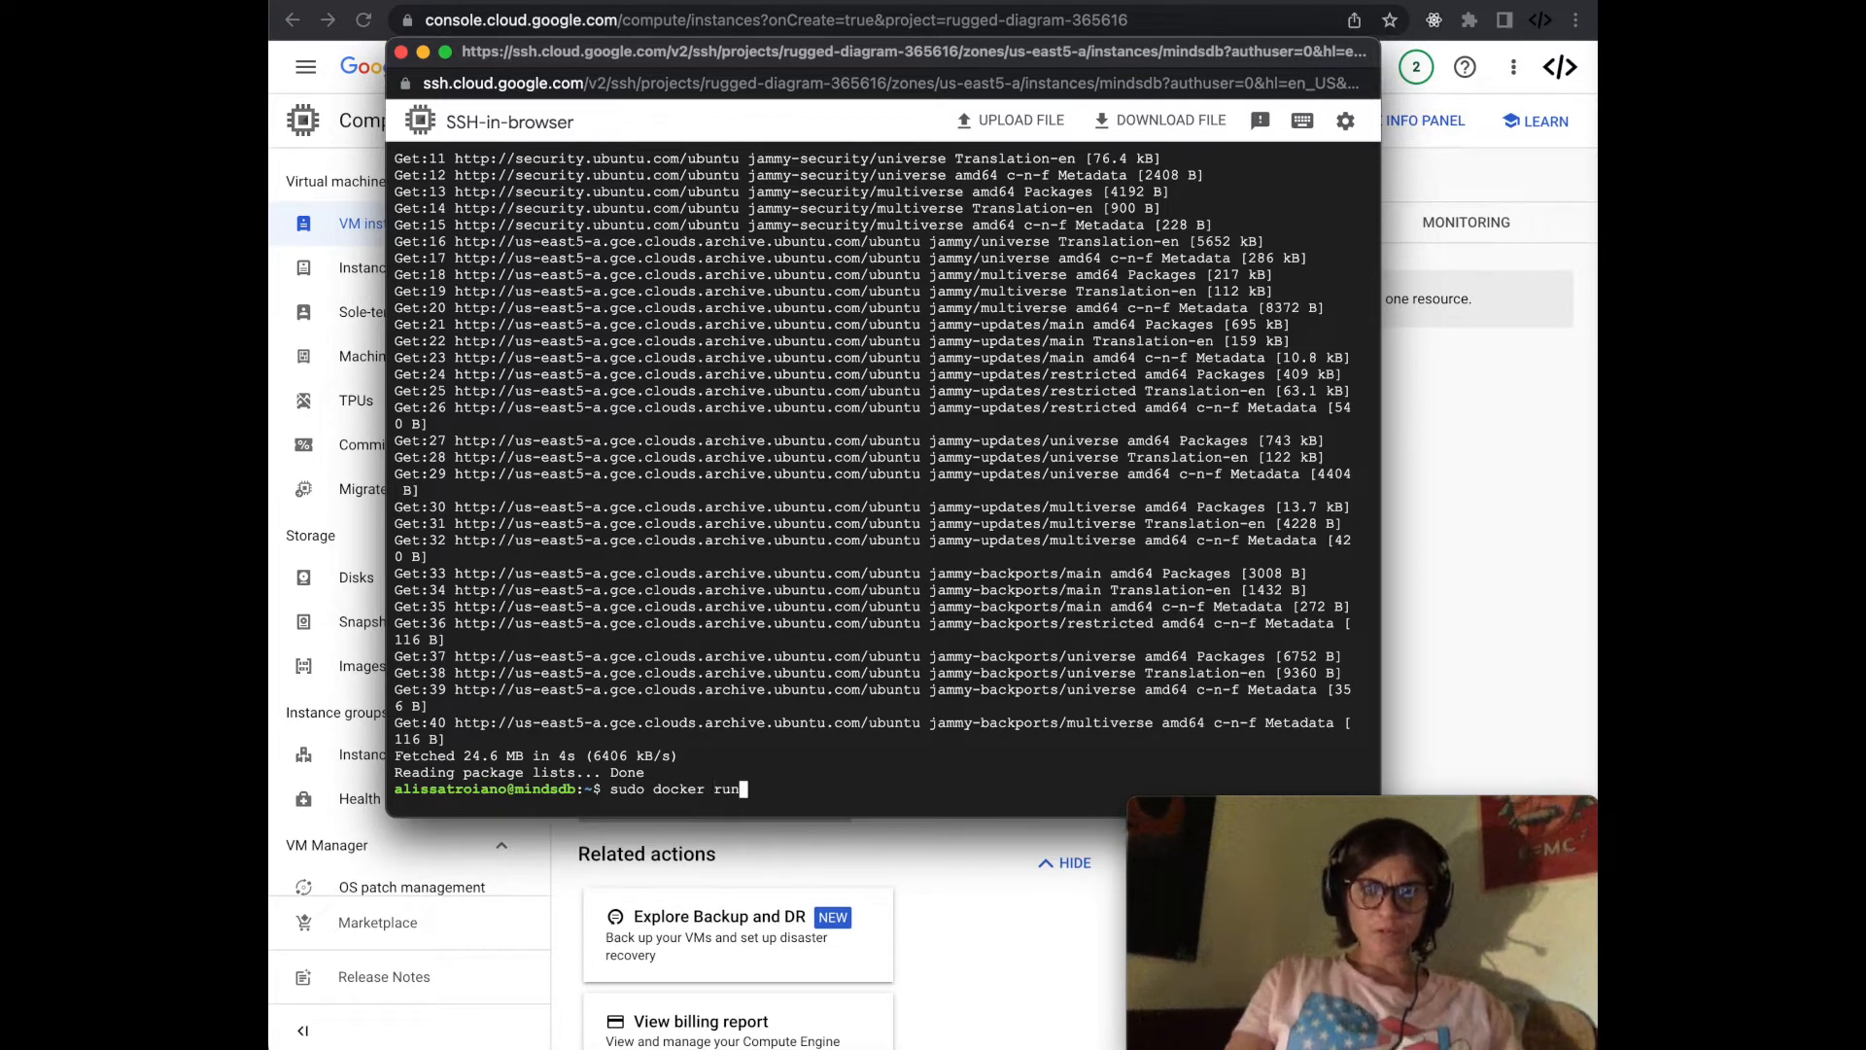
{"action": "type", "text": " hello-"}
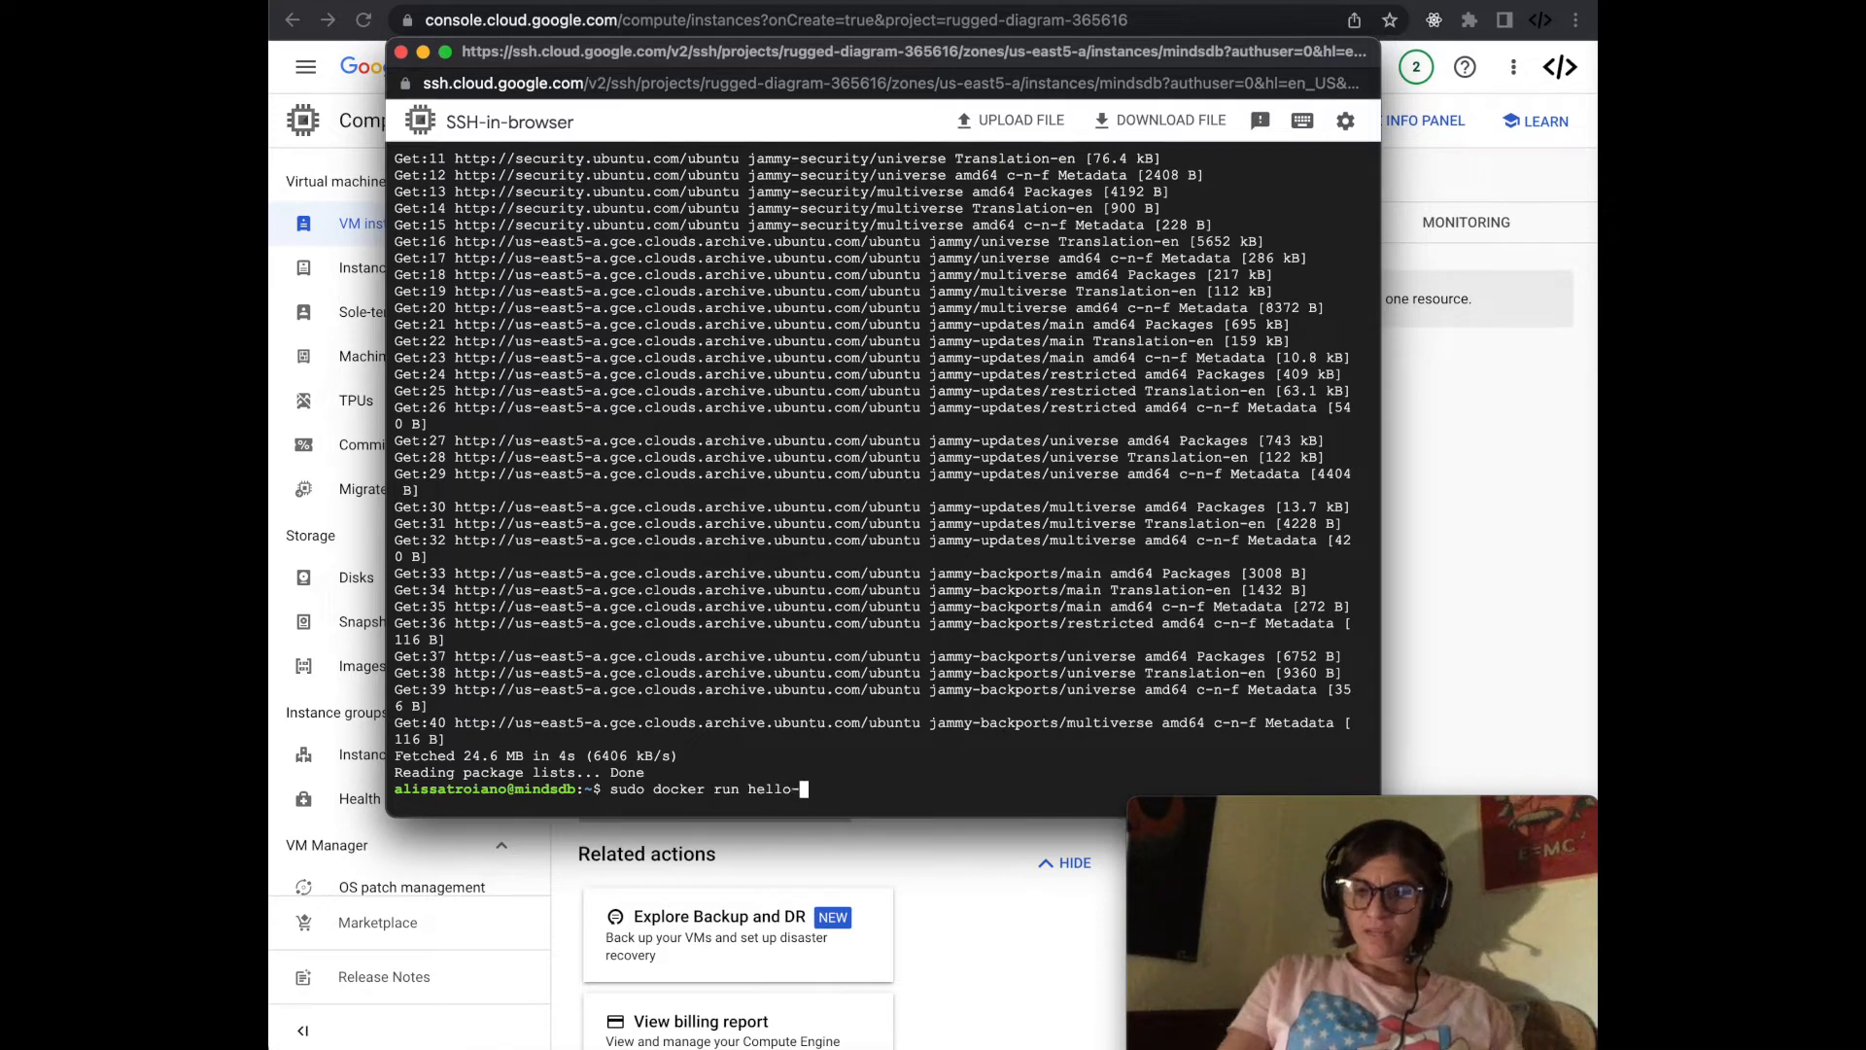
{"action": "type", "text": "world"}
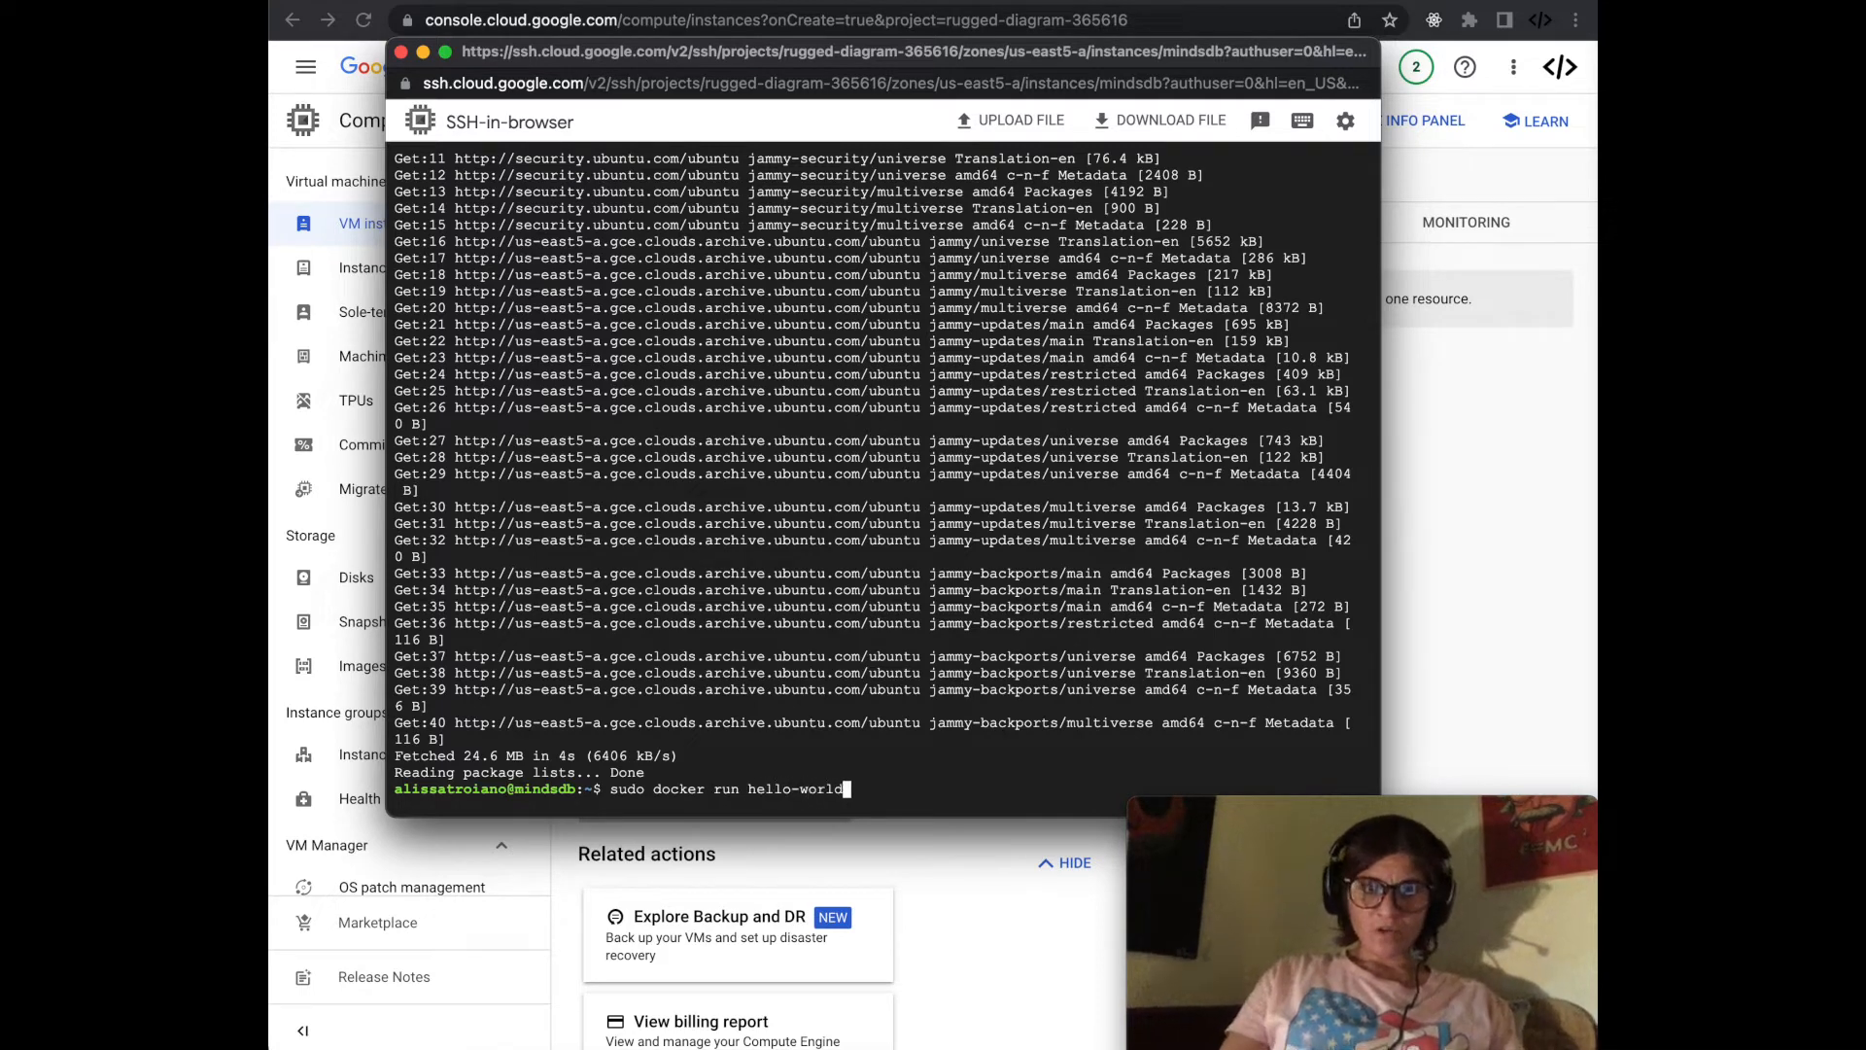
{"action": "key", "text": "Return"}
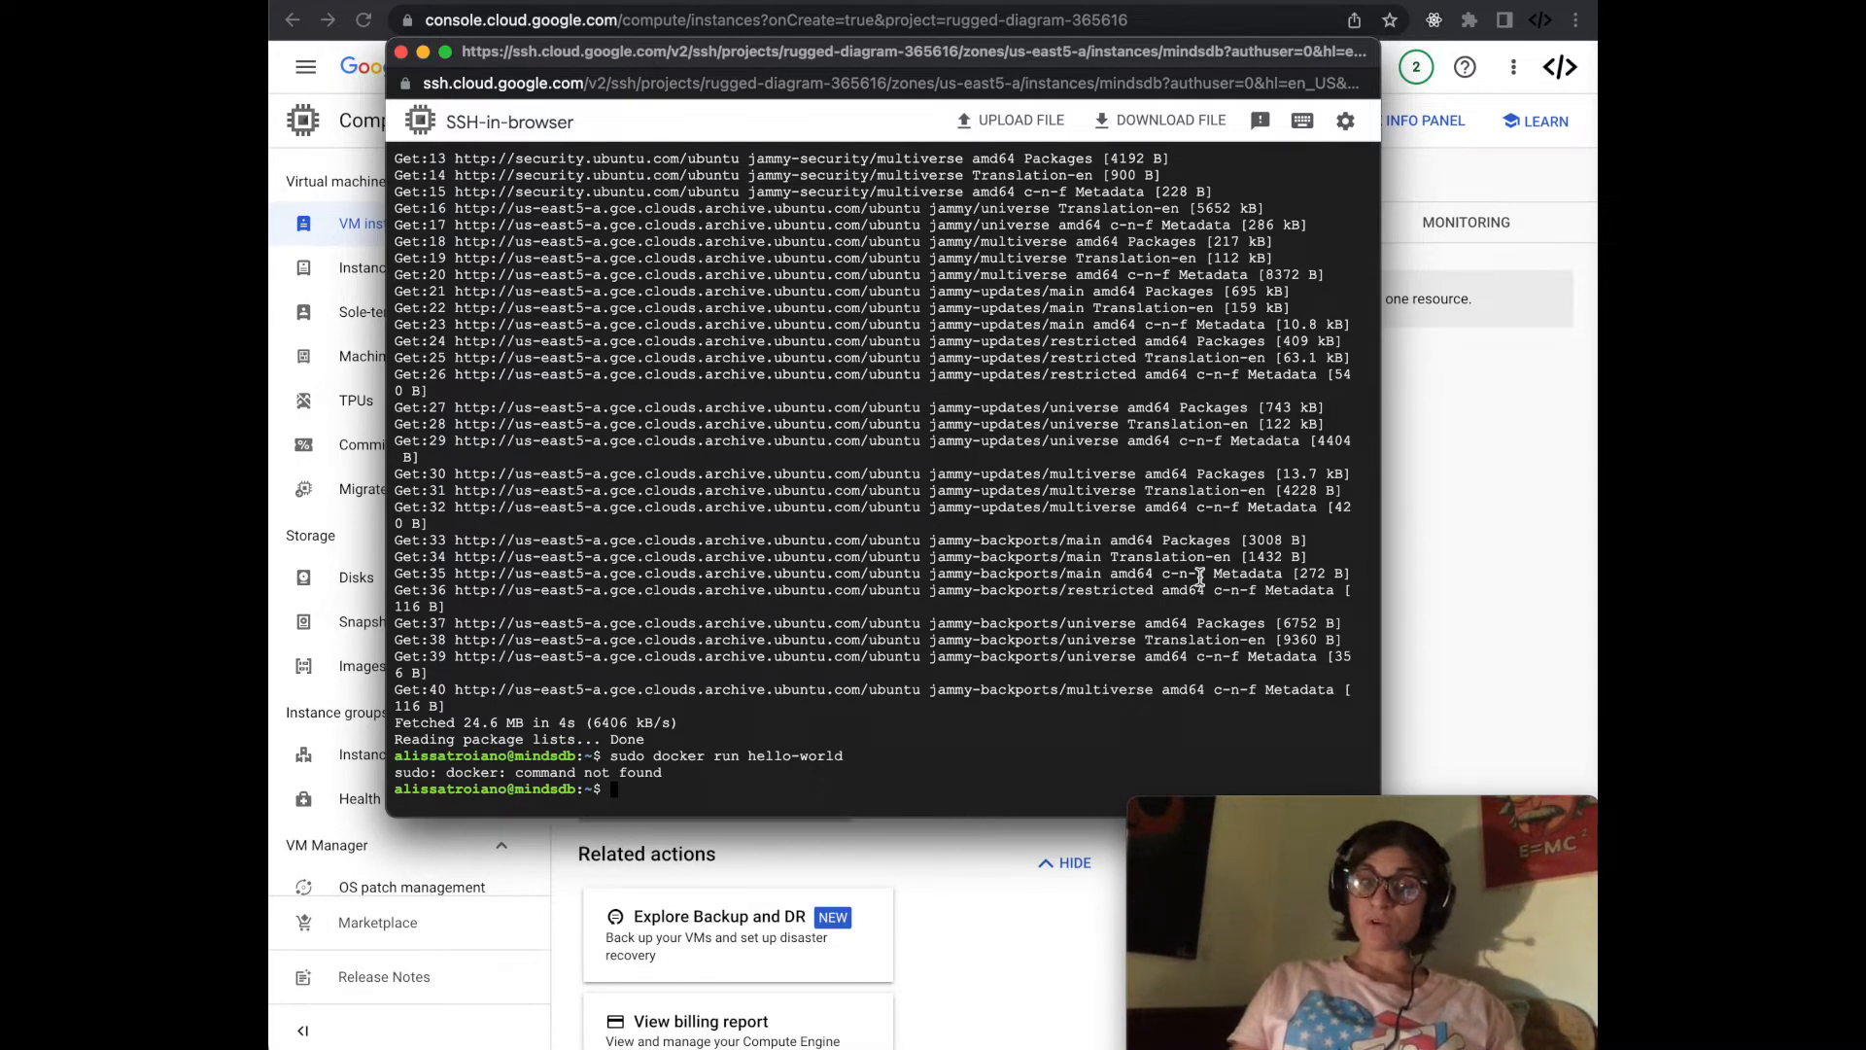
Step: Install Docker on the VM with sudo apt-get install docker.io and accept the additional disk space use
{"action": "type", "text": "sudo apt-get install docker.io"}
{"action": "key", "text": "Return"}
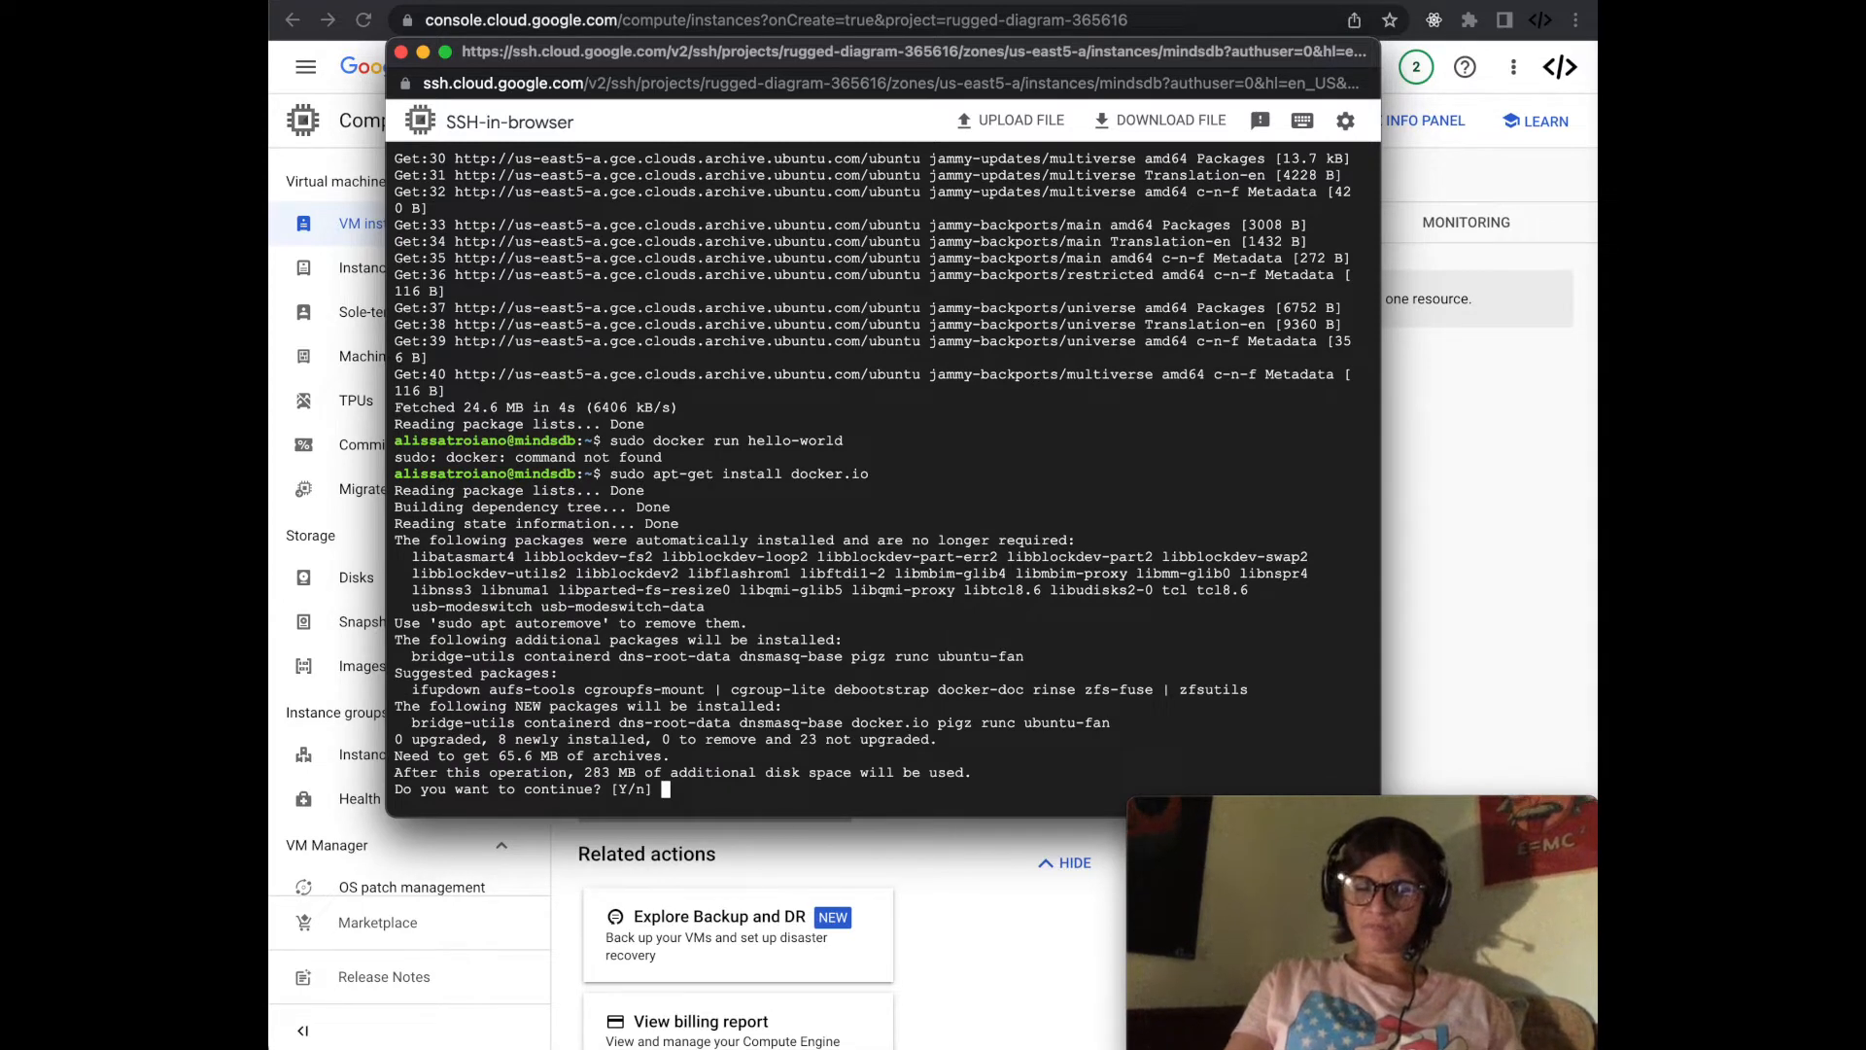
{"action": "type", "text": "Y"}
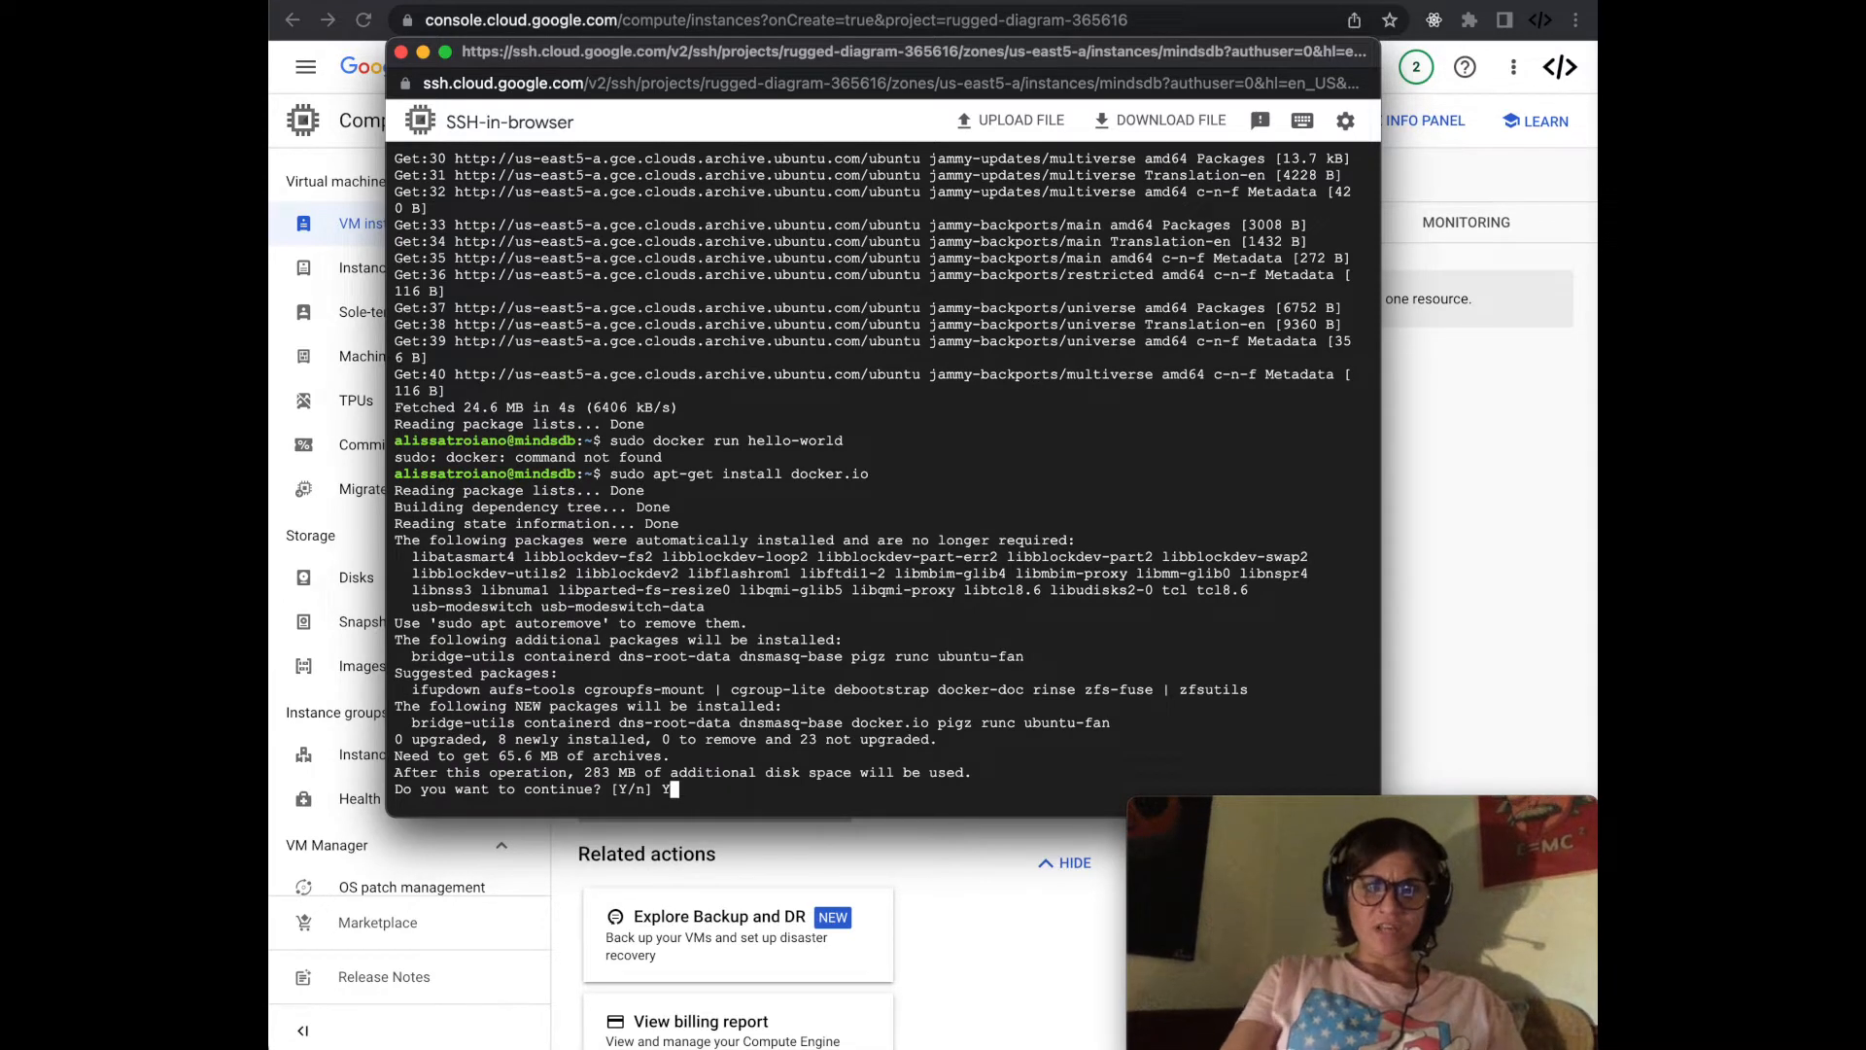
{"action": "key", "text": "Return"}
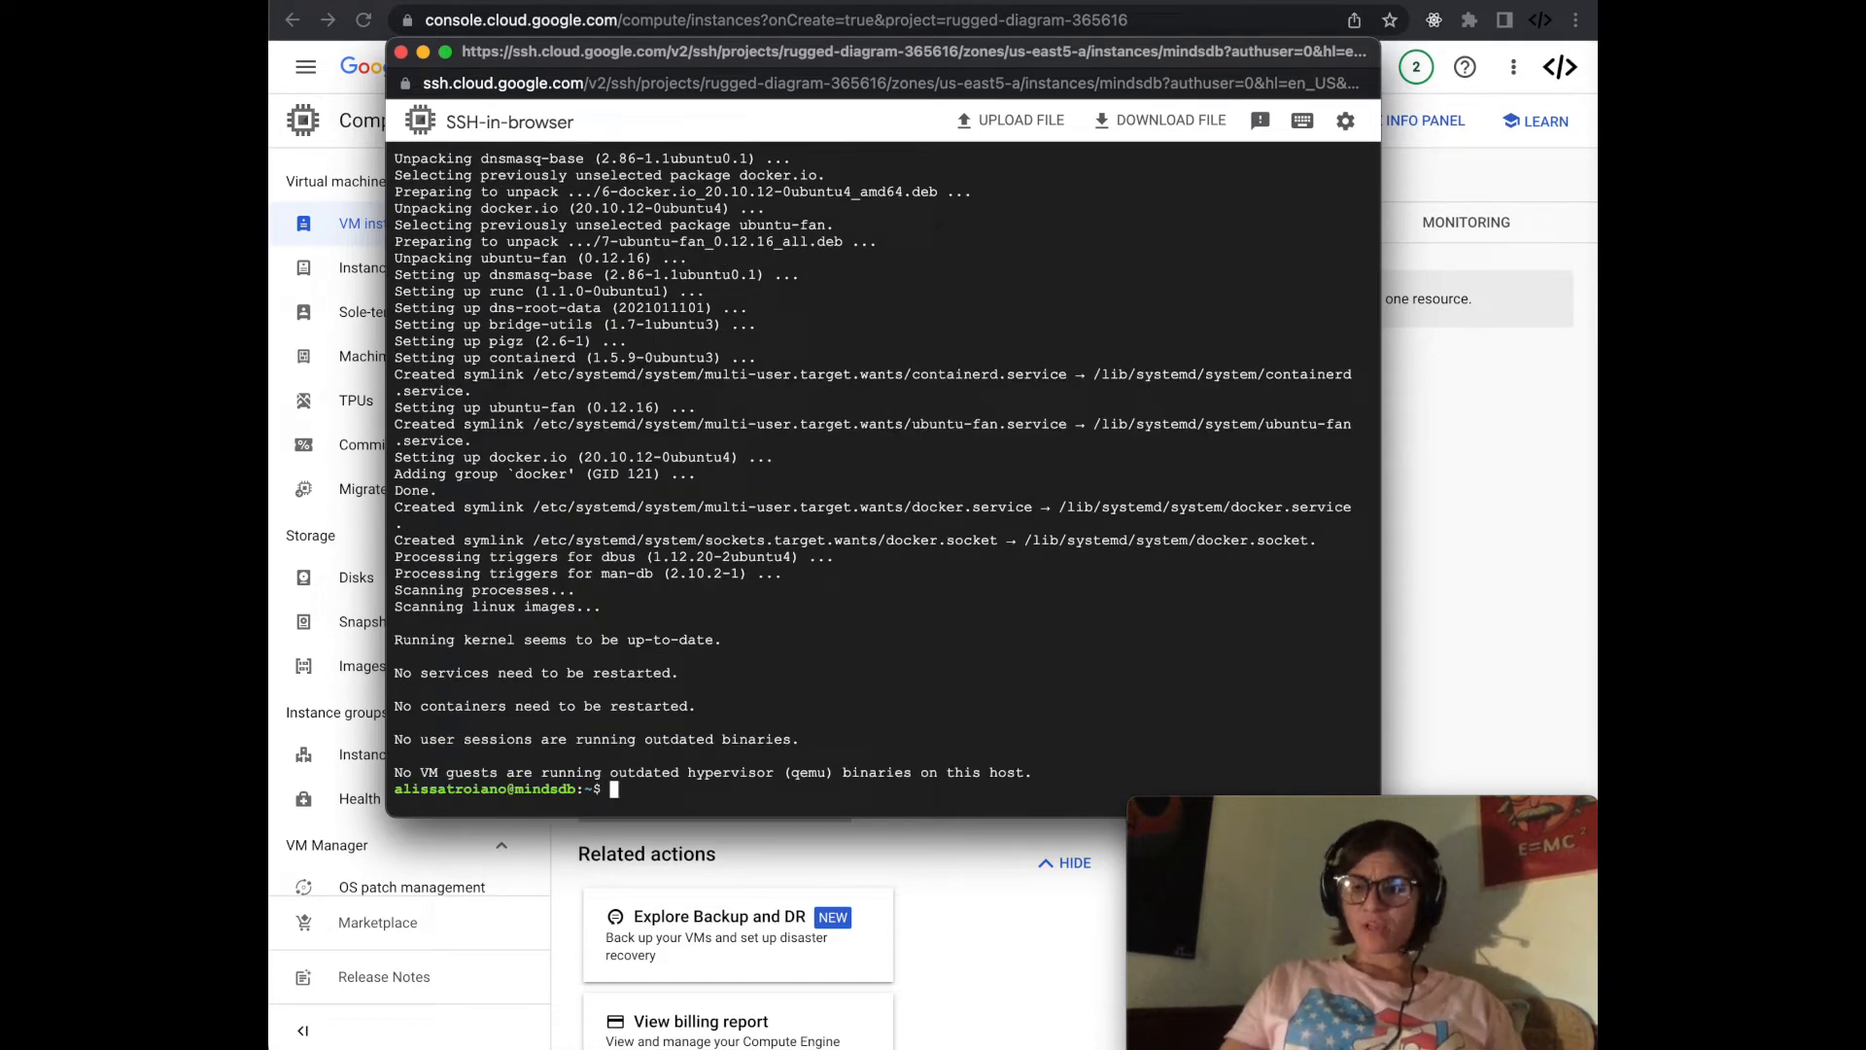
Step: Rerun sudo docker run hello-world on the VM and check the greeting message in its output
{"action": "key", "text": "Up"}
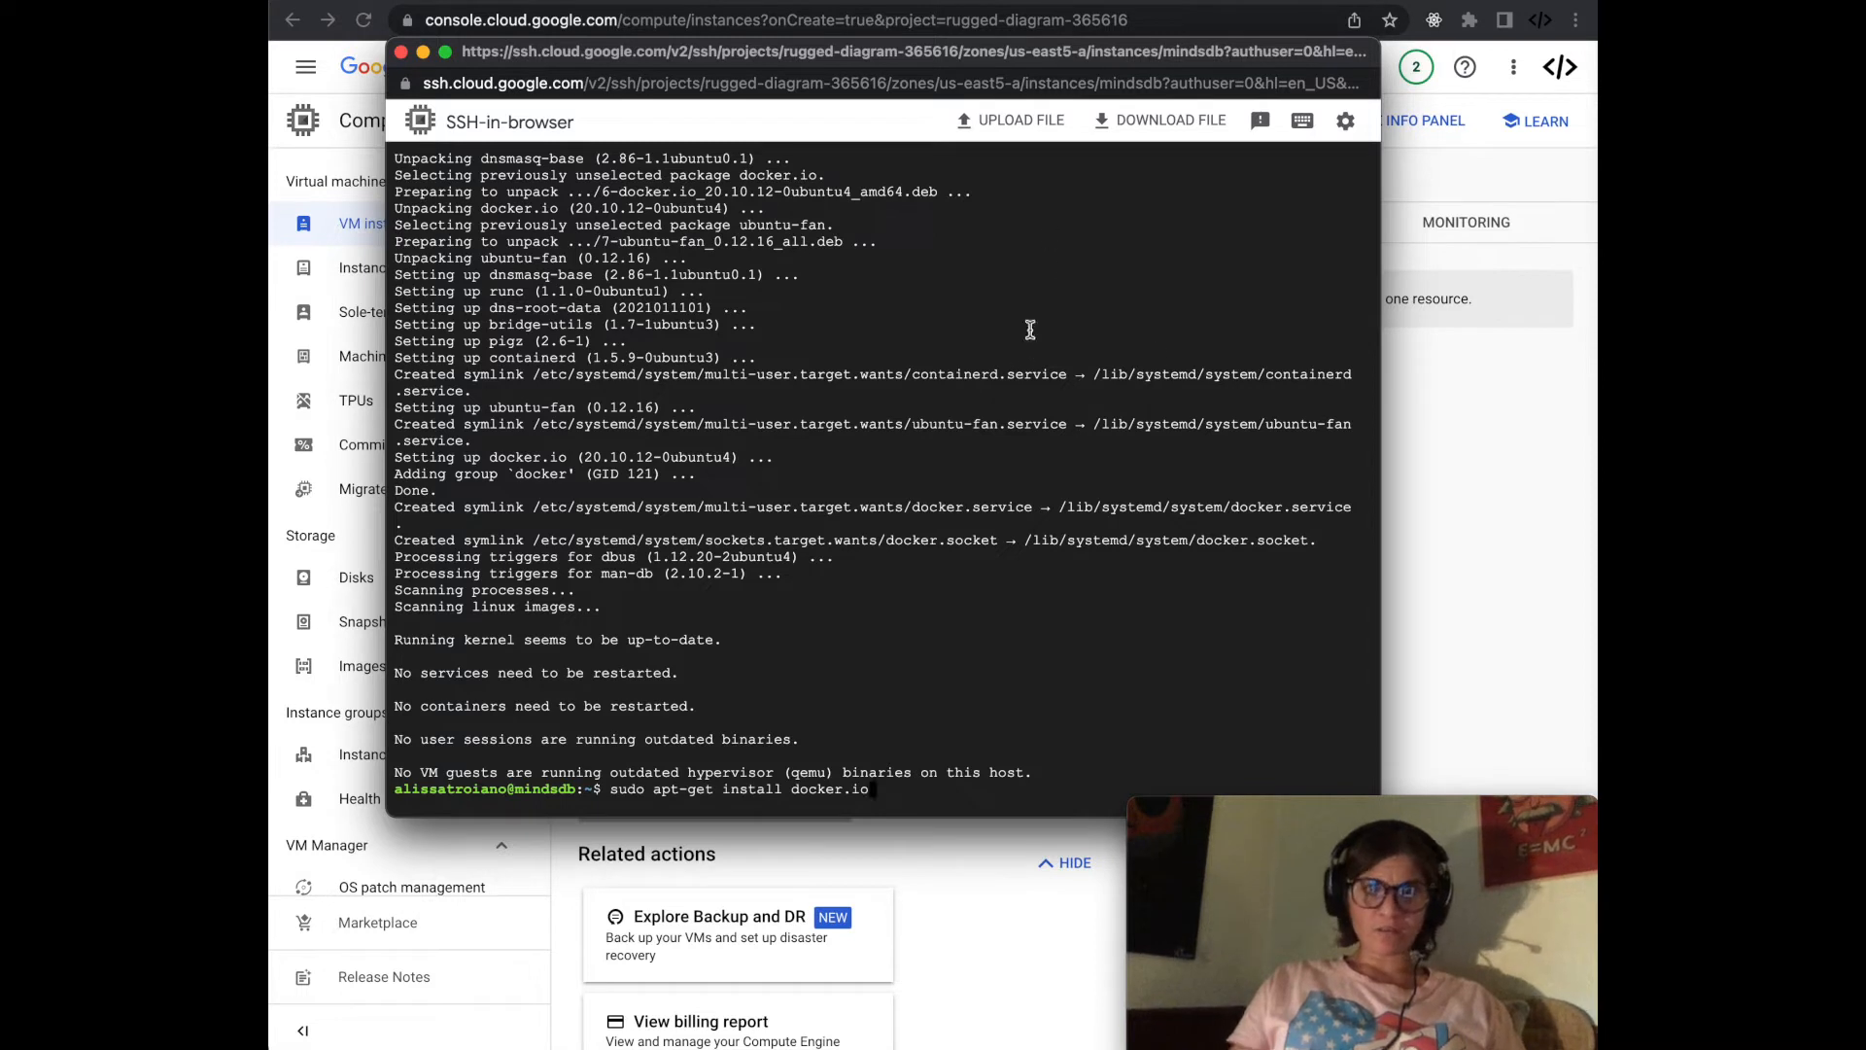
{"action": "key", "text": "Up"}
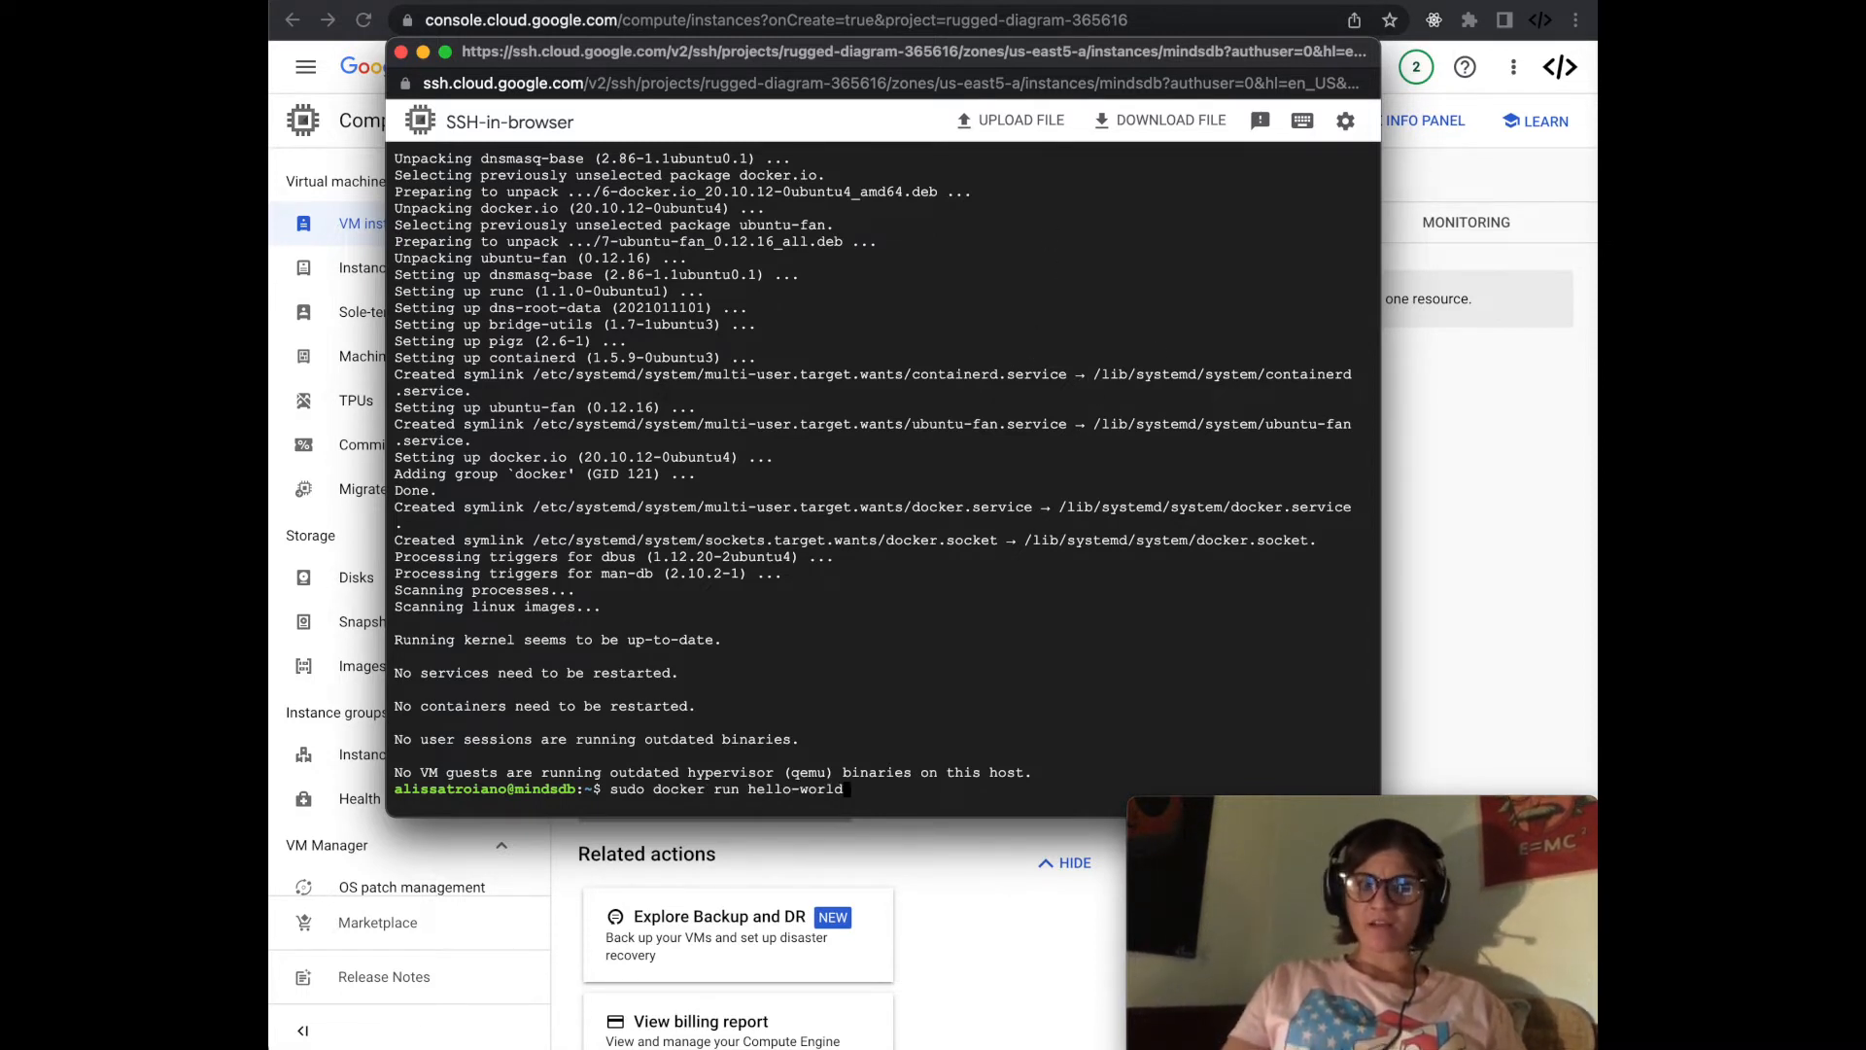
{"action": "key", "text": "Return"}
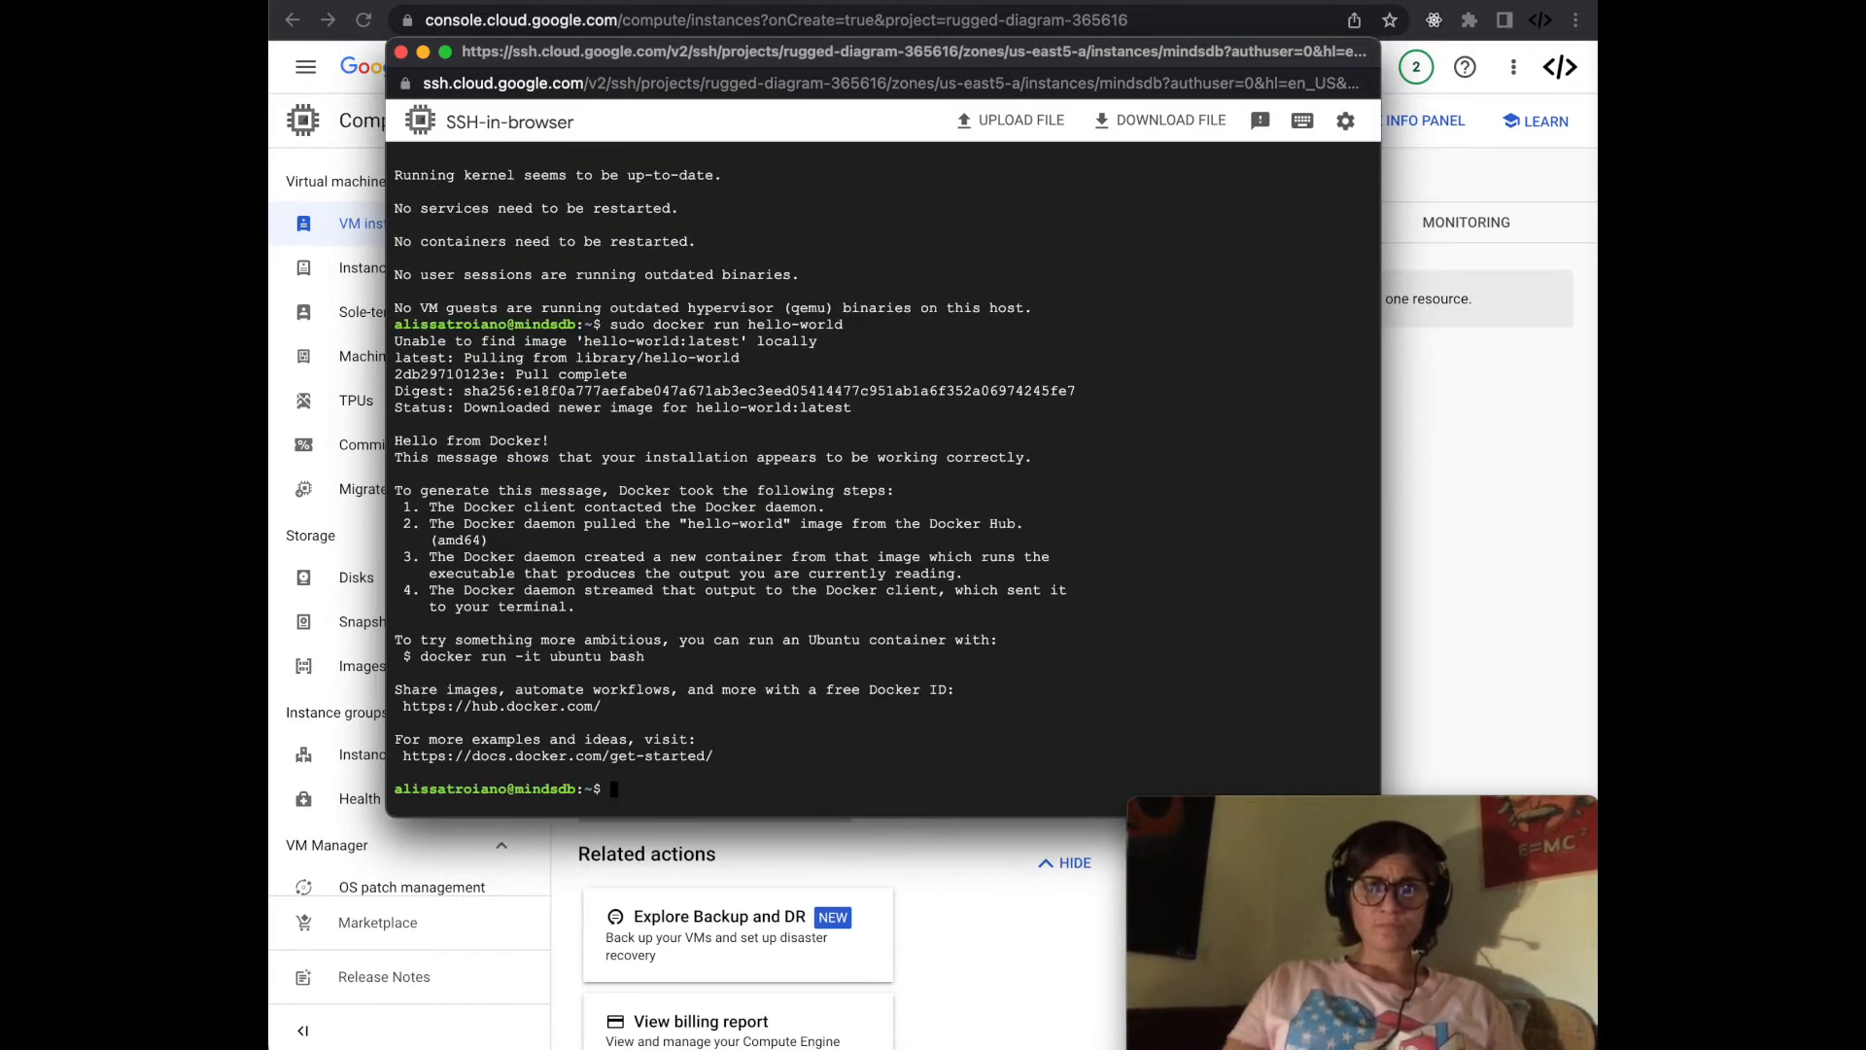
{"action": "left_click_drag", "start_coordinate": [1101, 457], "coordinate": [395, 440]}
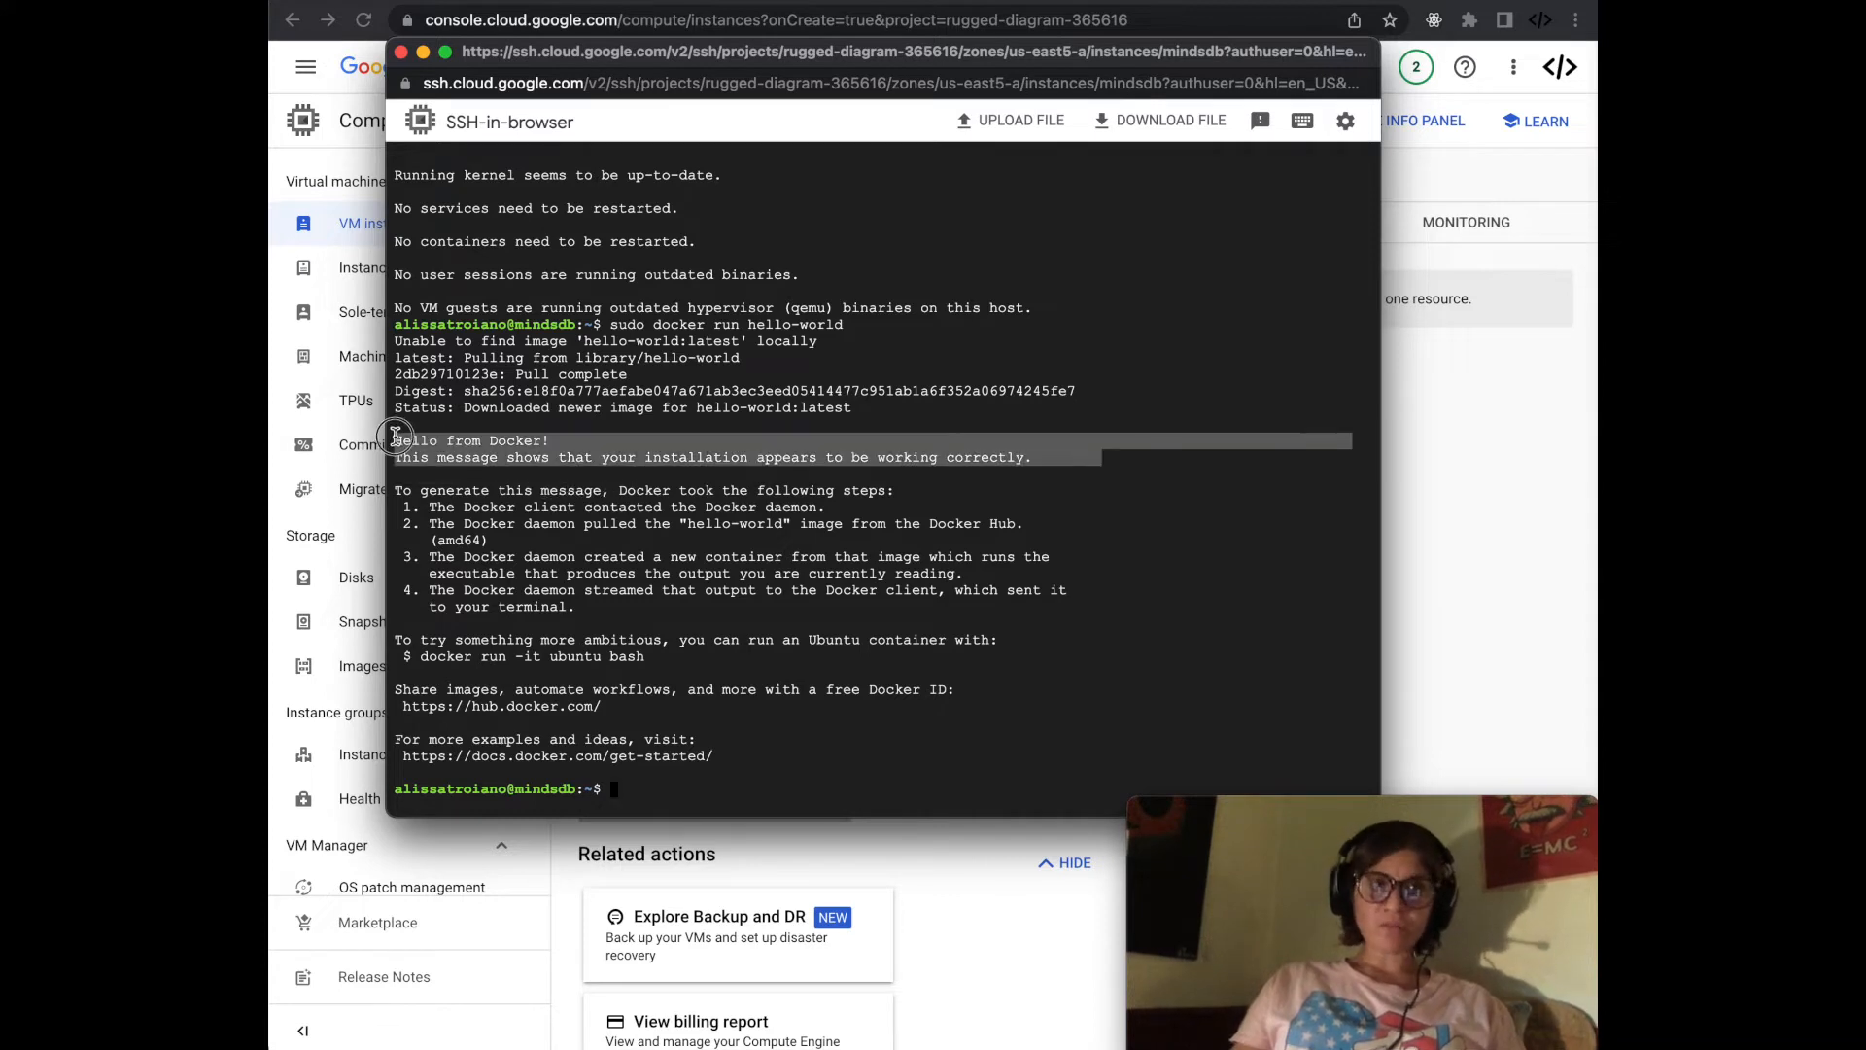
{"action": "left_click", "coordinate": [633, 445]}
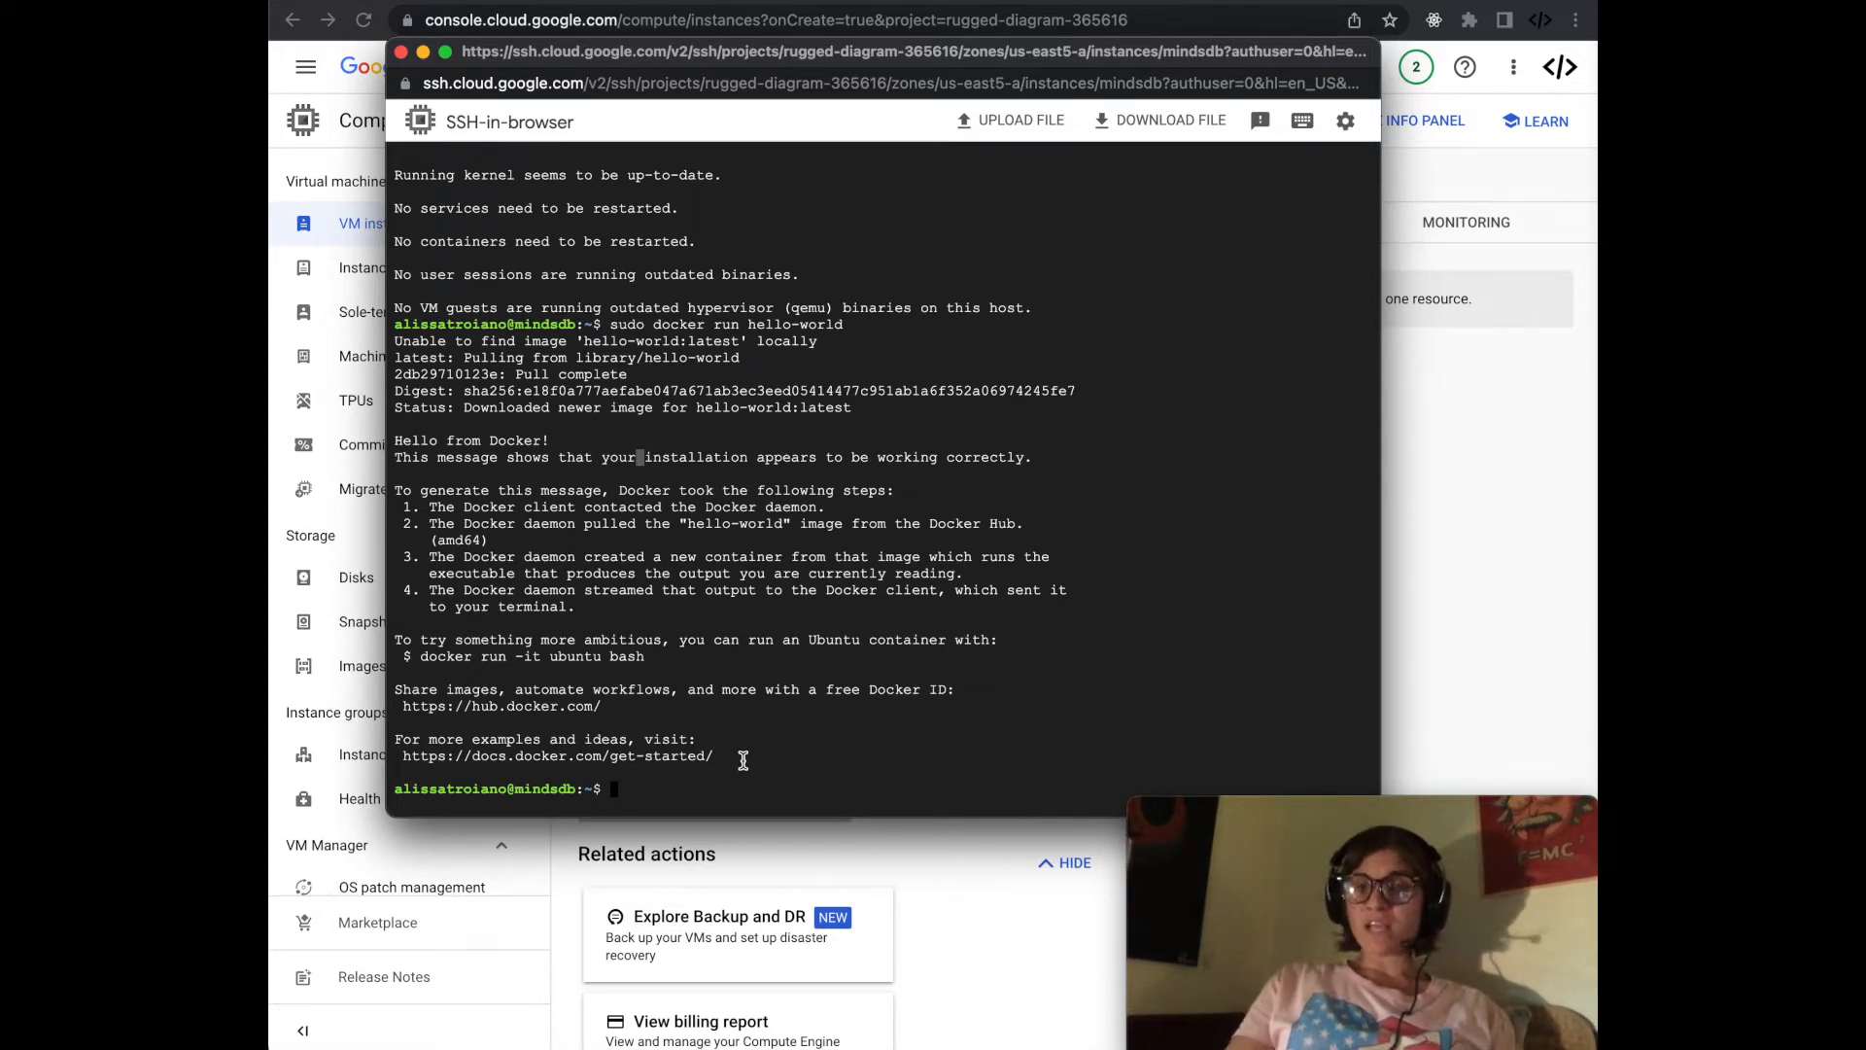
Step: Download the MindsDB image with sudo docker pull mindsdb/mindsdb
{"action": "type", "text": "s"}
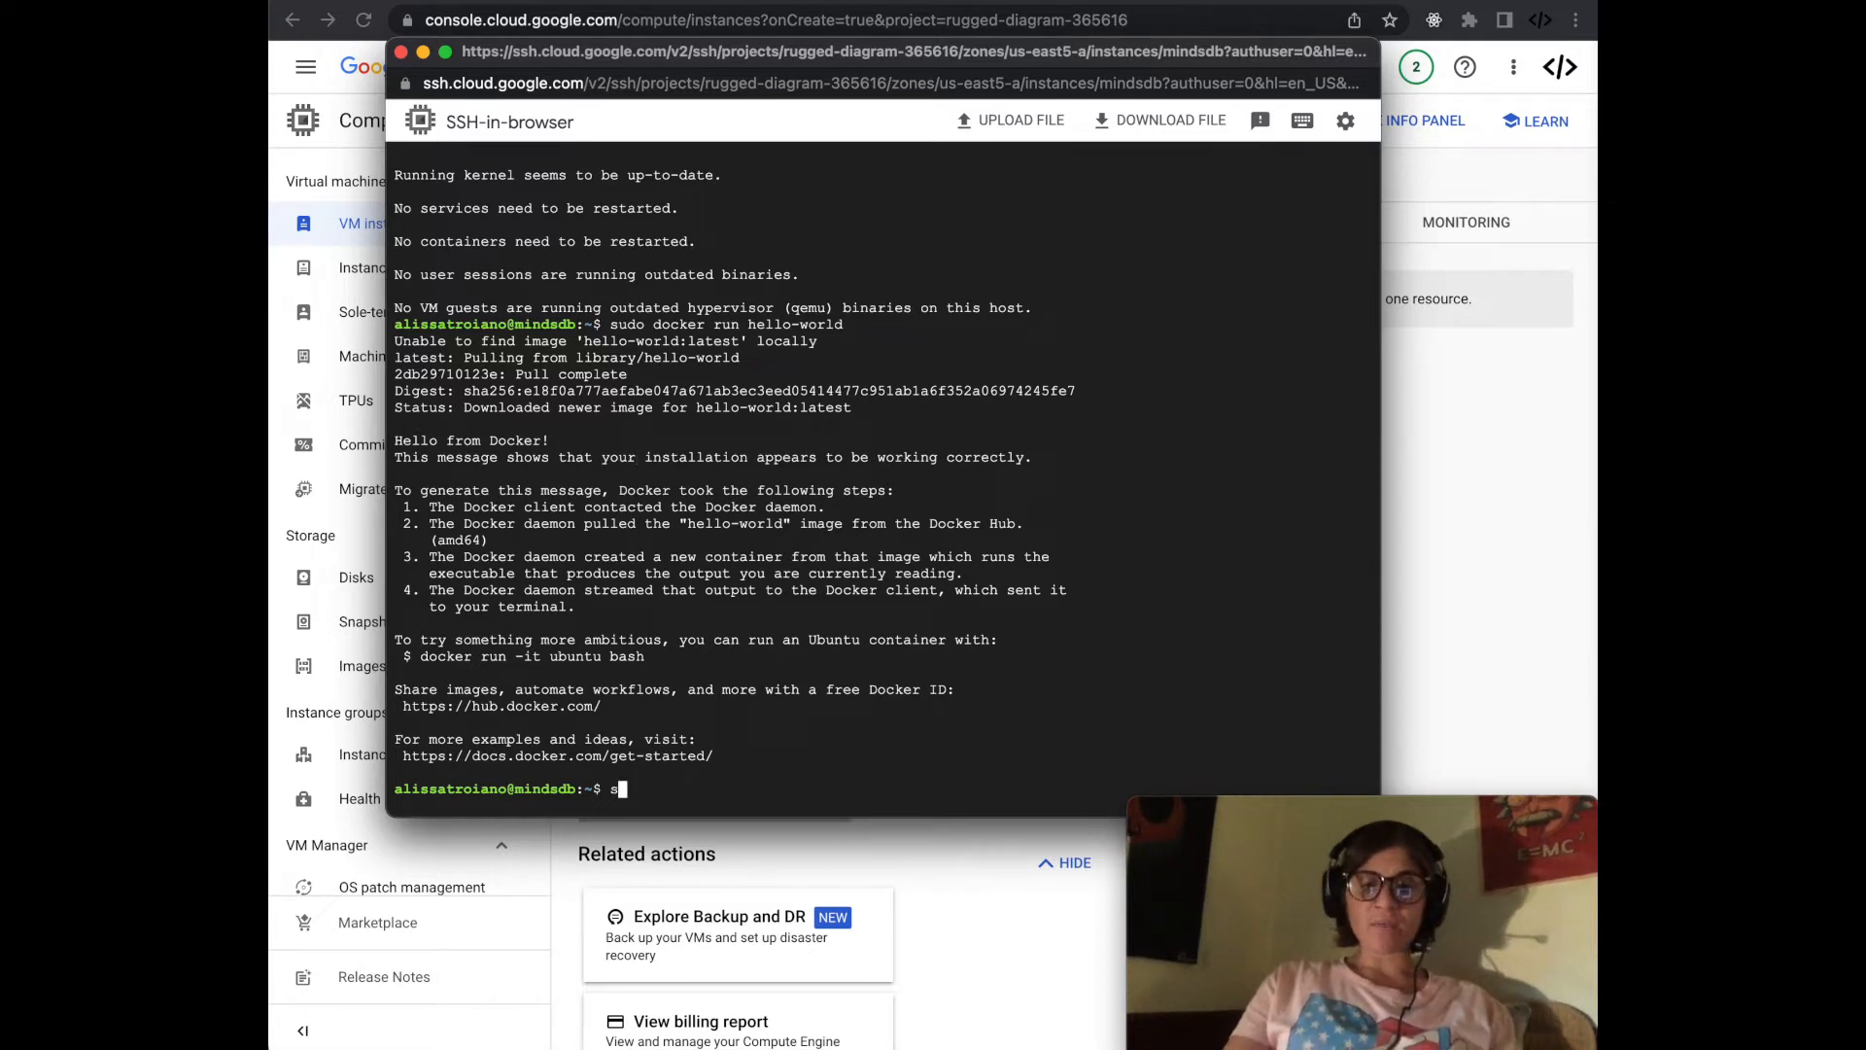
{"action": "type", "text": "udo dock"}
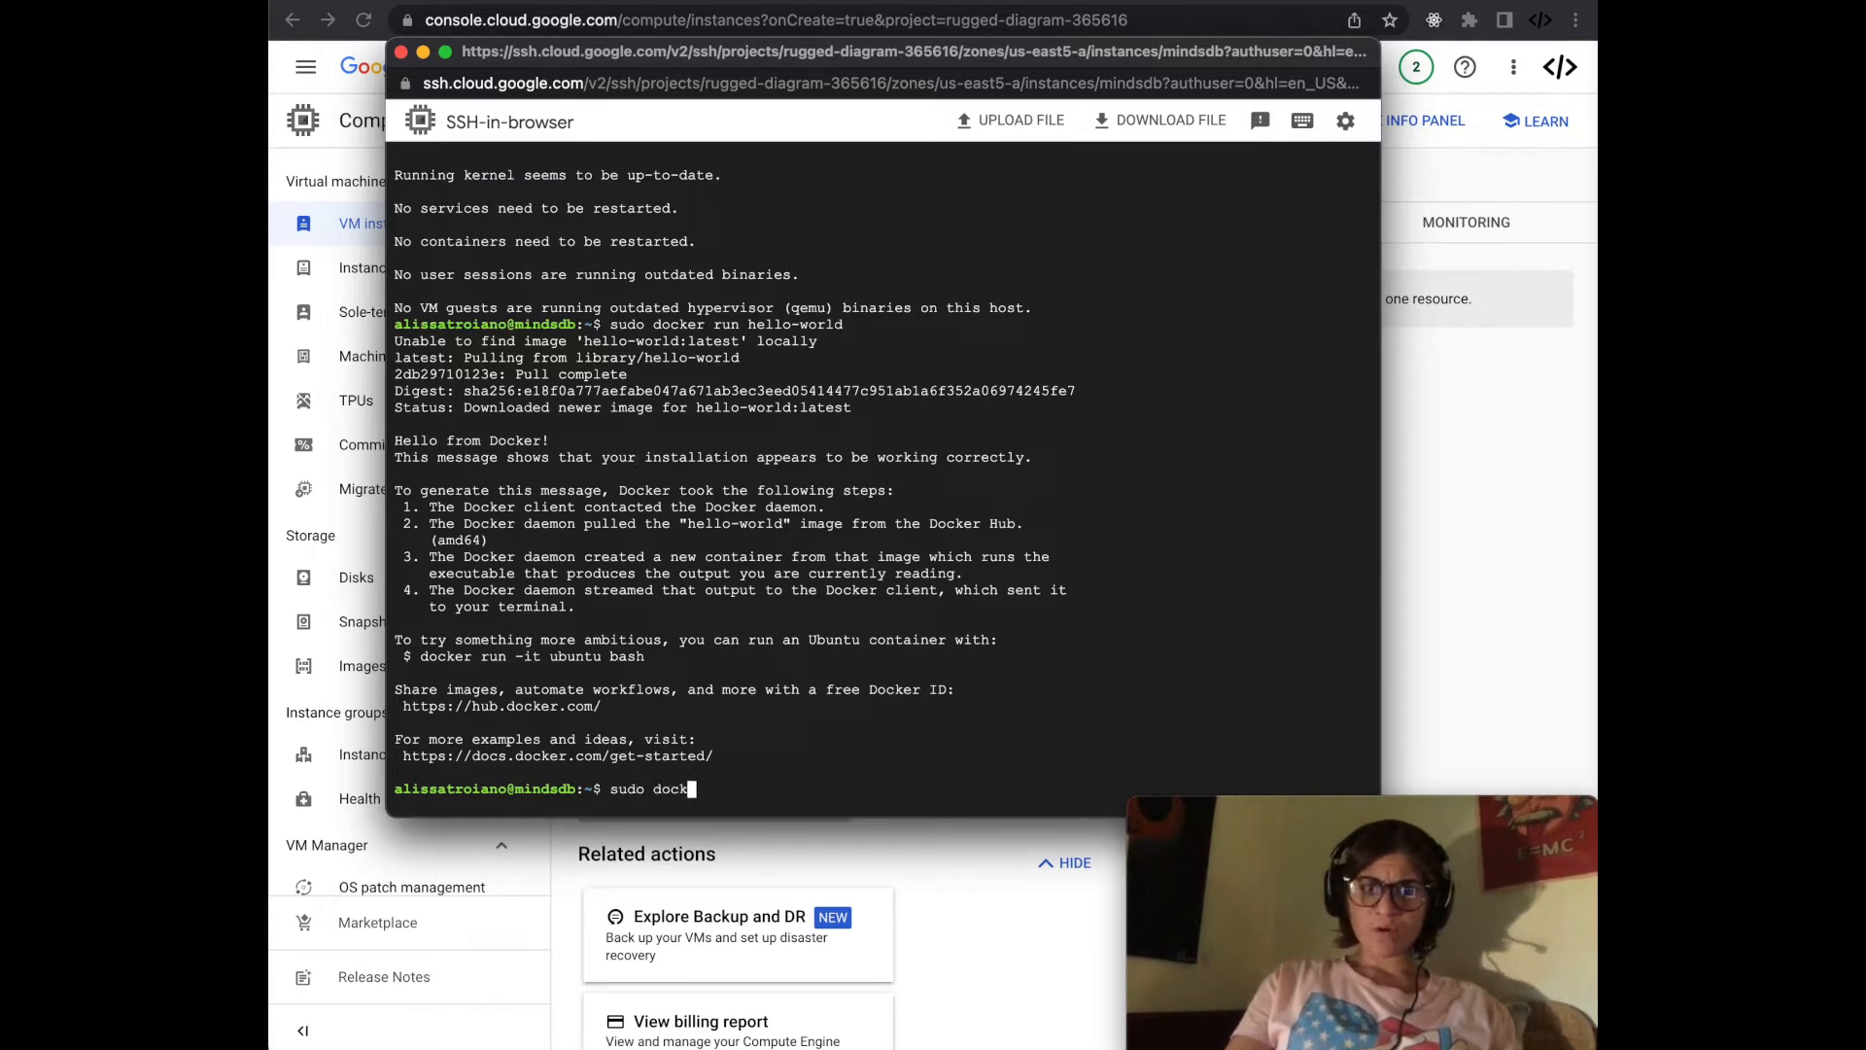
{"action": "type", "text": "er pu"}
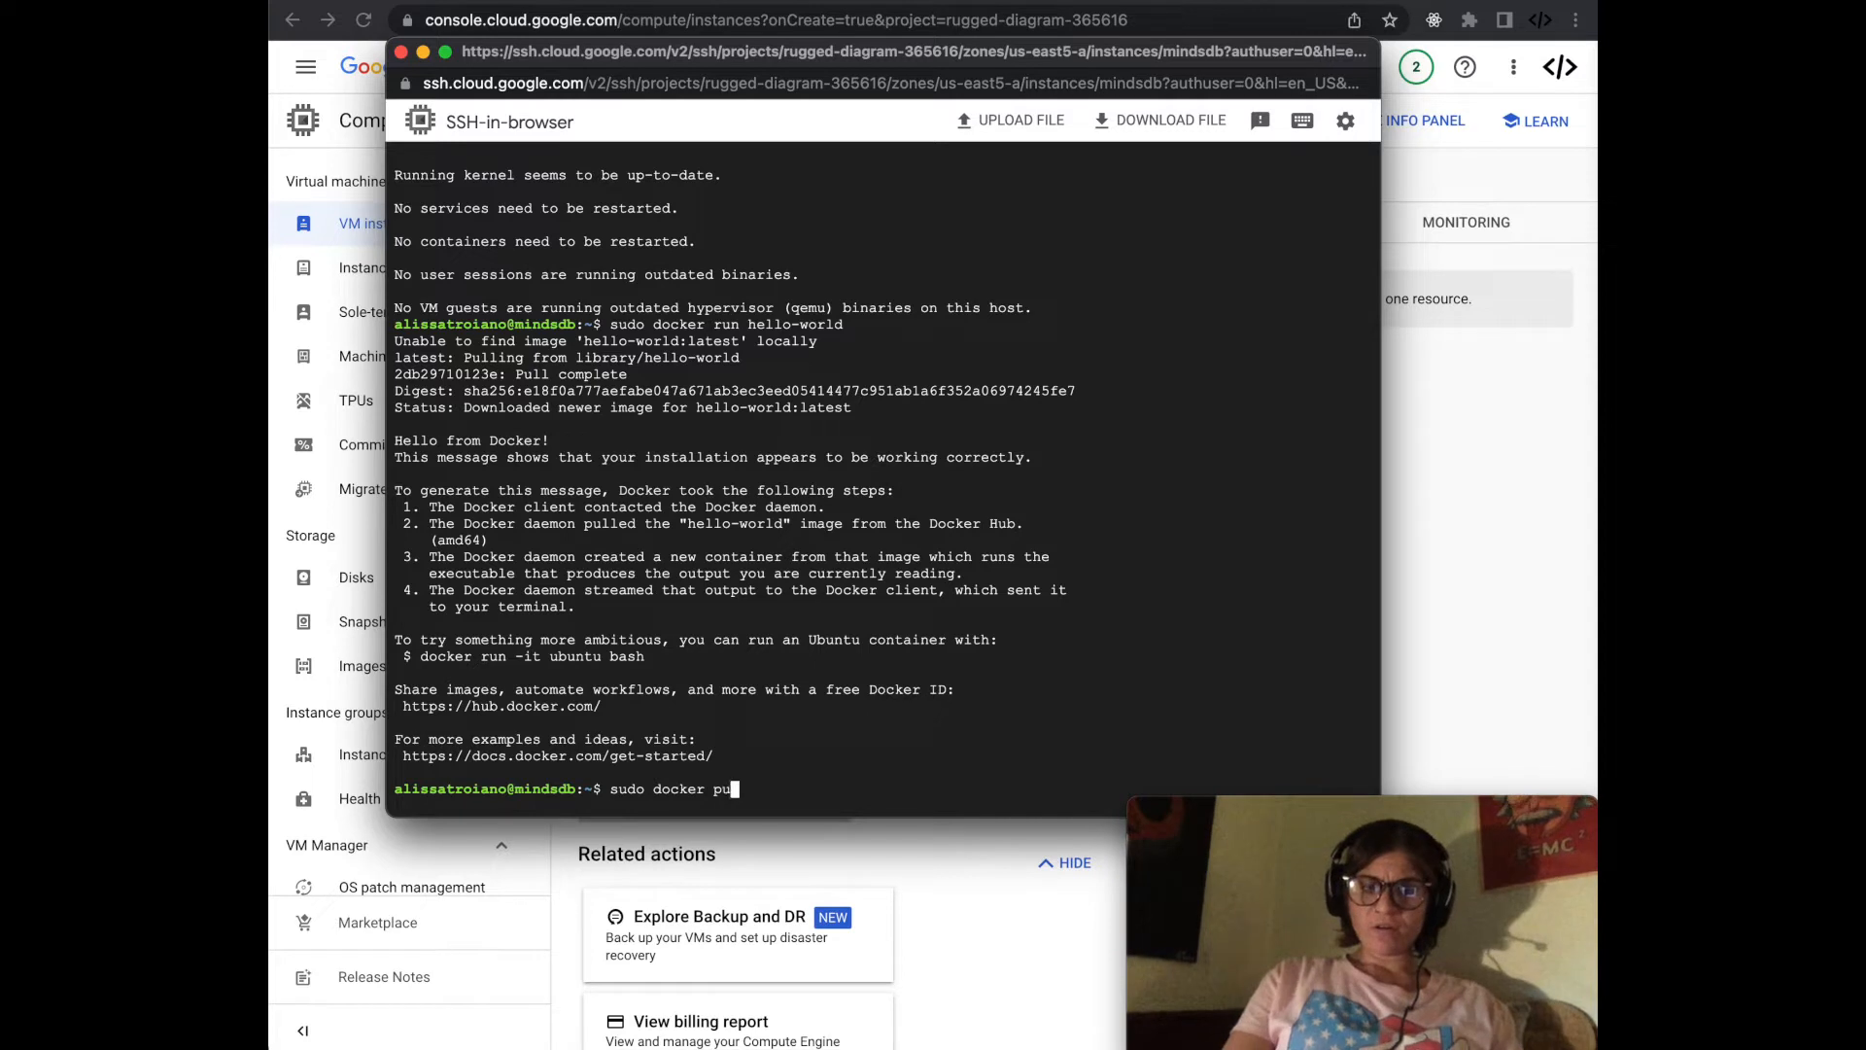
{"action": "type", "text": "ll mindsdb"}
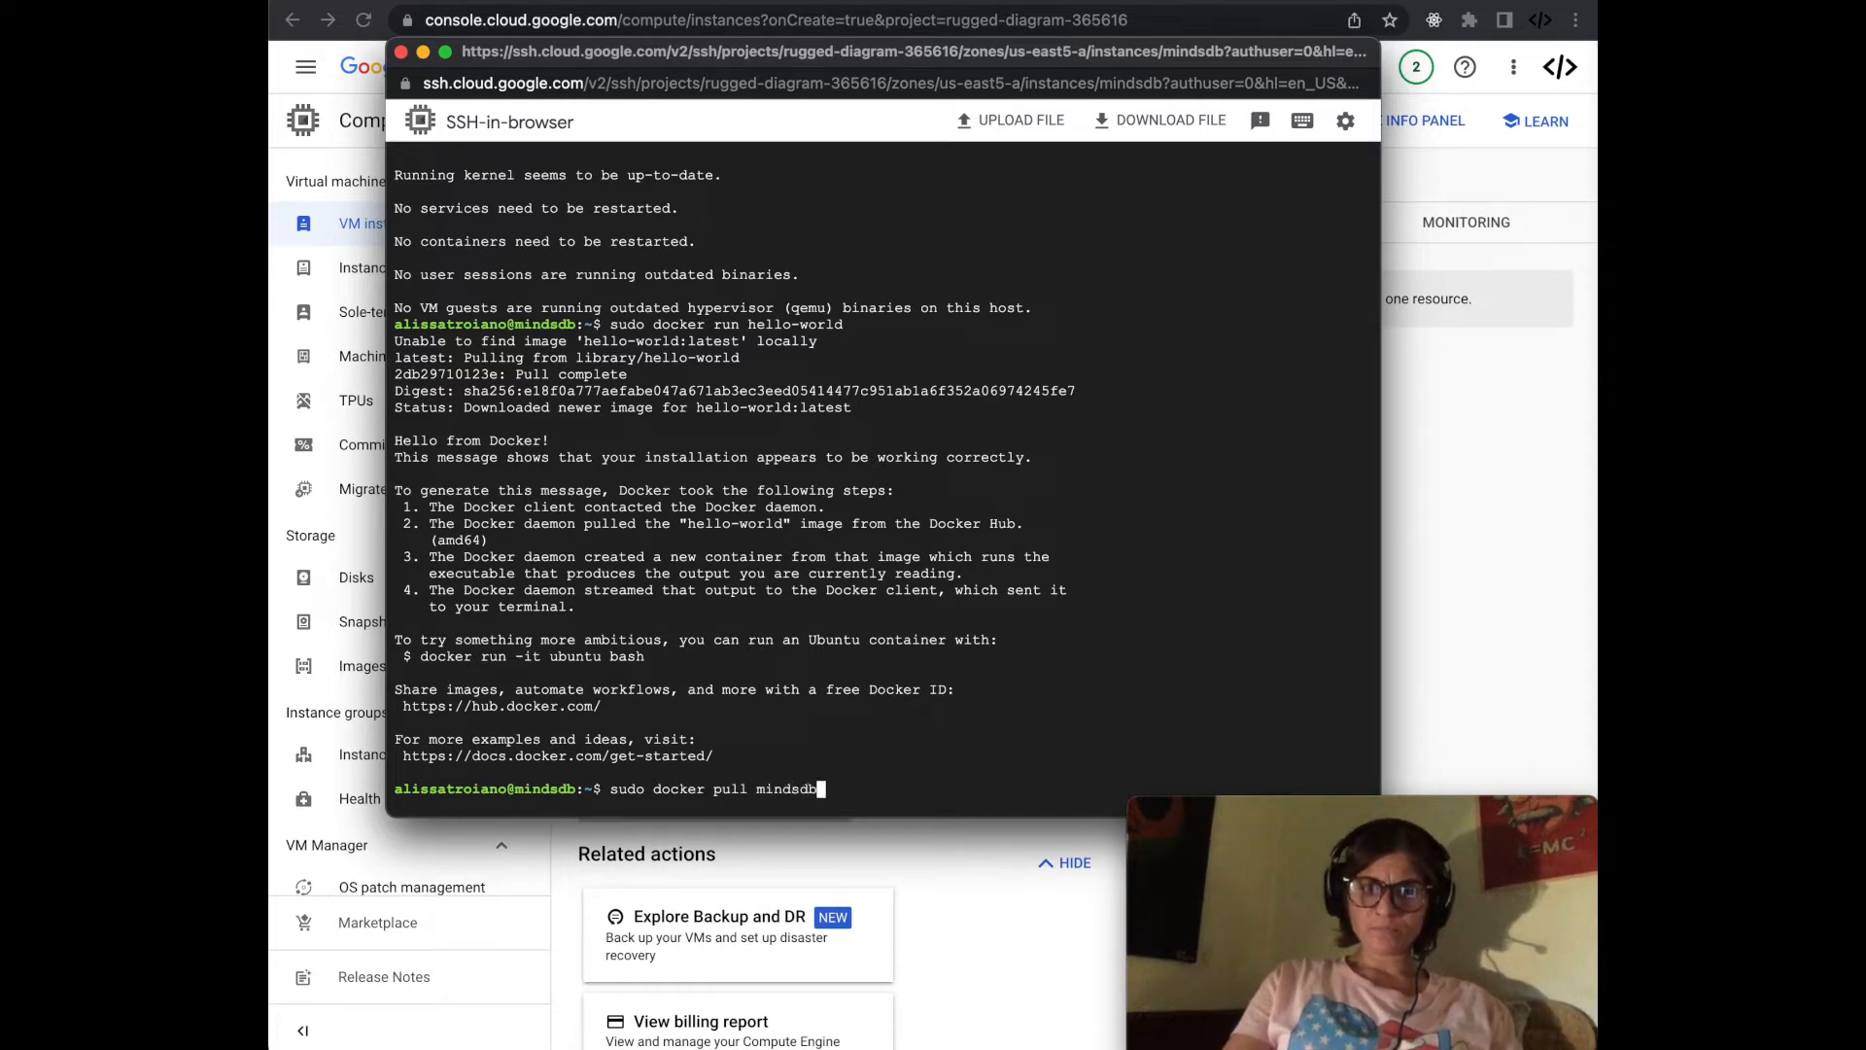
{"action": "type", "text": "/minds"}
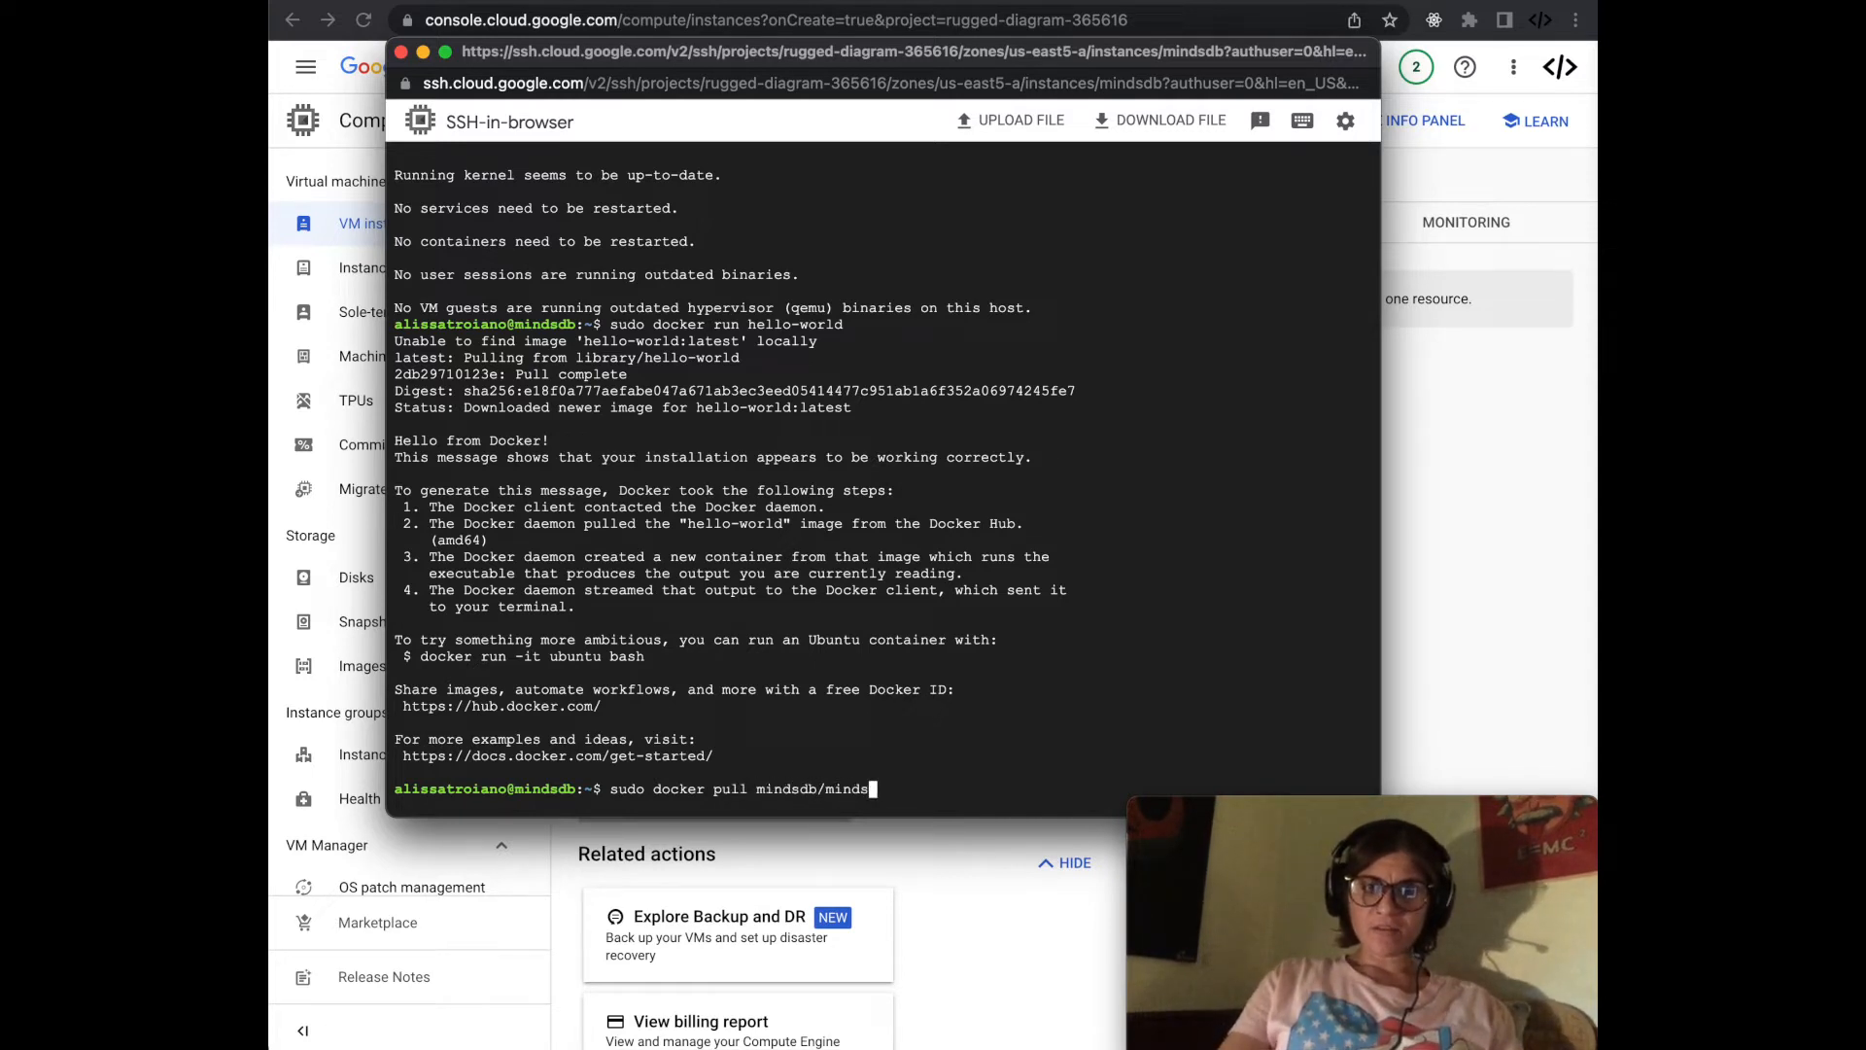
{"action": "type", "text": "db"}
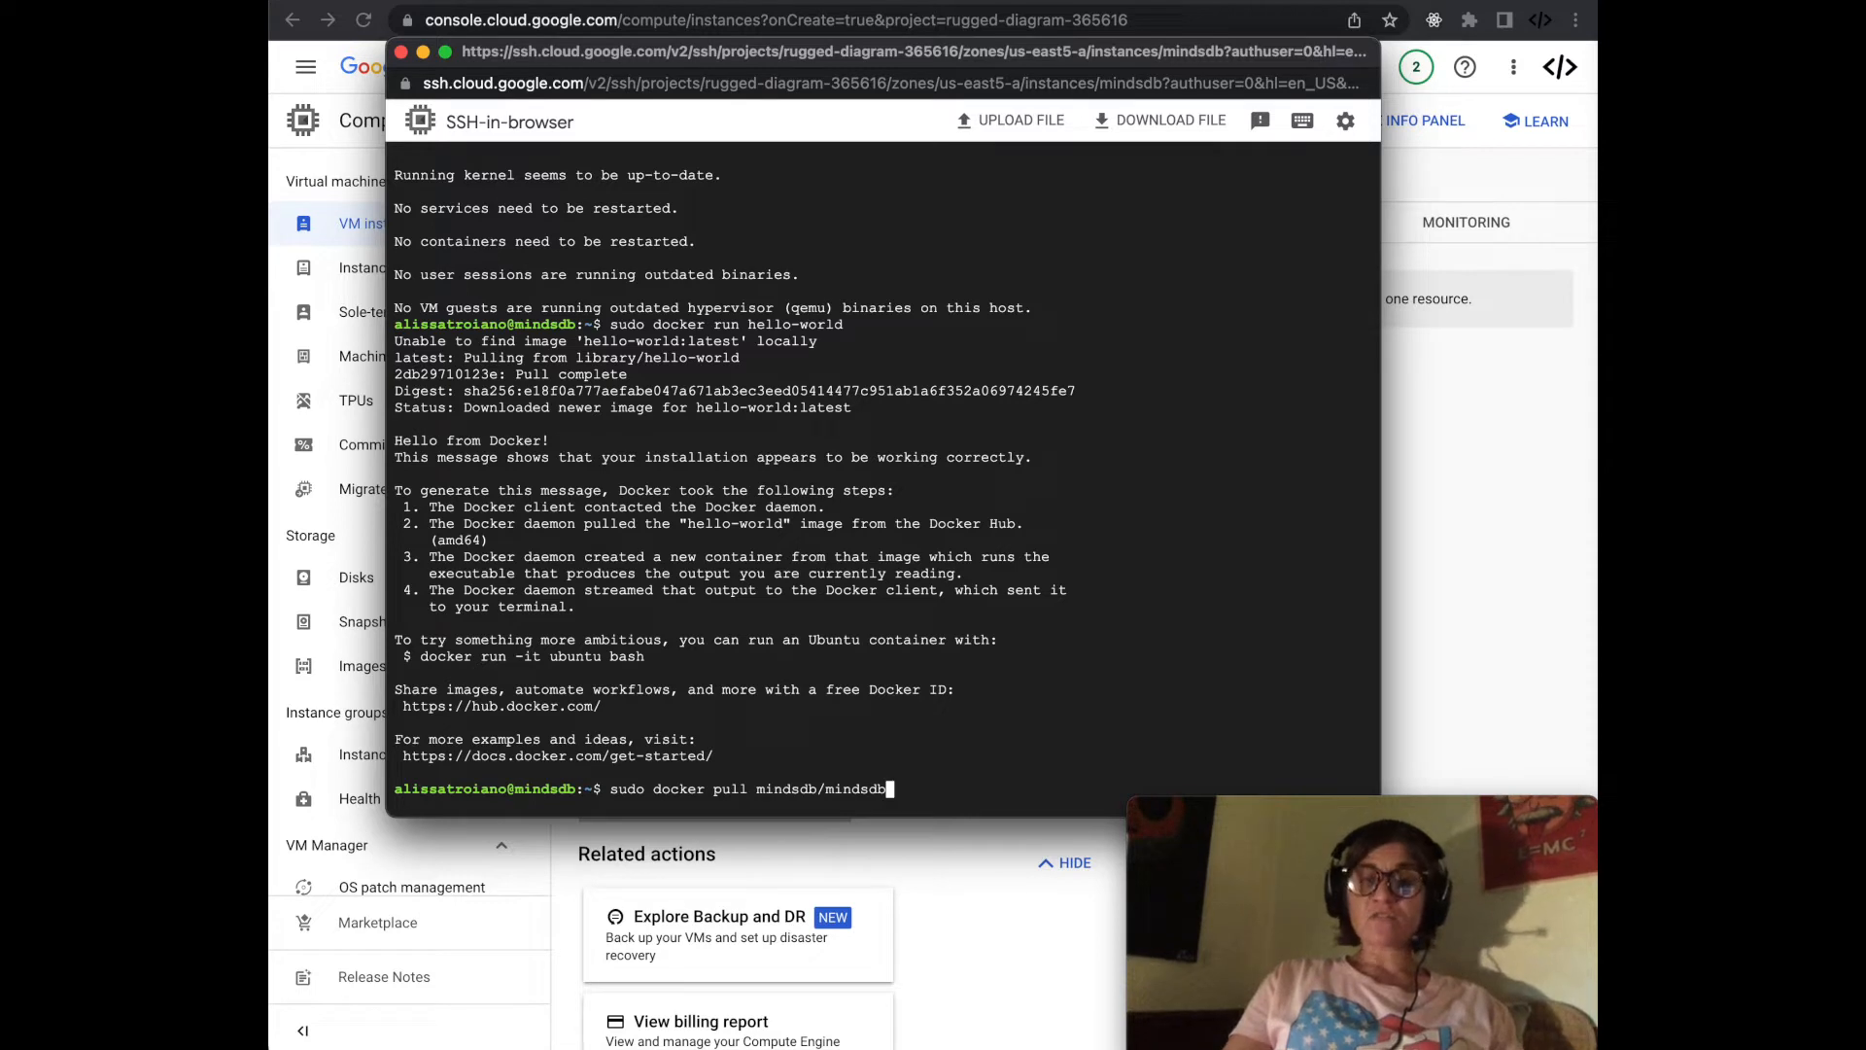
{"action": "type", "text": "_"}
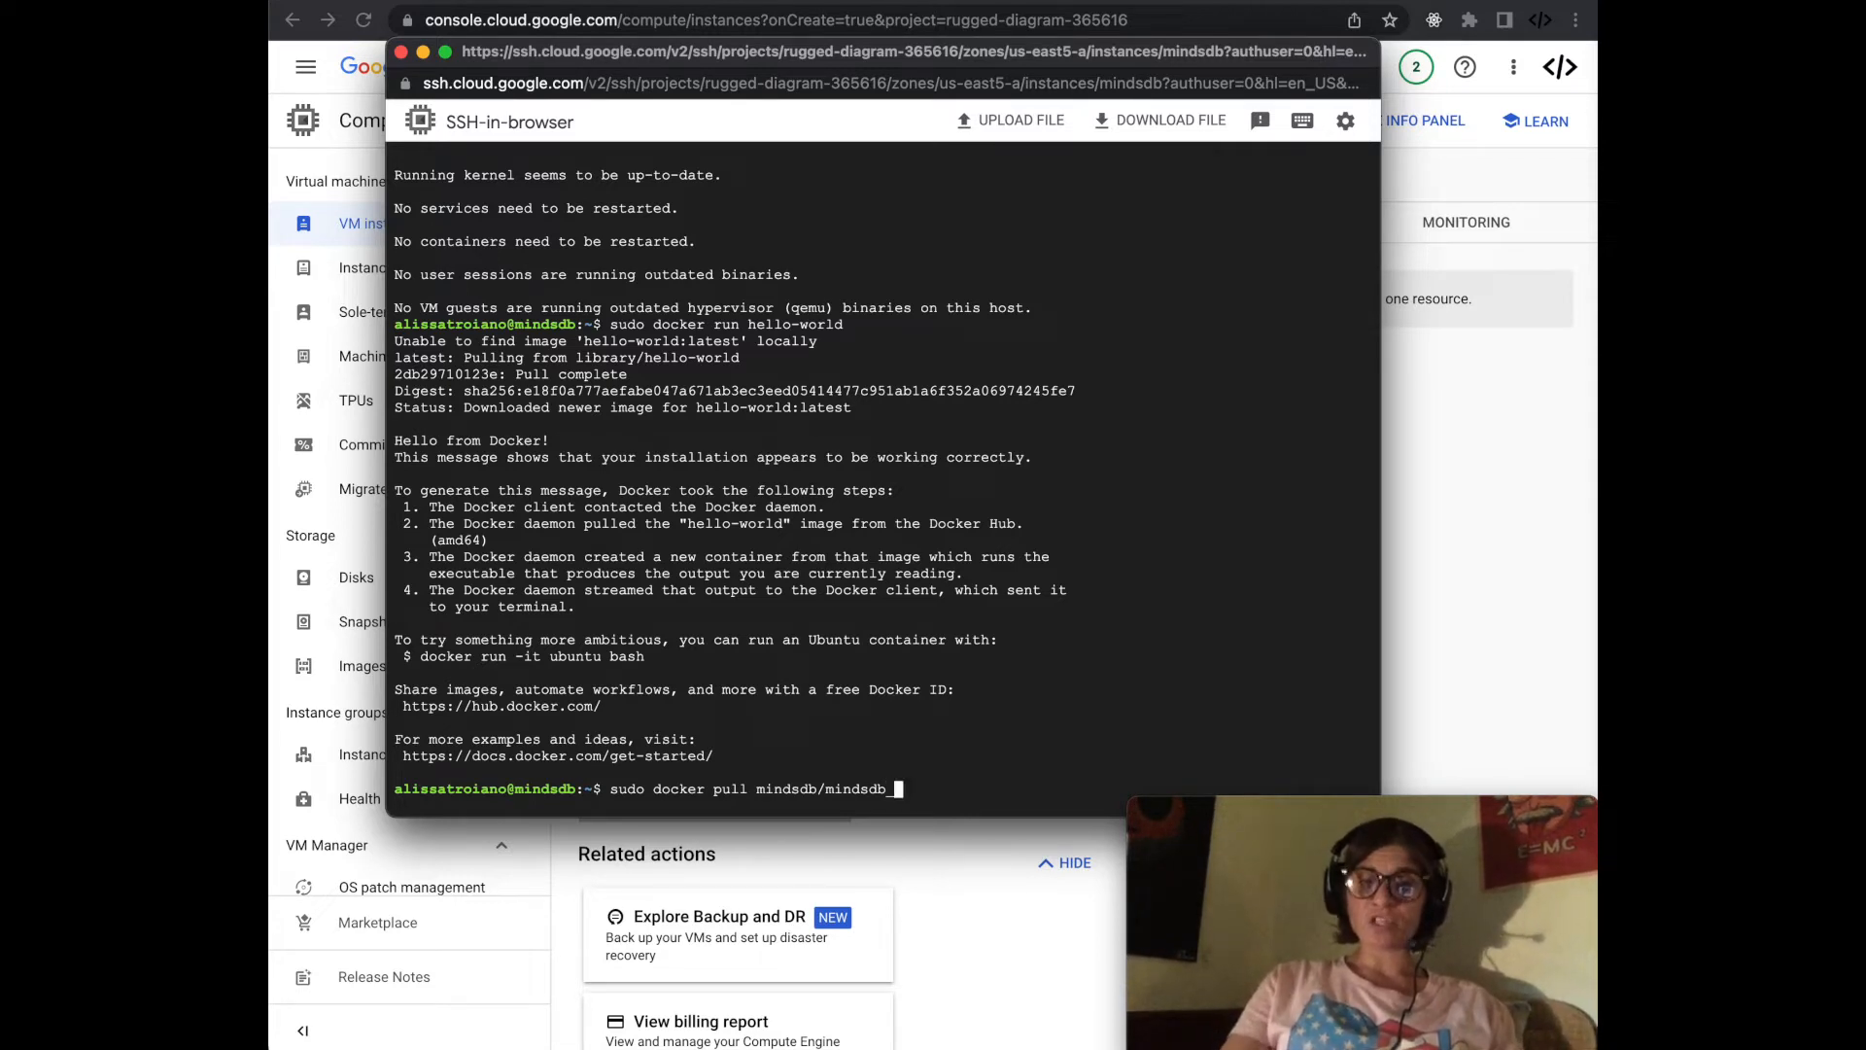
{"action": "type", "text": "beta"}
{"action": "key", "text": "BackSpace"}
{"action": "key", "text": "BackSpace"}
{"action": "key", "text": "BackSpace"}
{"action": "key", "text": "BackSpace"}
{"action": "key", "text": "BackSpace"}
{"action": "key", "text": "Return"}
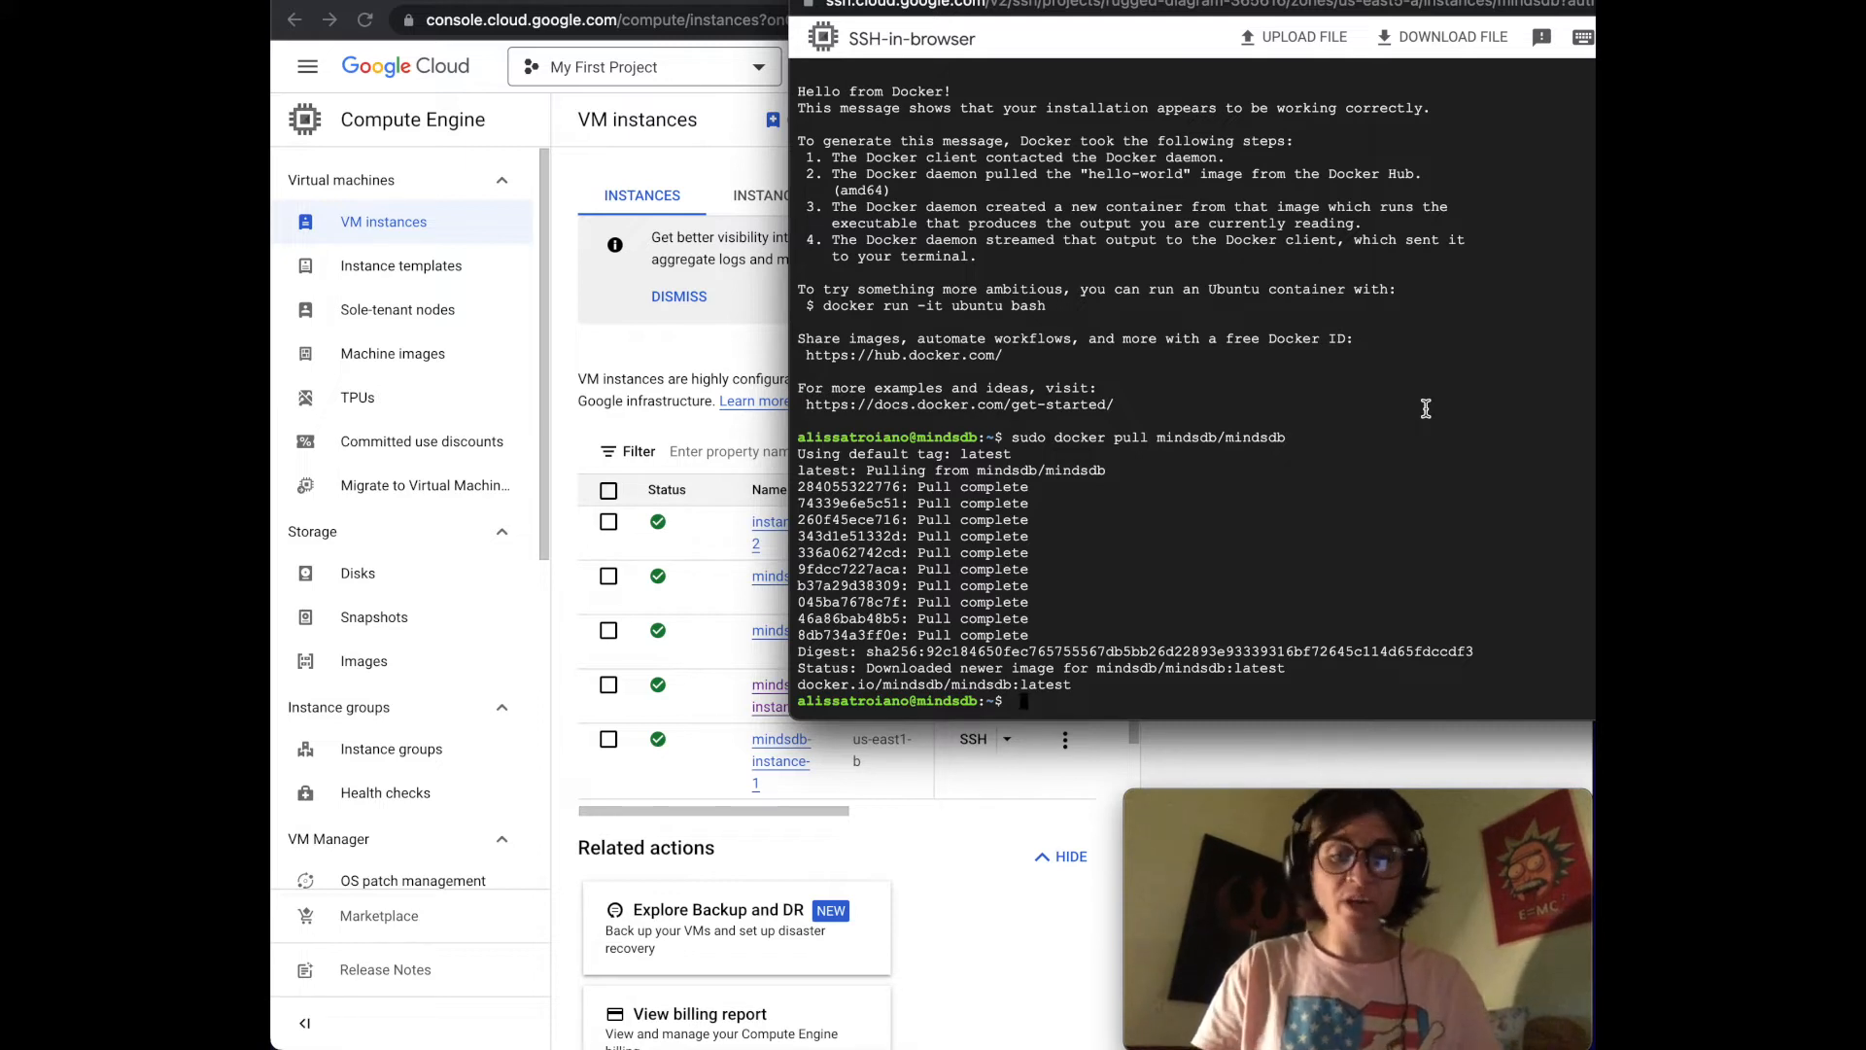
Step: Start the mindsdb/mindsdb container with sudo docker run, publishing ports 47334:47334 and 47335:47335
{"action": "type", "text": "sud"}
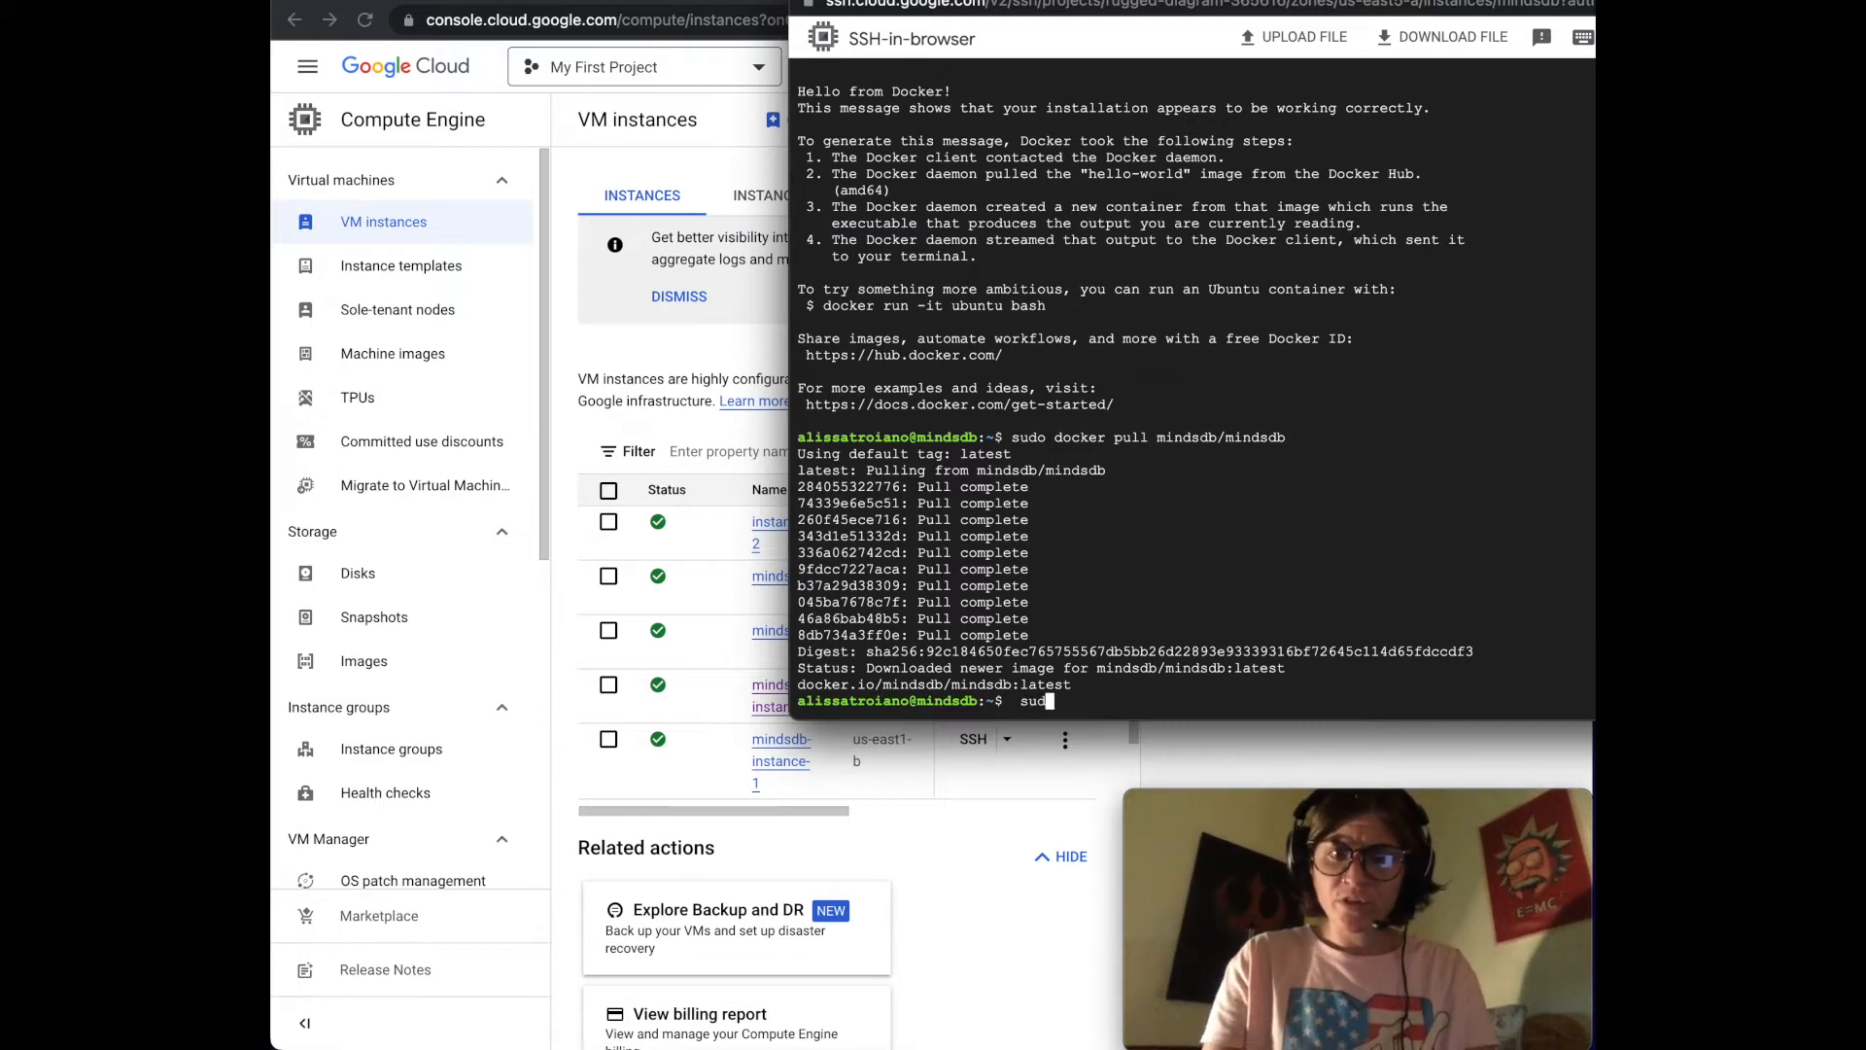
{"action": "type", "text": "o docke"}
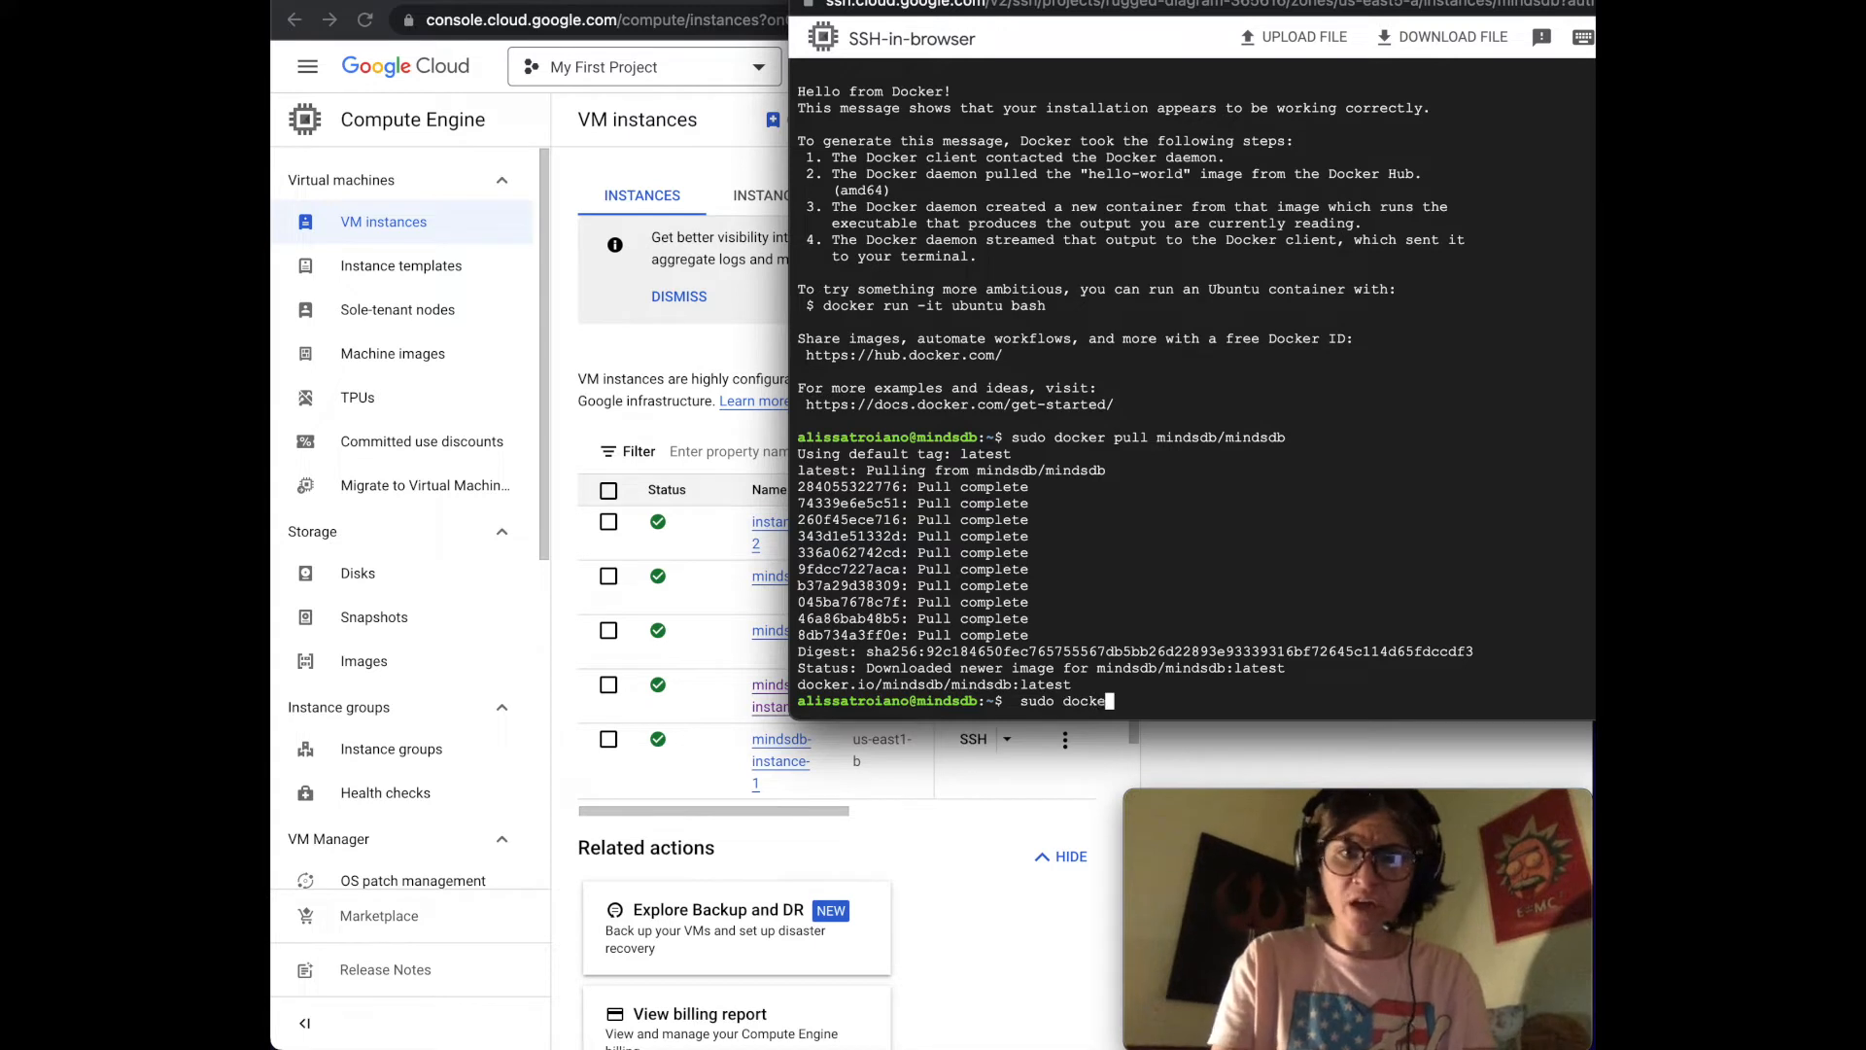
{"action": "type", "text": "r run -p "}
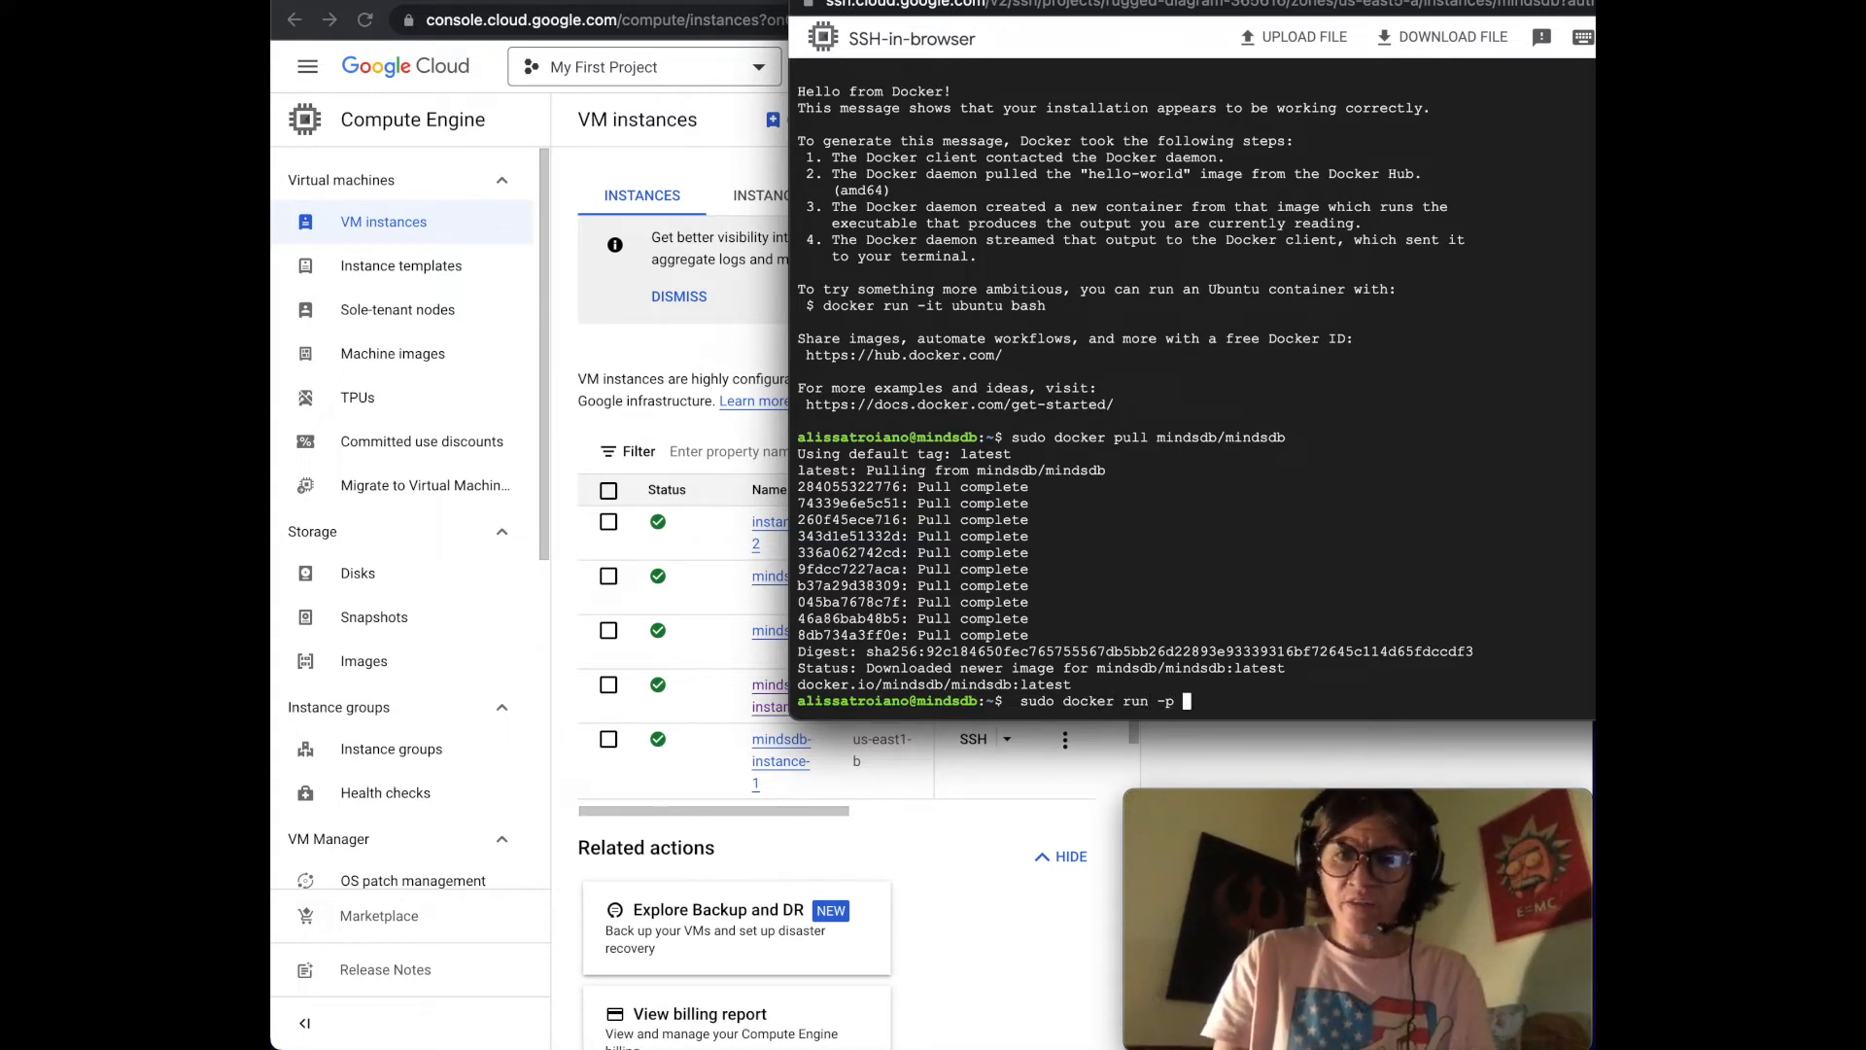
{"action": "type", "text": "47334"}
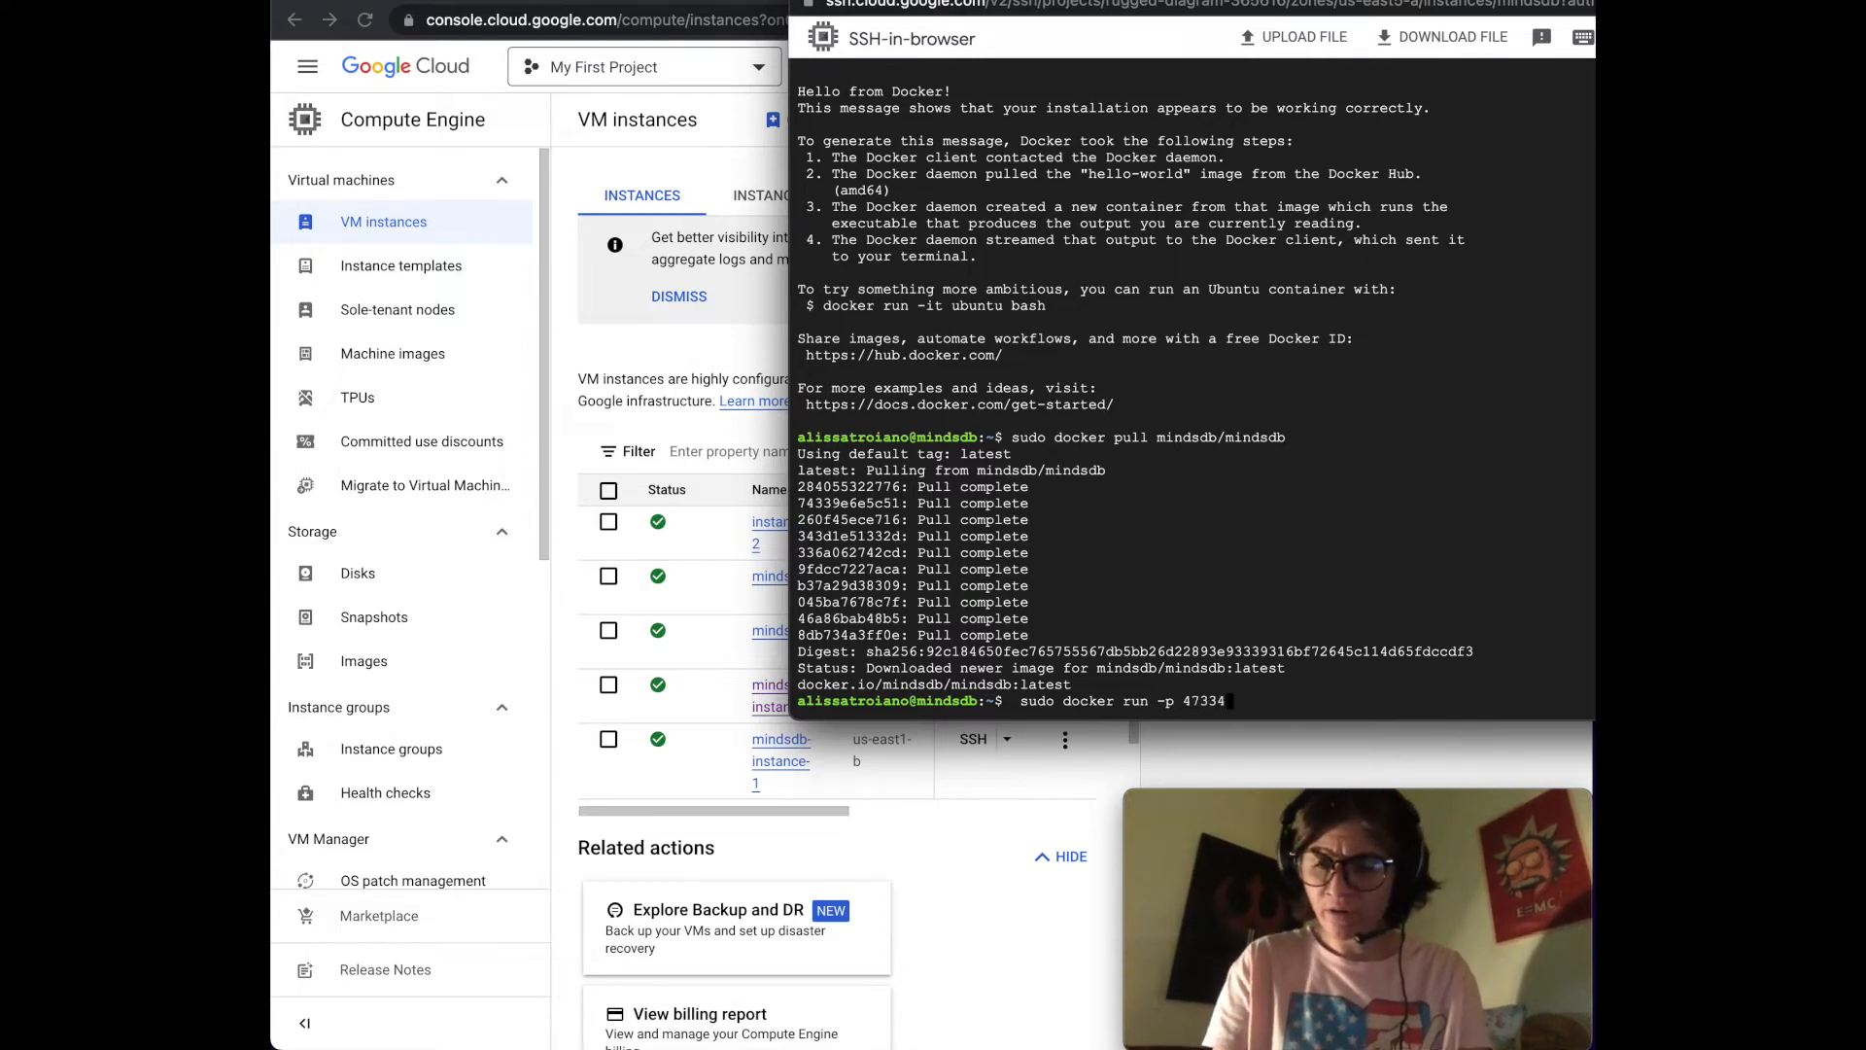
{"action": "type", "text": ":47334"}
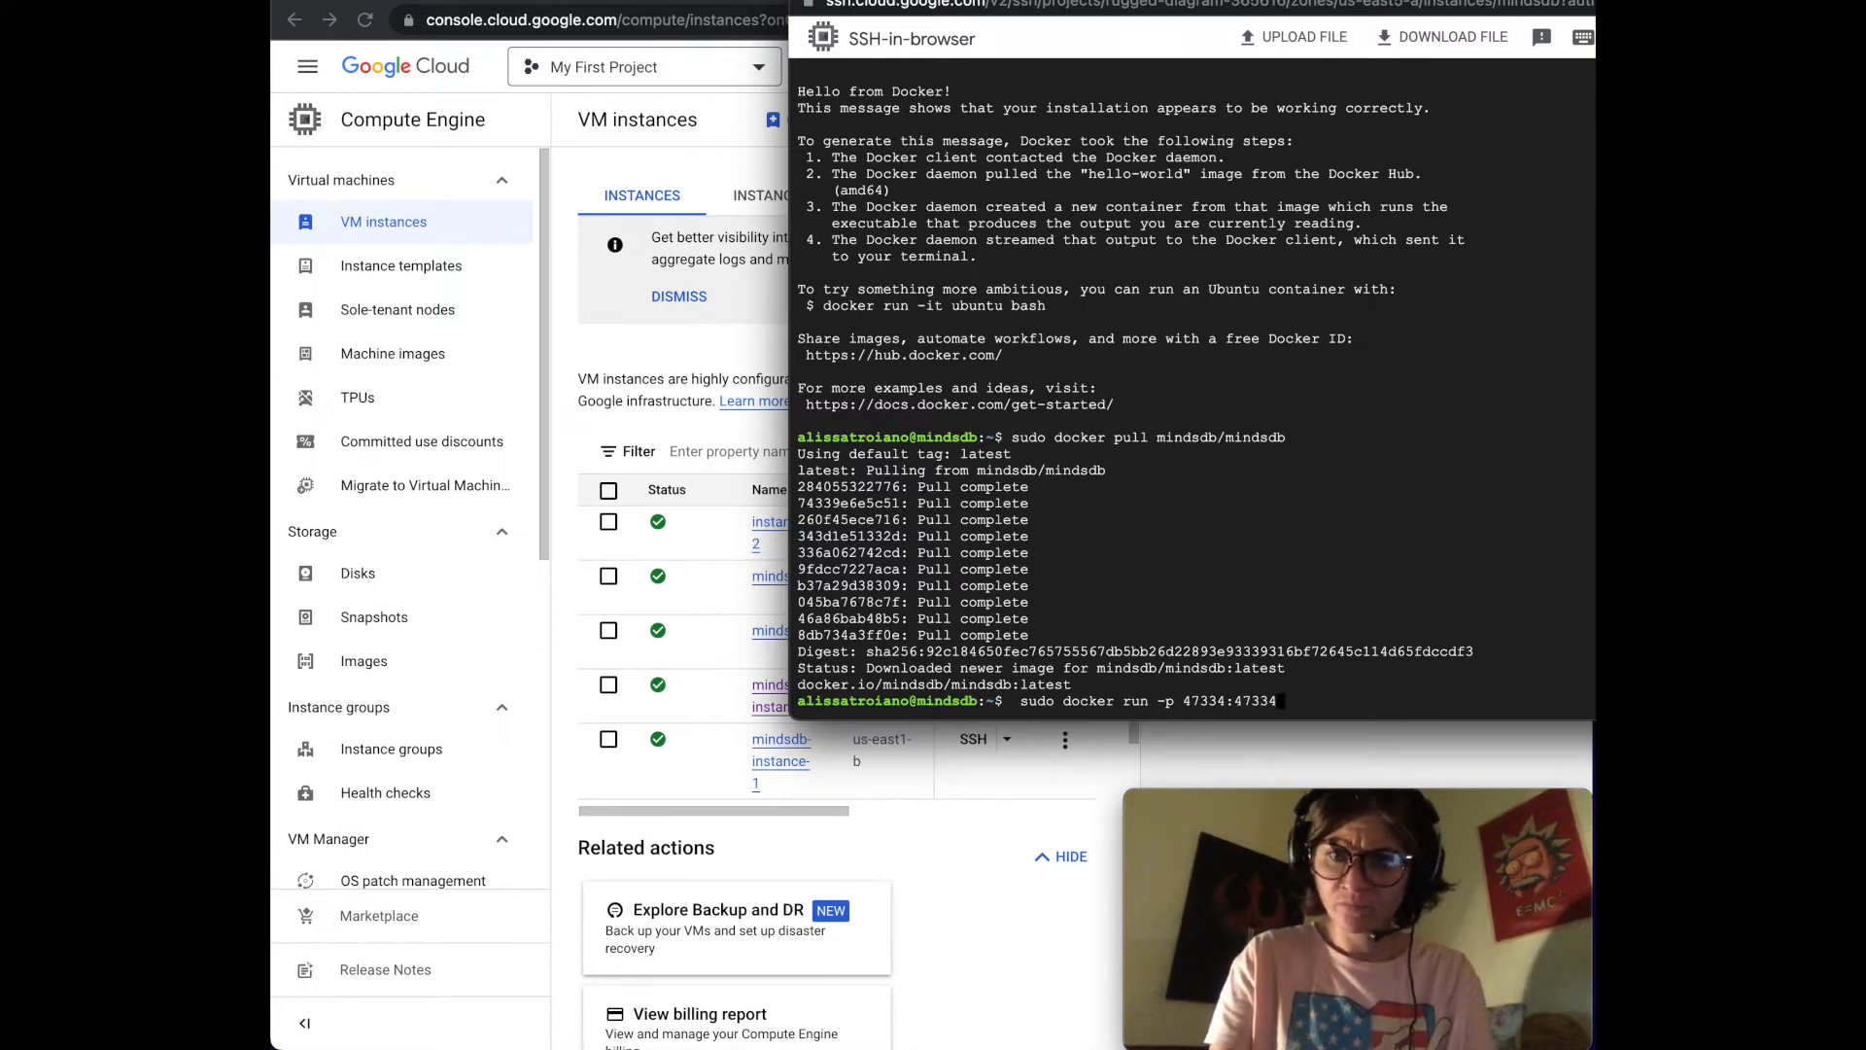
{"action": "type", "text": " -p 4"}
{"action": "type", "text": "7"}
{"action": "type", "text": "3"}
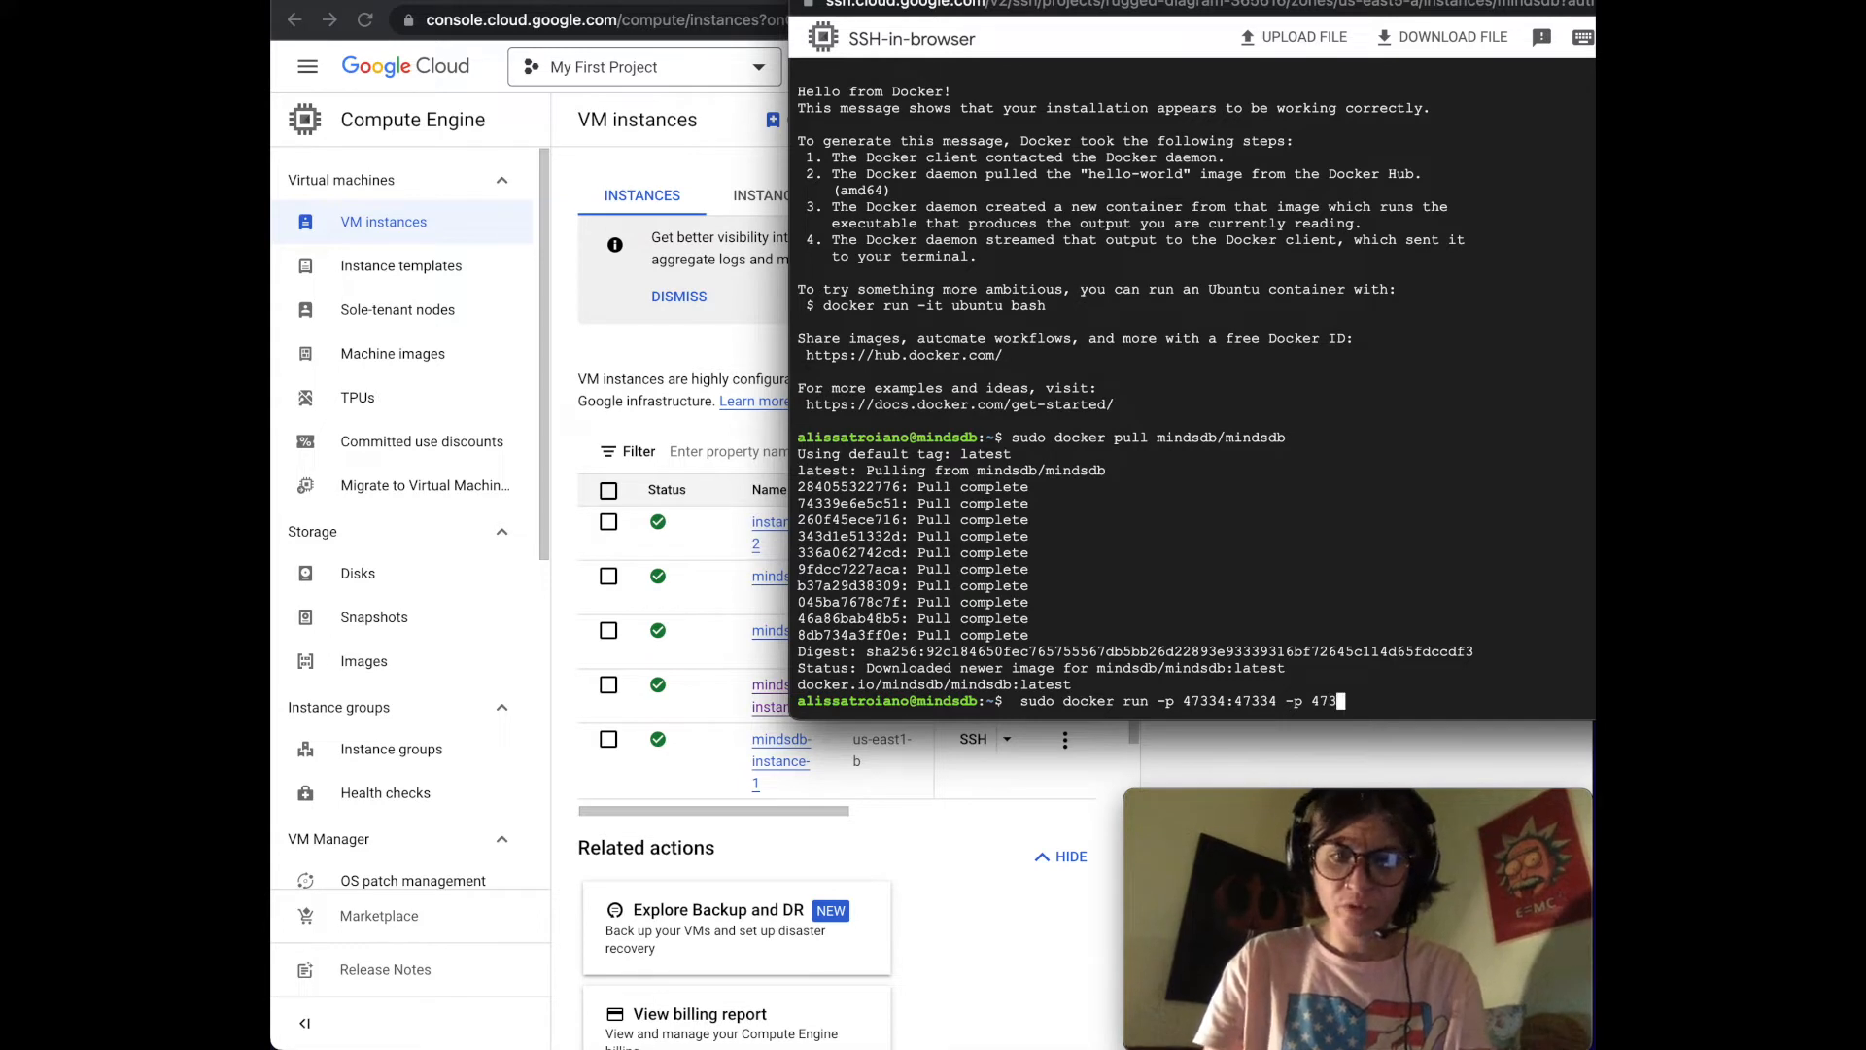
{"action": "type", "text": "35:47335"}
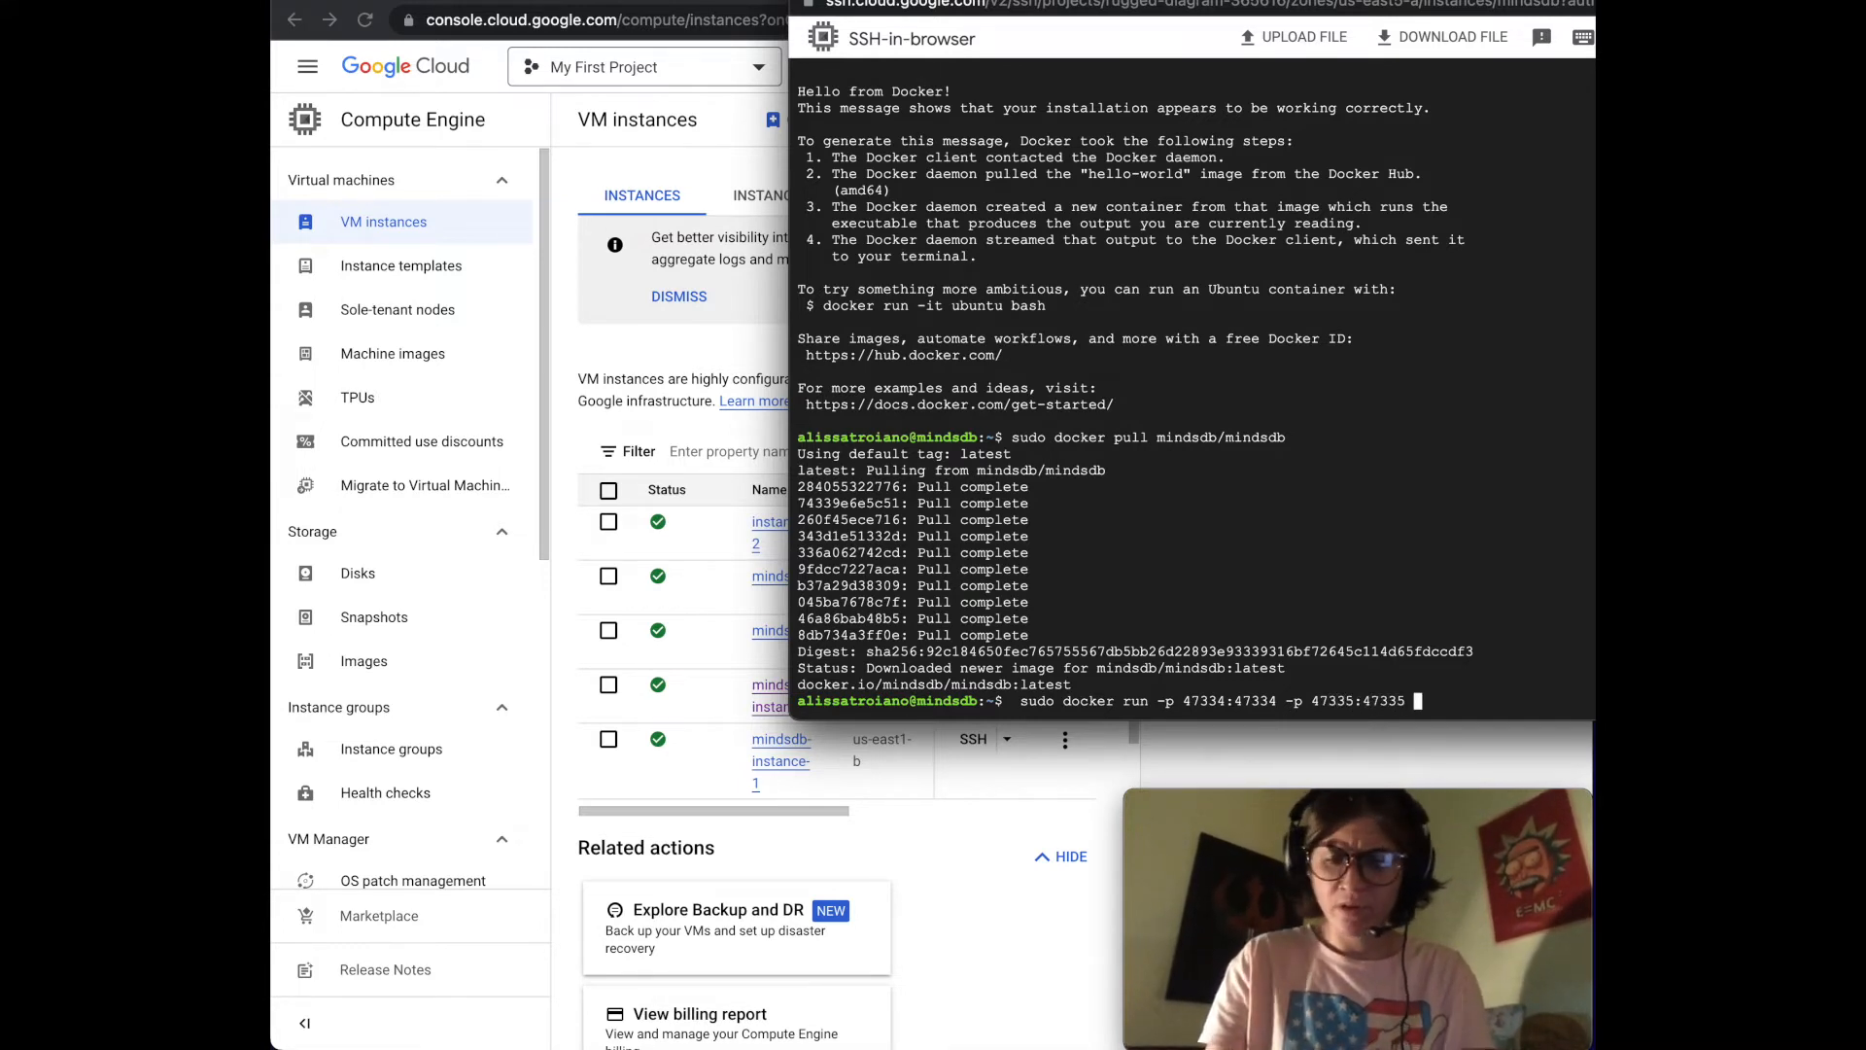
{"action": "type", "text": " mindsdb/mindsdb"}
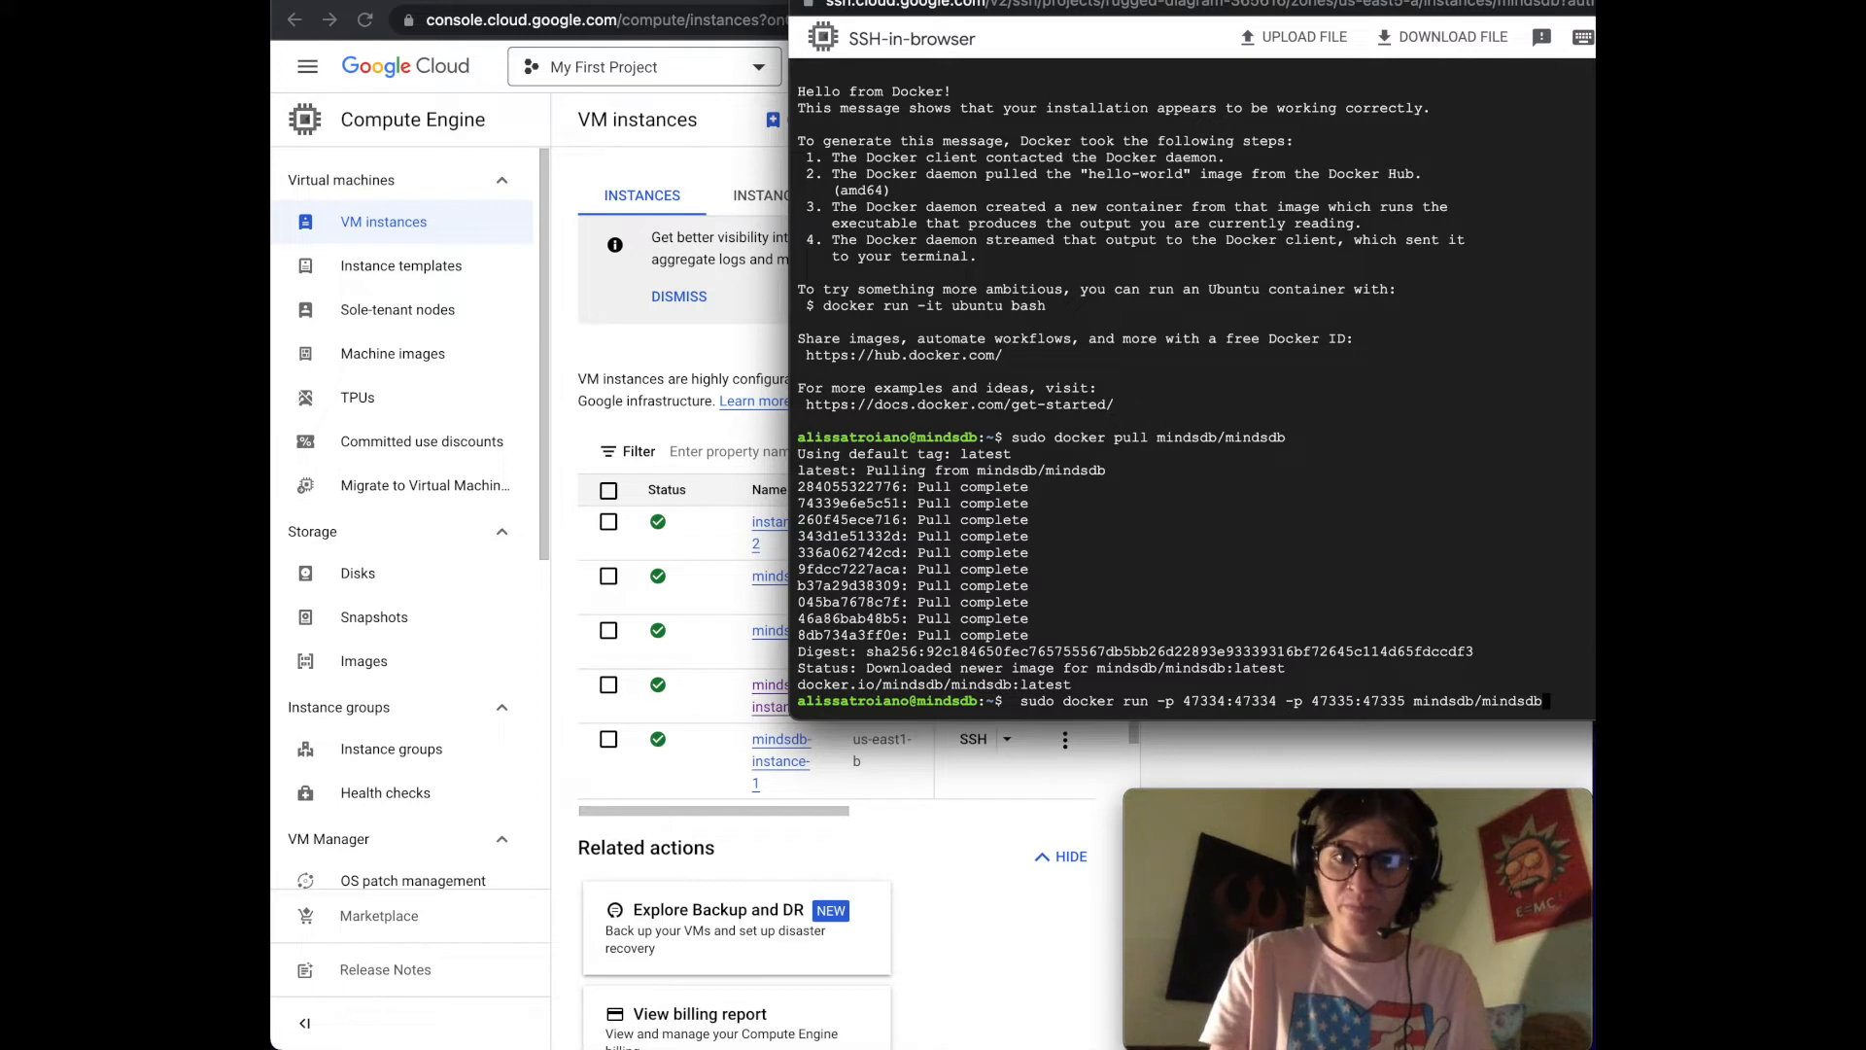
{"action": "key", "text": "Return"}
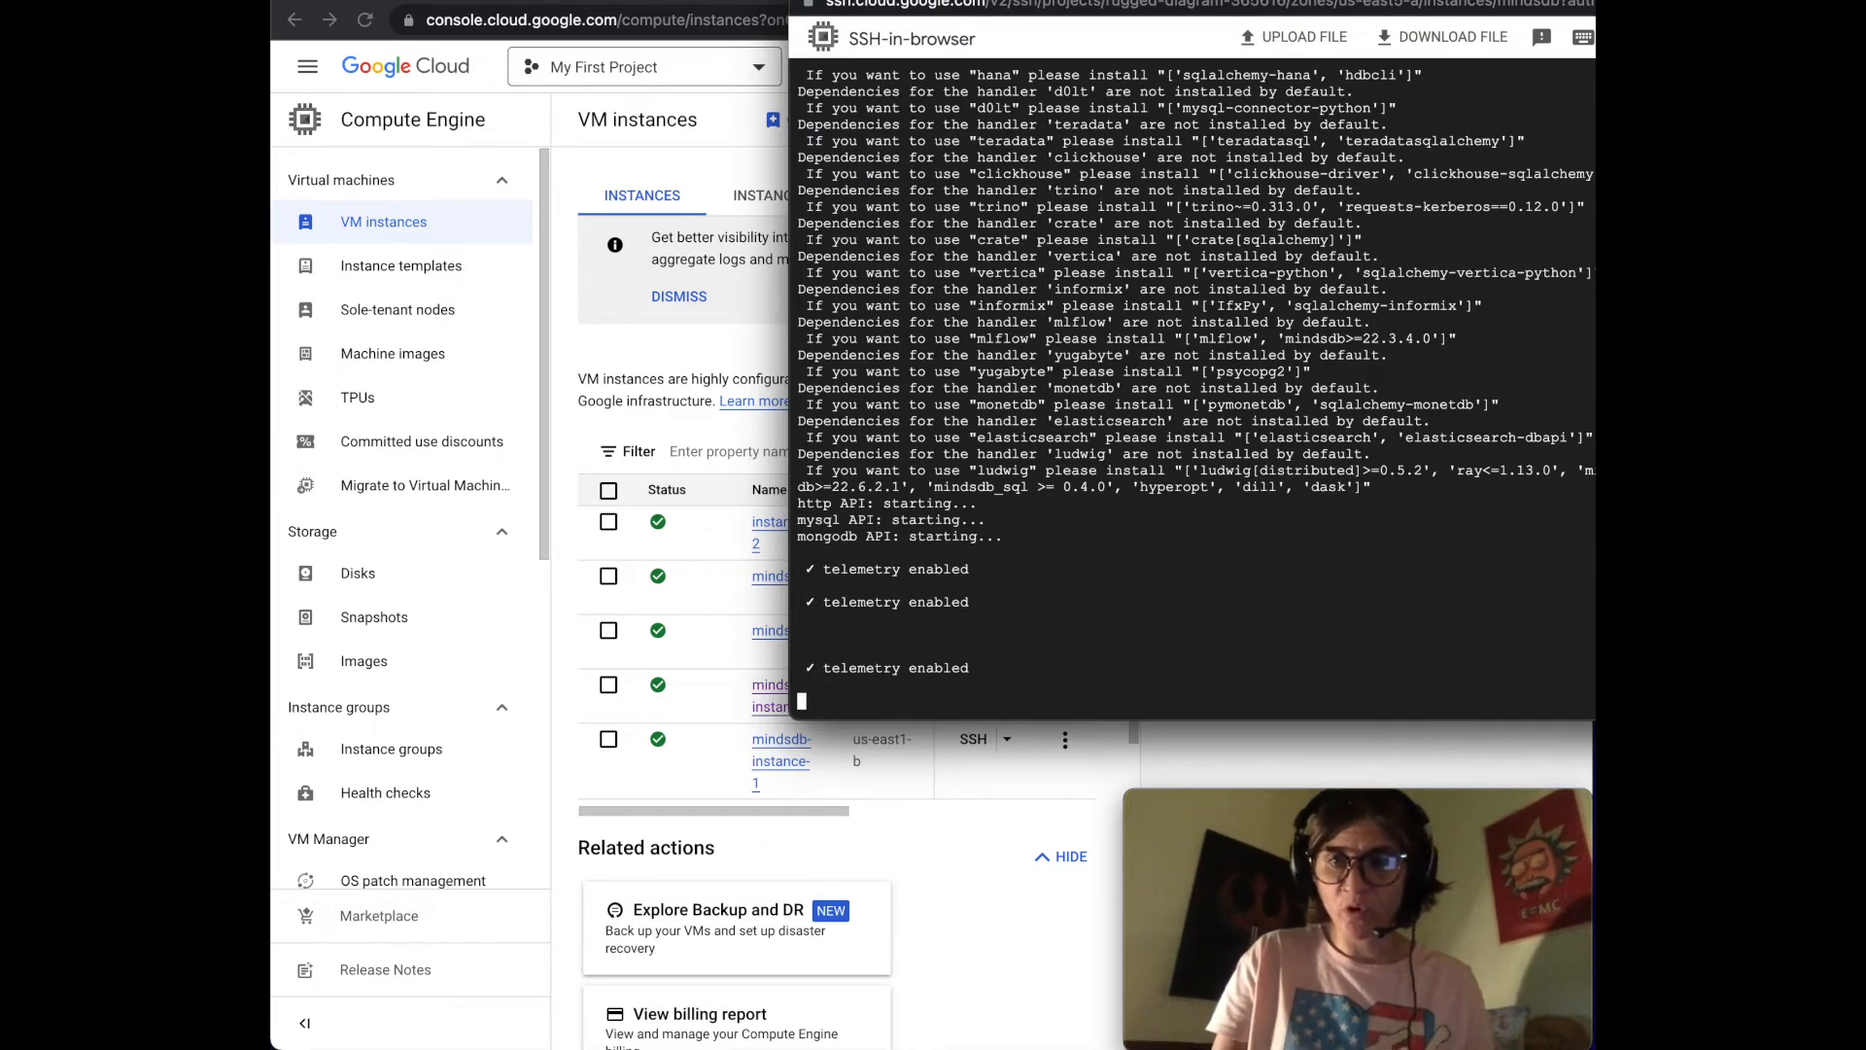
Step: Return to the VM instances list, select the mindsdb instance and open the firewall rules setup
{"action": "left_click_drag", "start_coordinate": [1220, 1], "coordinate": [1542, 2]}
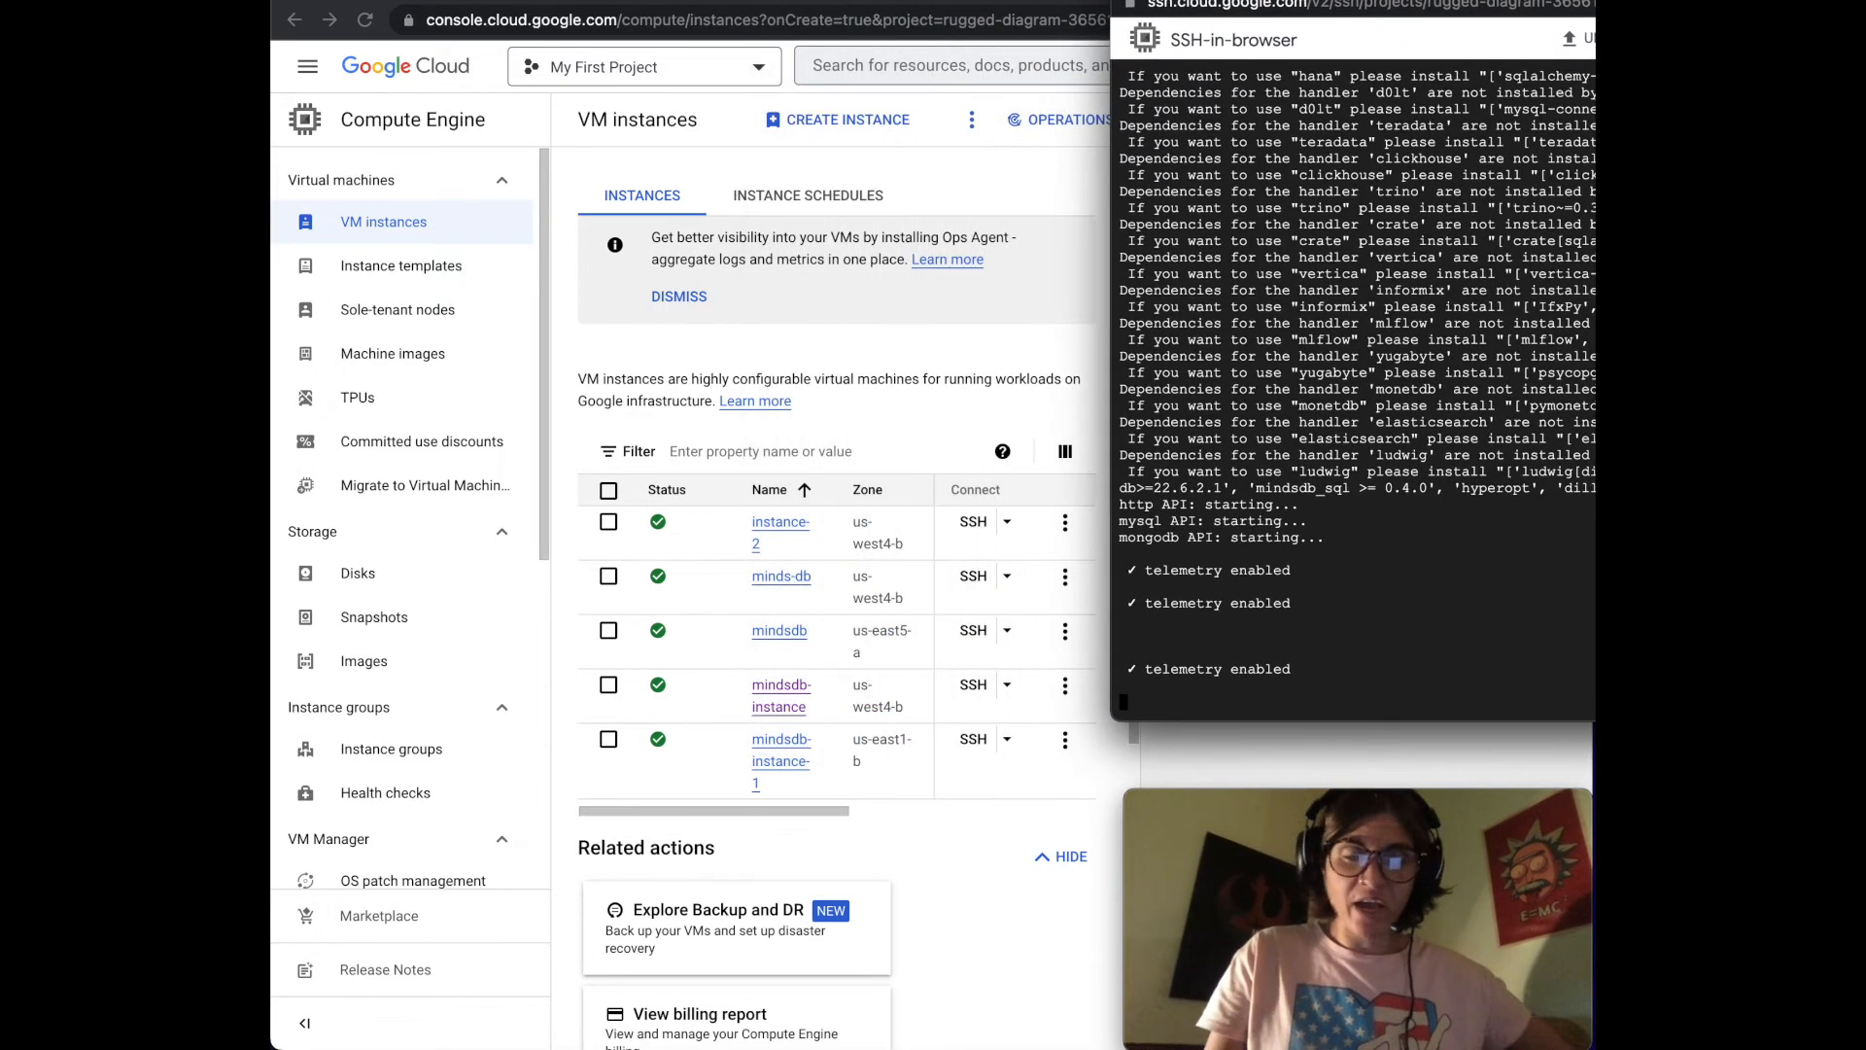
{"action": "left_click", "coordinate": [1028, 340]}
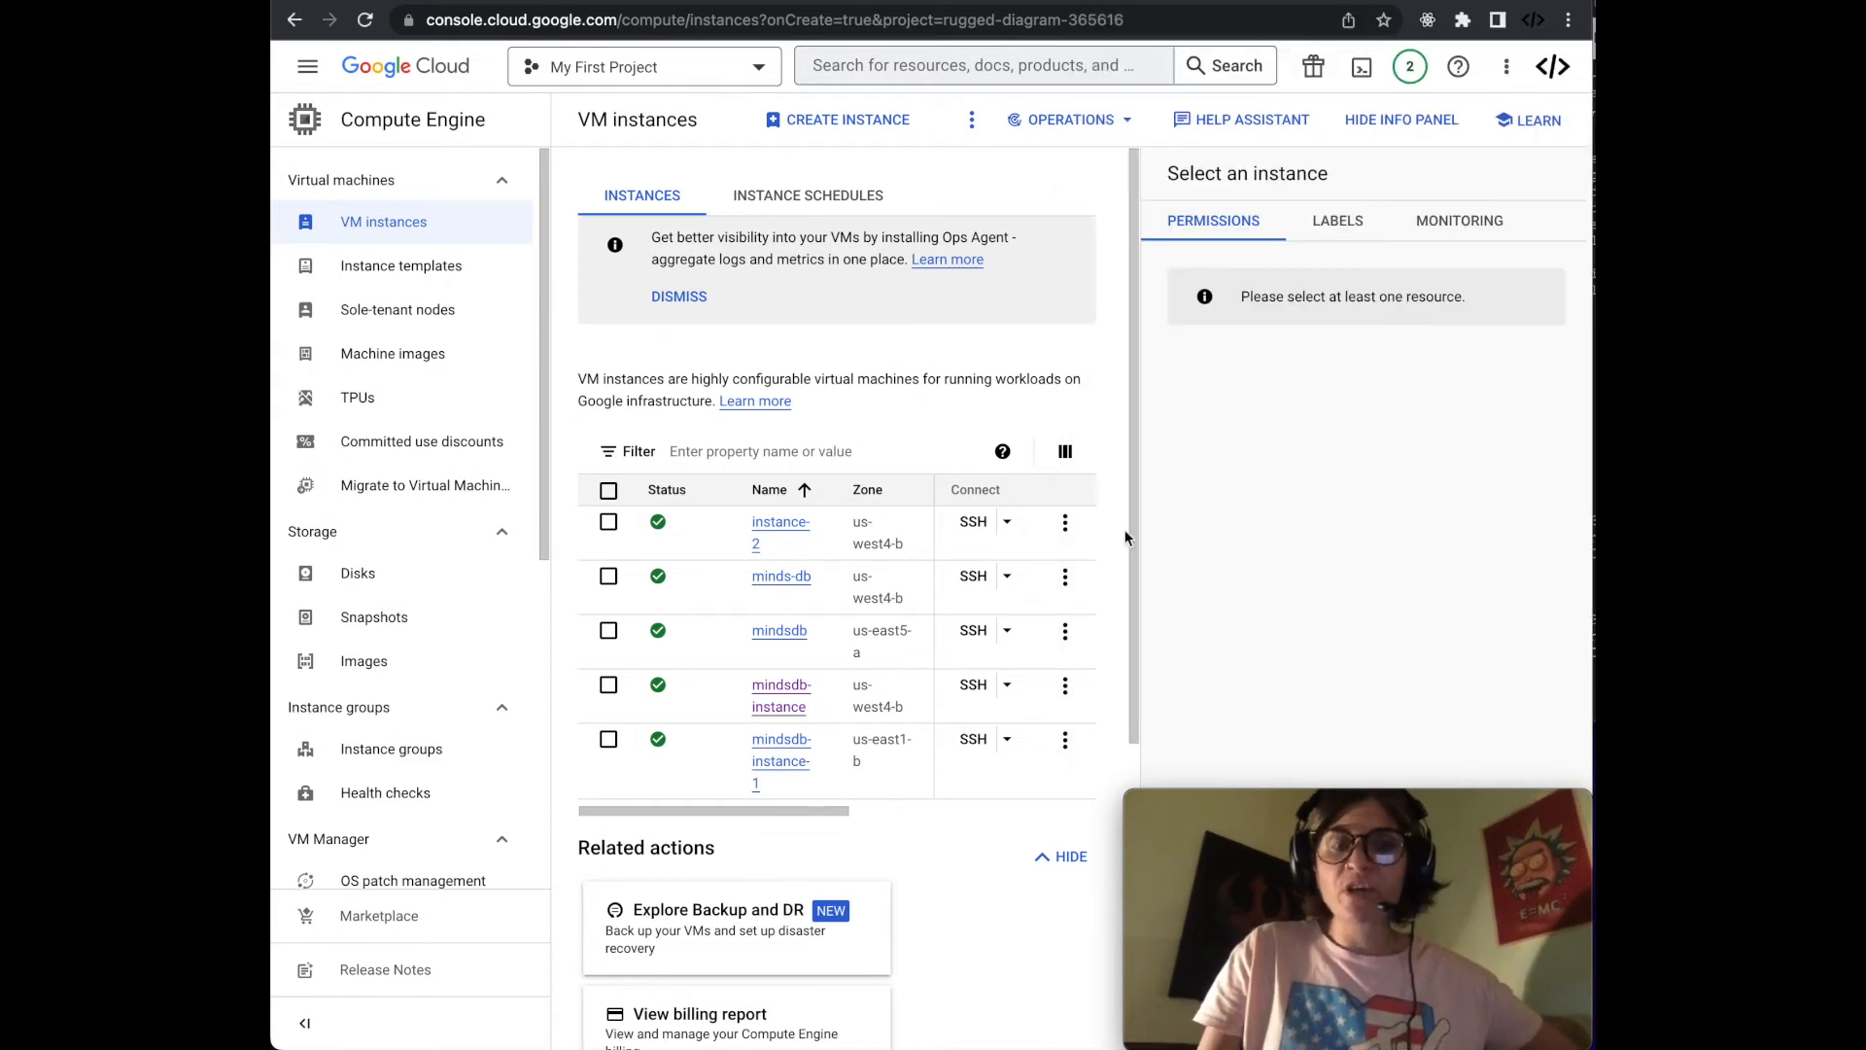
{"action": "left_click", "coordinate": [609, 630]}
{"action": "scroll", "coordinate": [977, 1025], "scroll_direction": "down", "scroll_amount": 5}
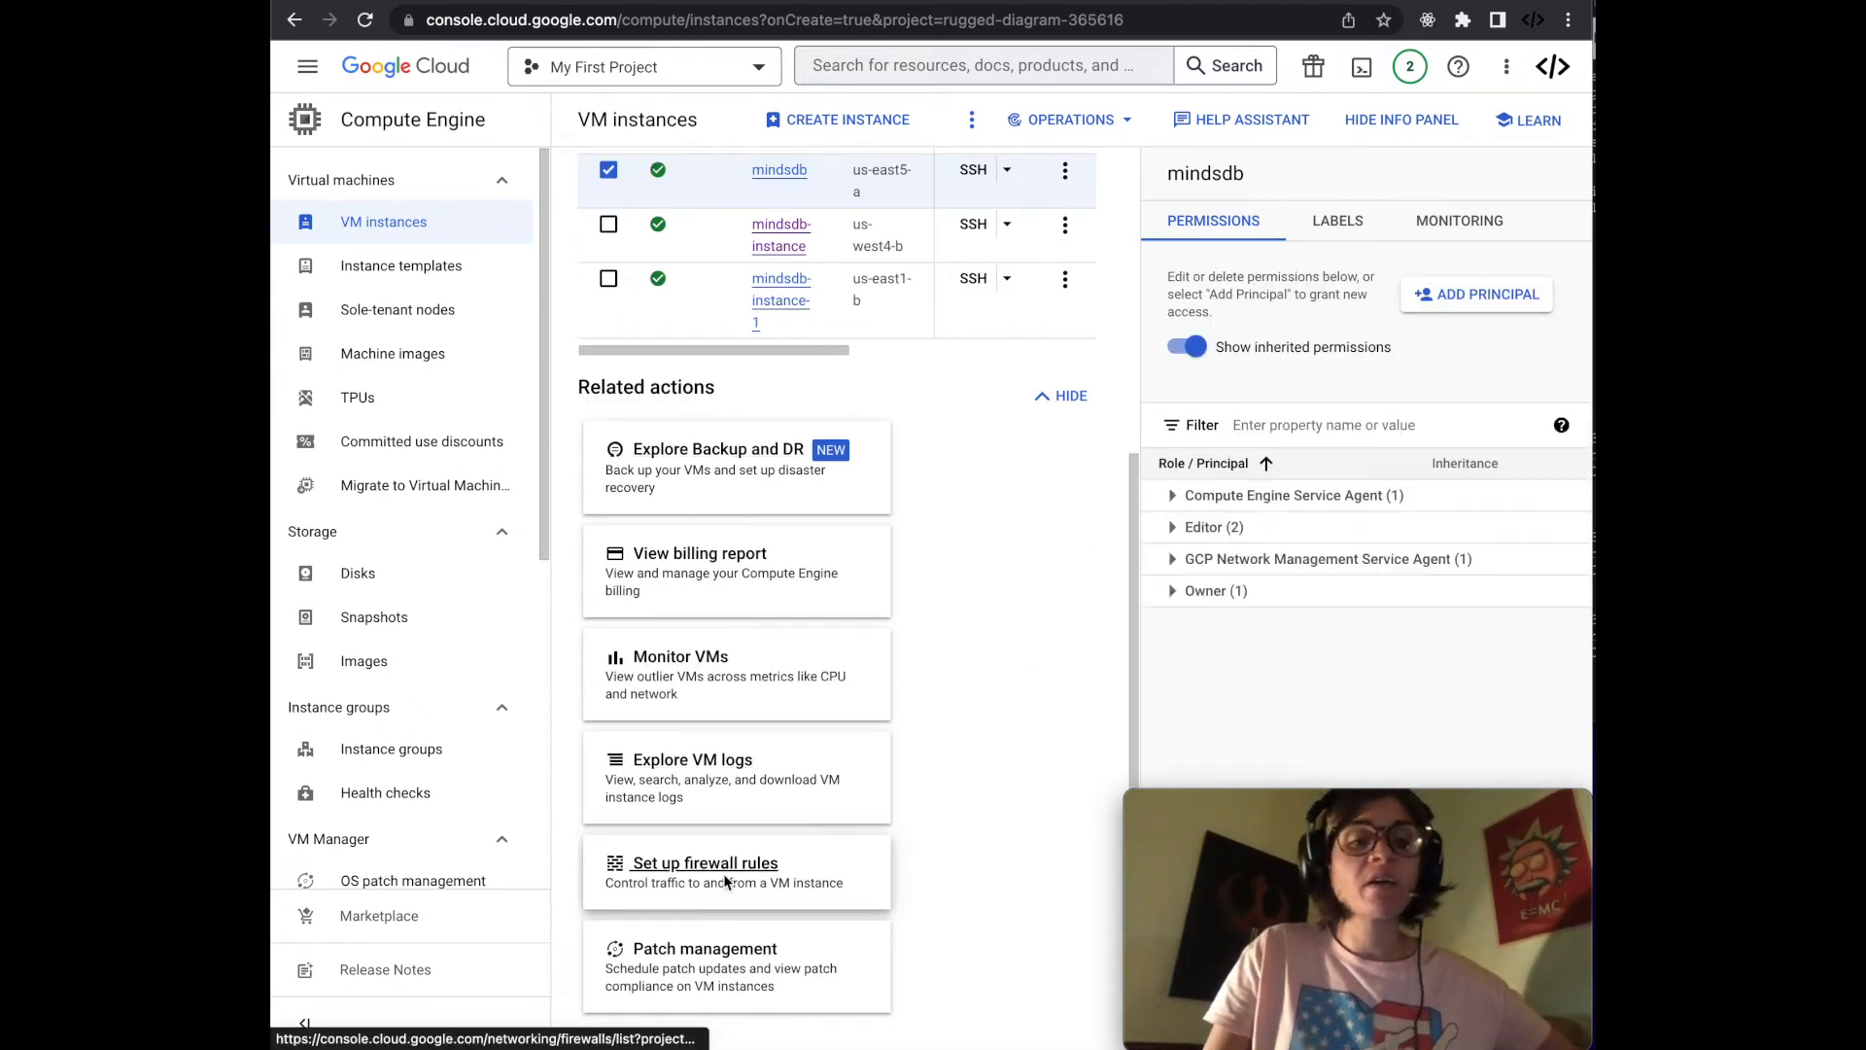
{"action": "left_click", "coordinate": [727, 880]}
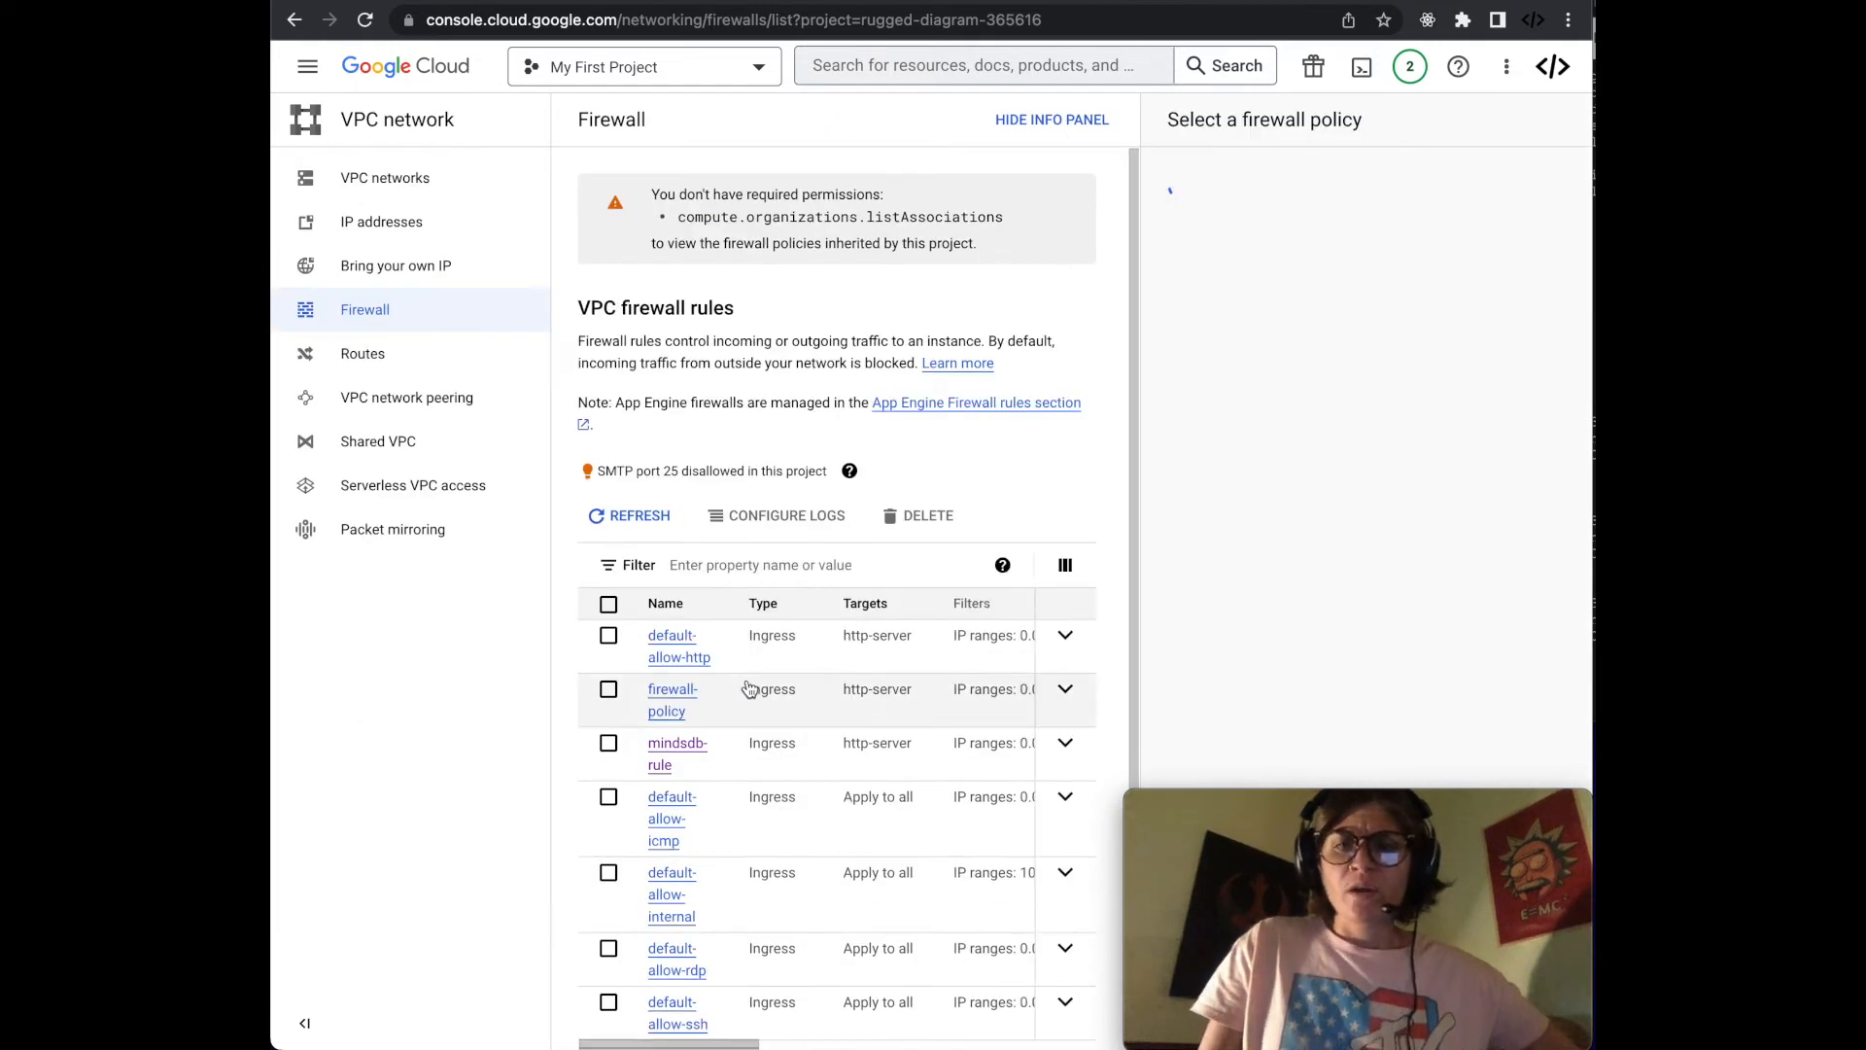
Step: Start creating a new VPC firewall rule from the Firewall page
{"action": "scroll", "coordinate": [875, 687], "scroll_direction": "down", "scroll_amount": 3}
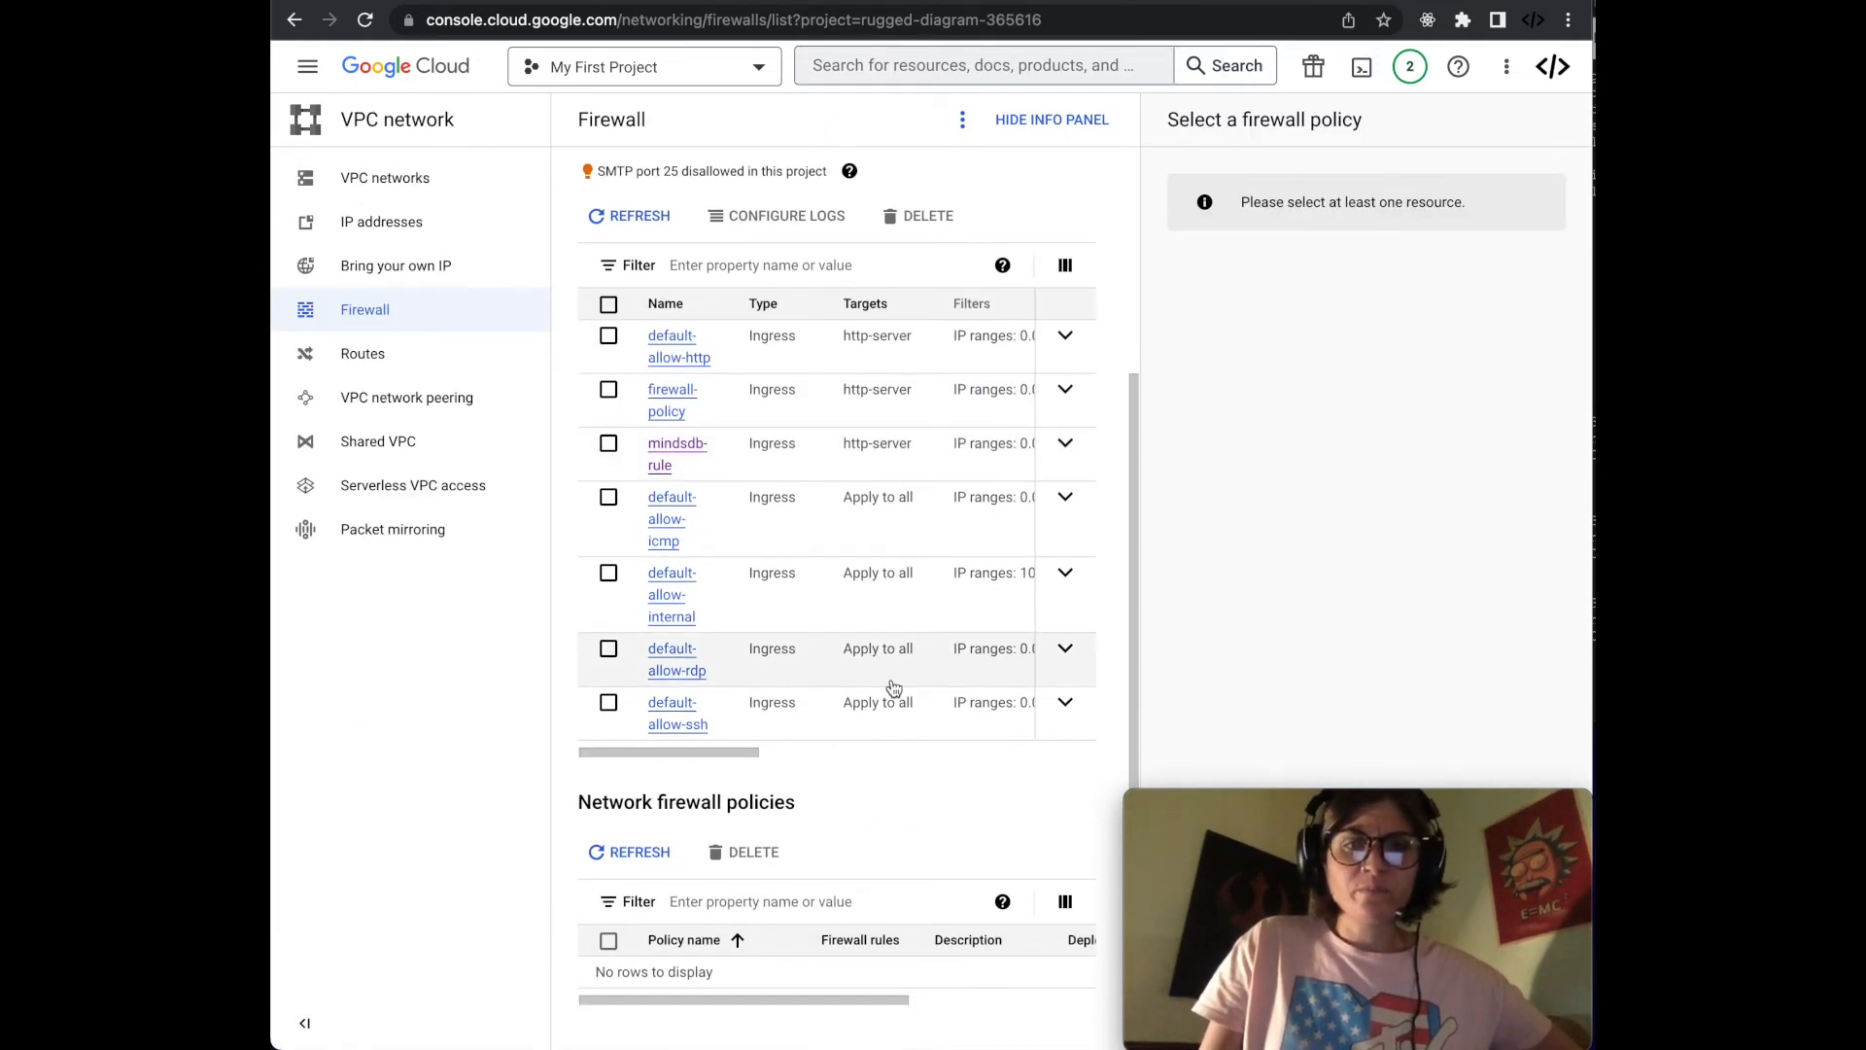
{"action": "scroll", "coordinate": [882, 687], "scroll_direction": "up", "scroll_amount": 3}
{"action": "left_click", "coordinate": [962, 120]}
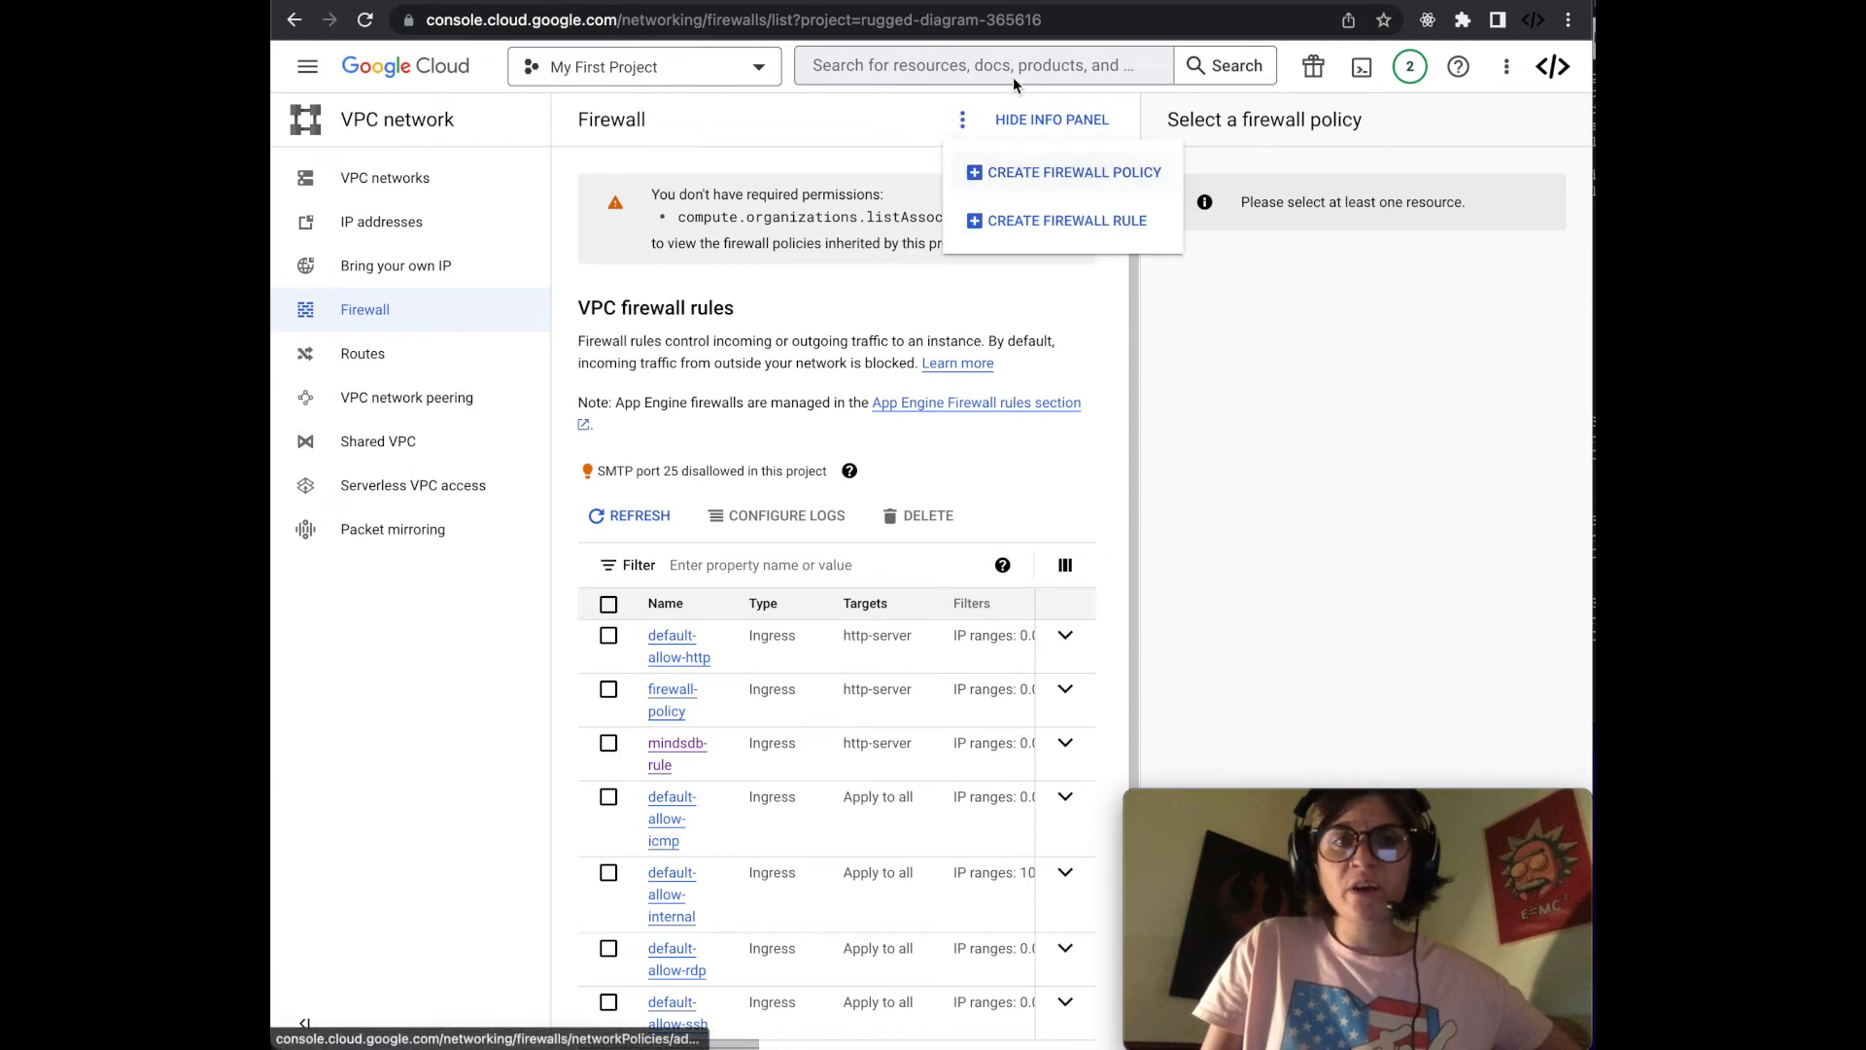
{"action": "left_click", "coordinate": [1070, 229]}
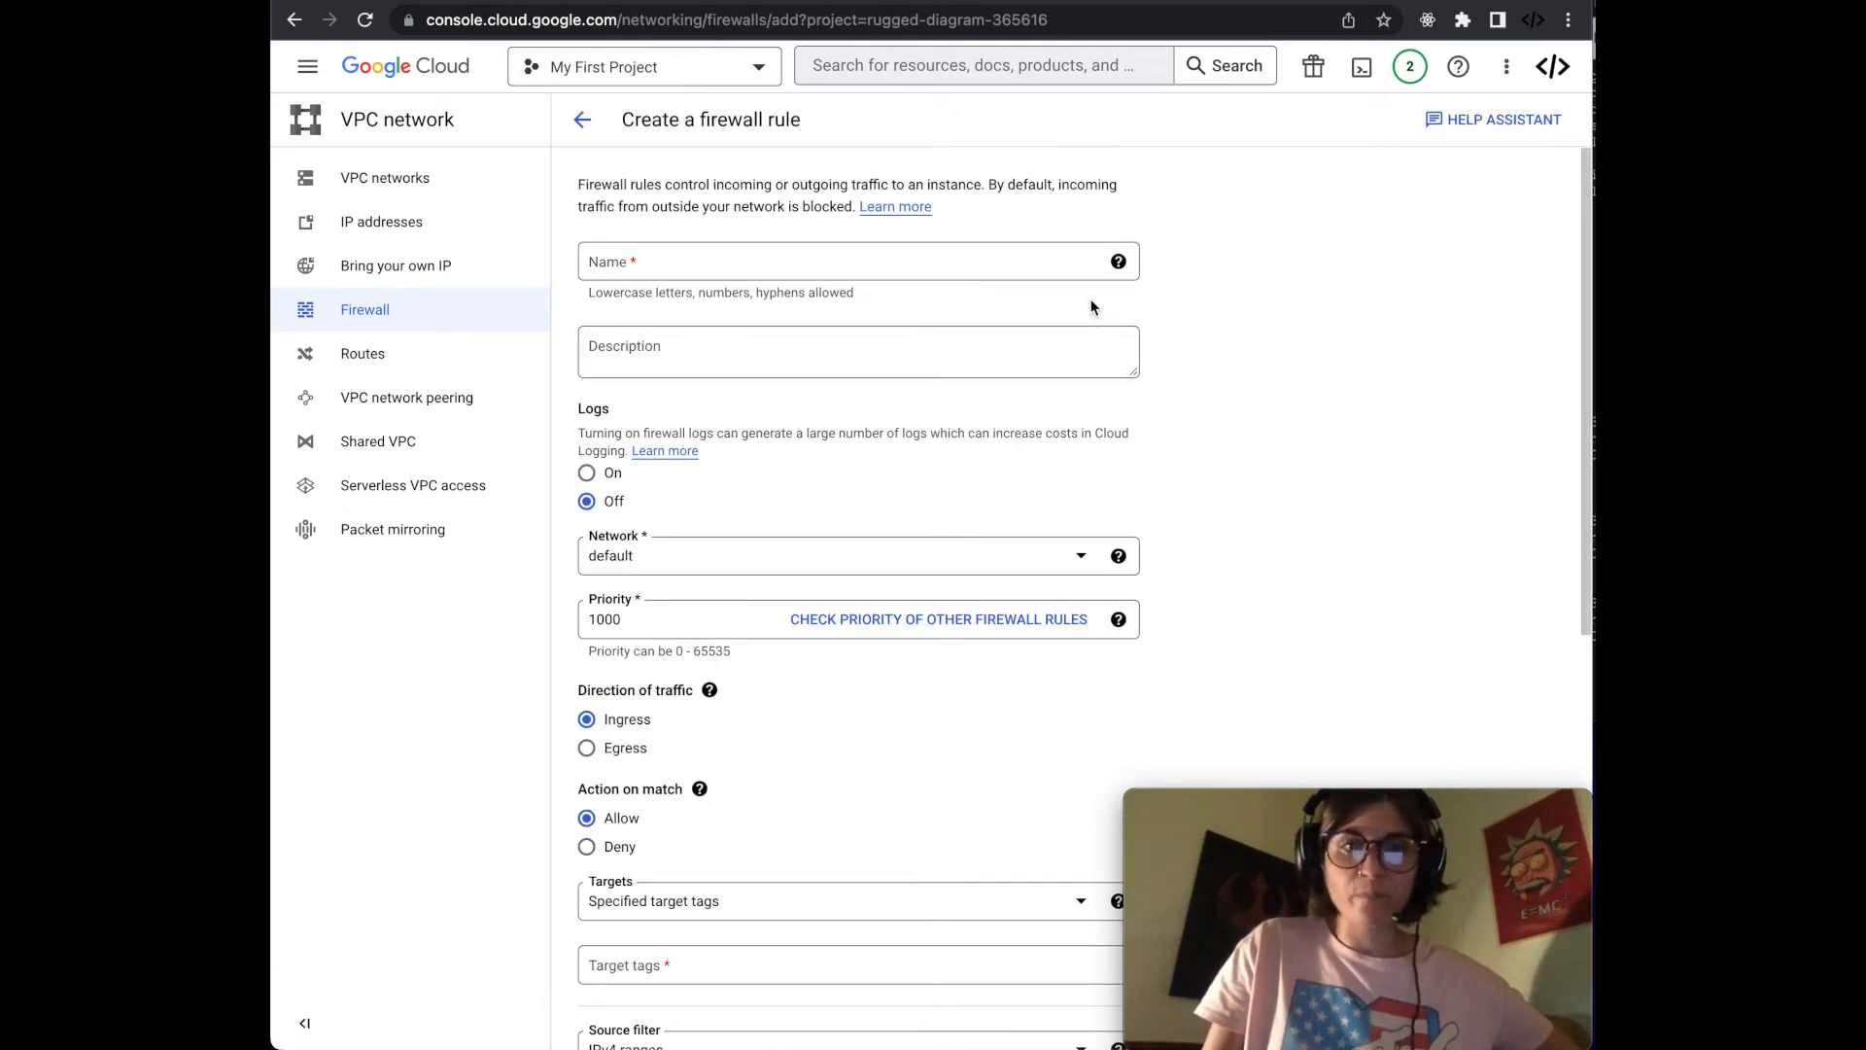
{"action": "left_click", "coordinate": [710, 689]}
{"action": "left_click", "coordinate": [738, 653]}
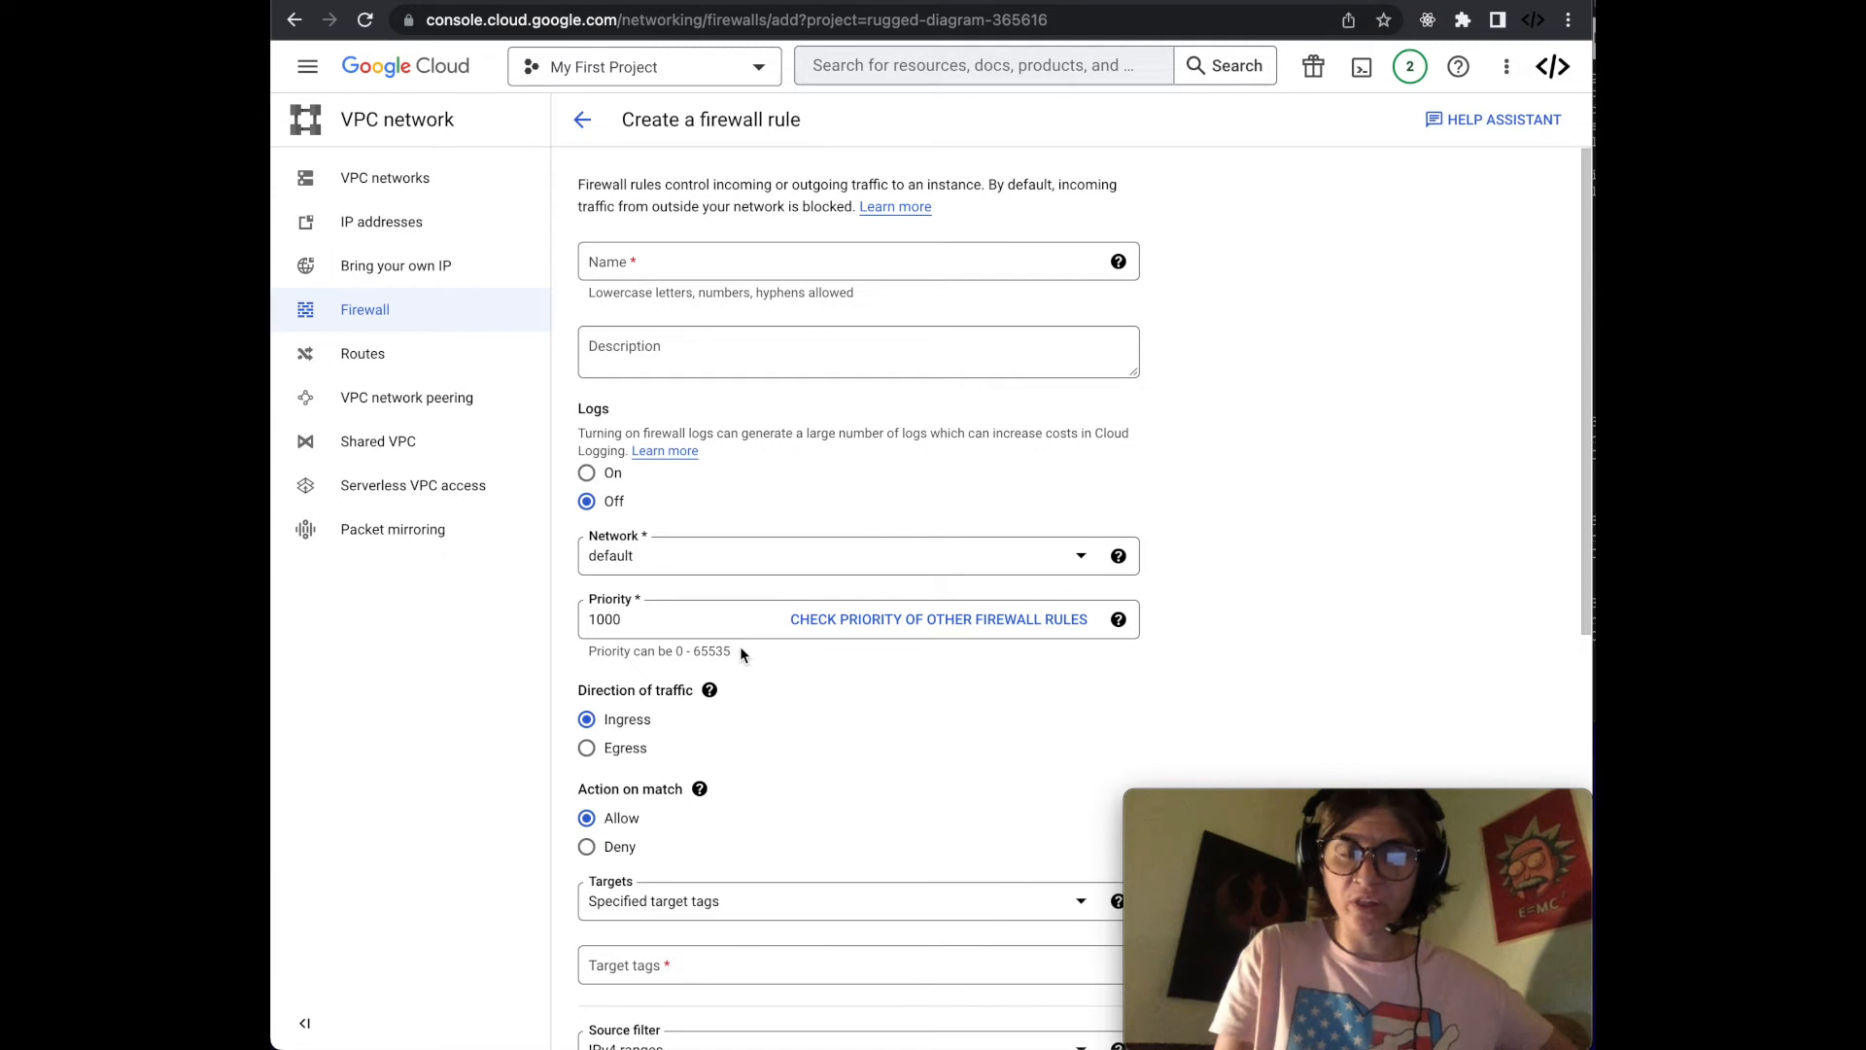
{"action": "left_click", "coordinate": [962, 256]}
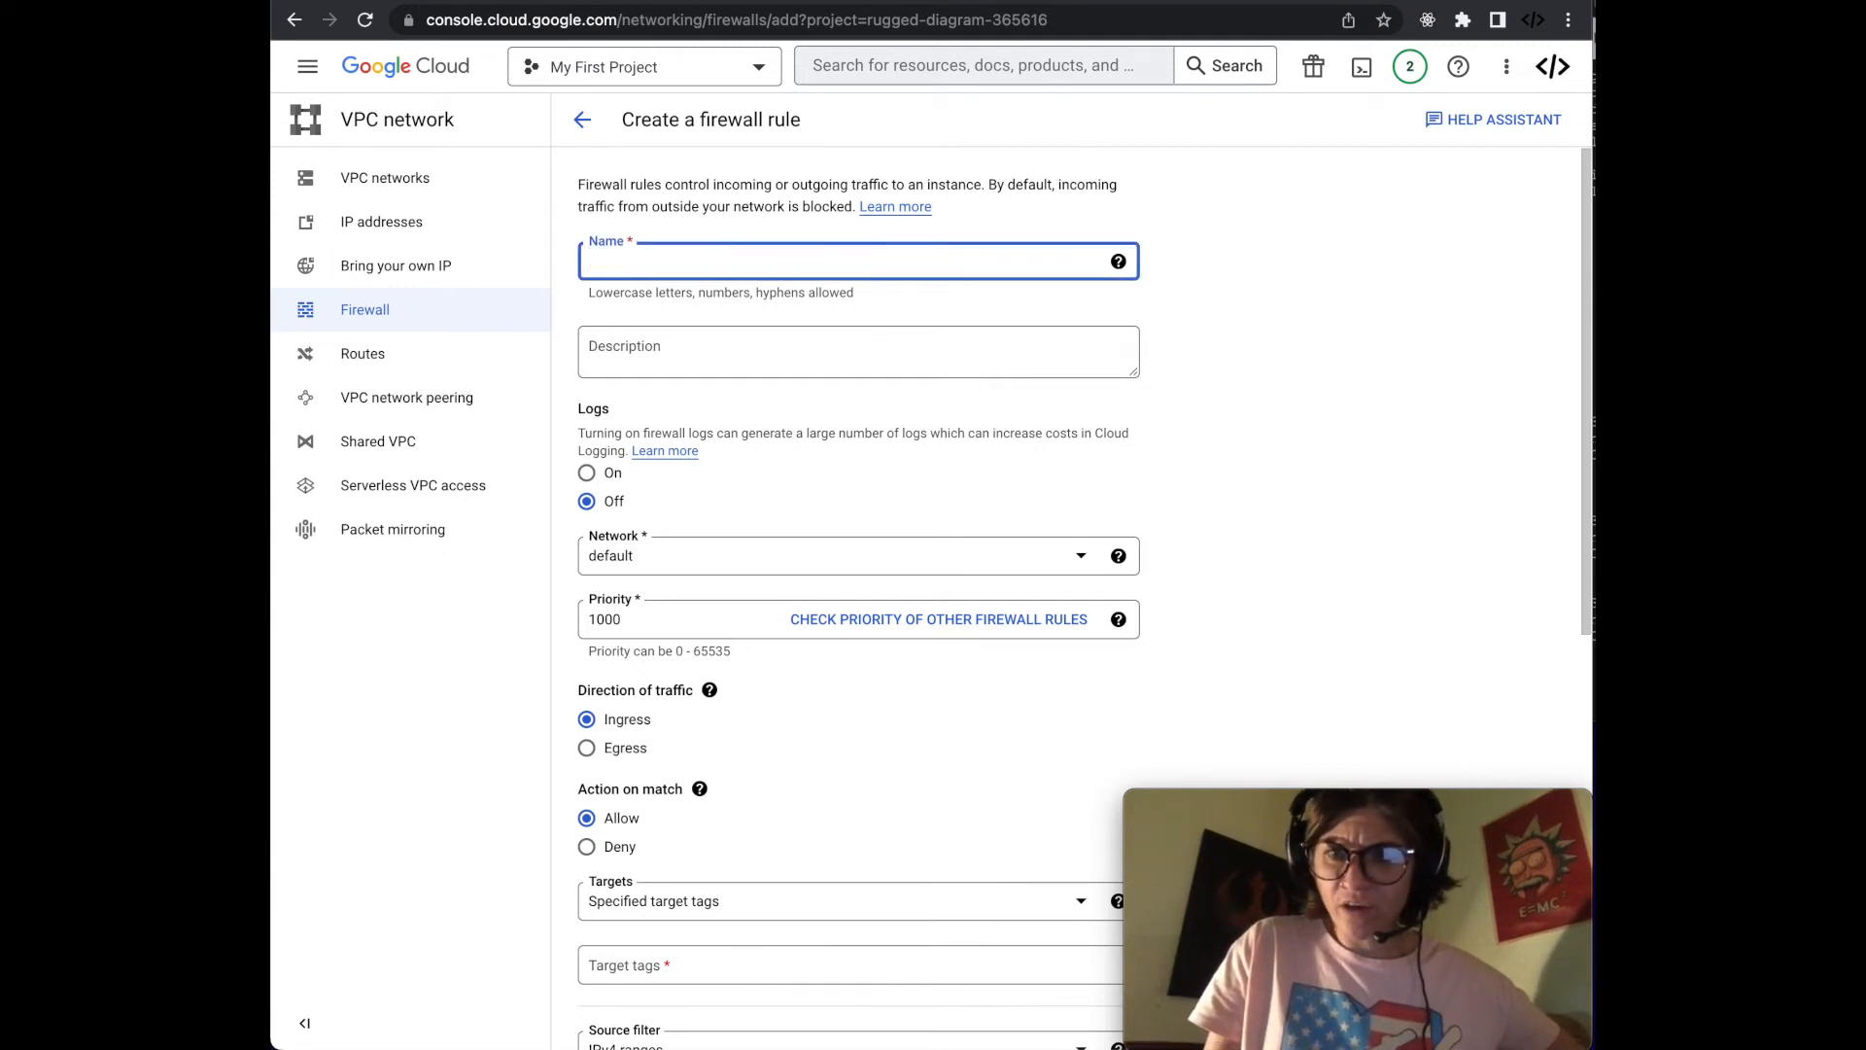
{"action": "key", "text": "super+Tab"}
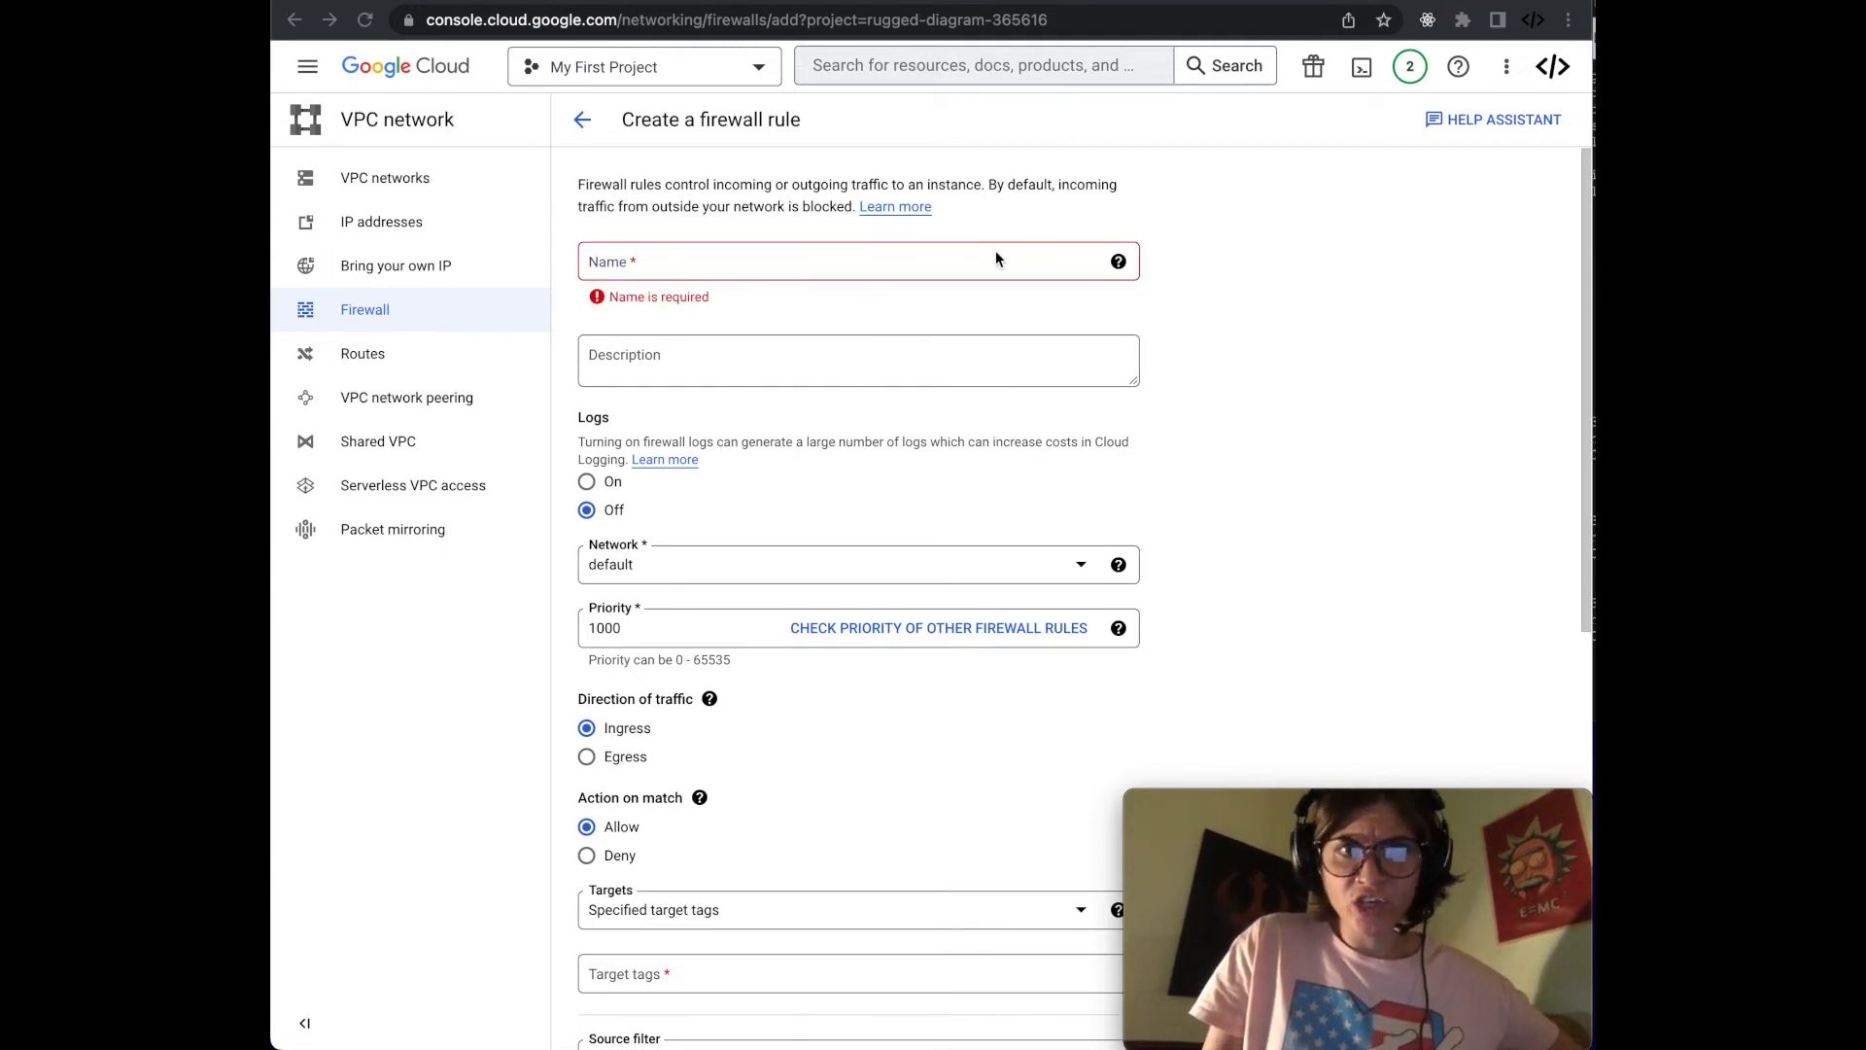
Step: Name the new firewall rule minds-db
{"action": "left_click", "coordinate": [997, 257]}
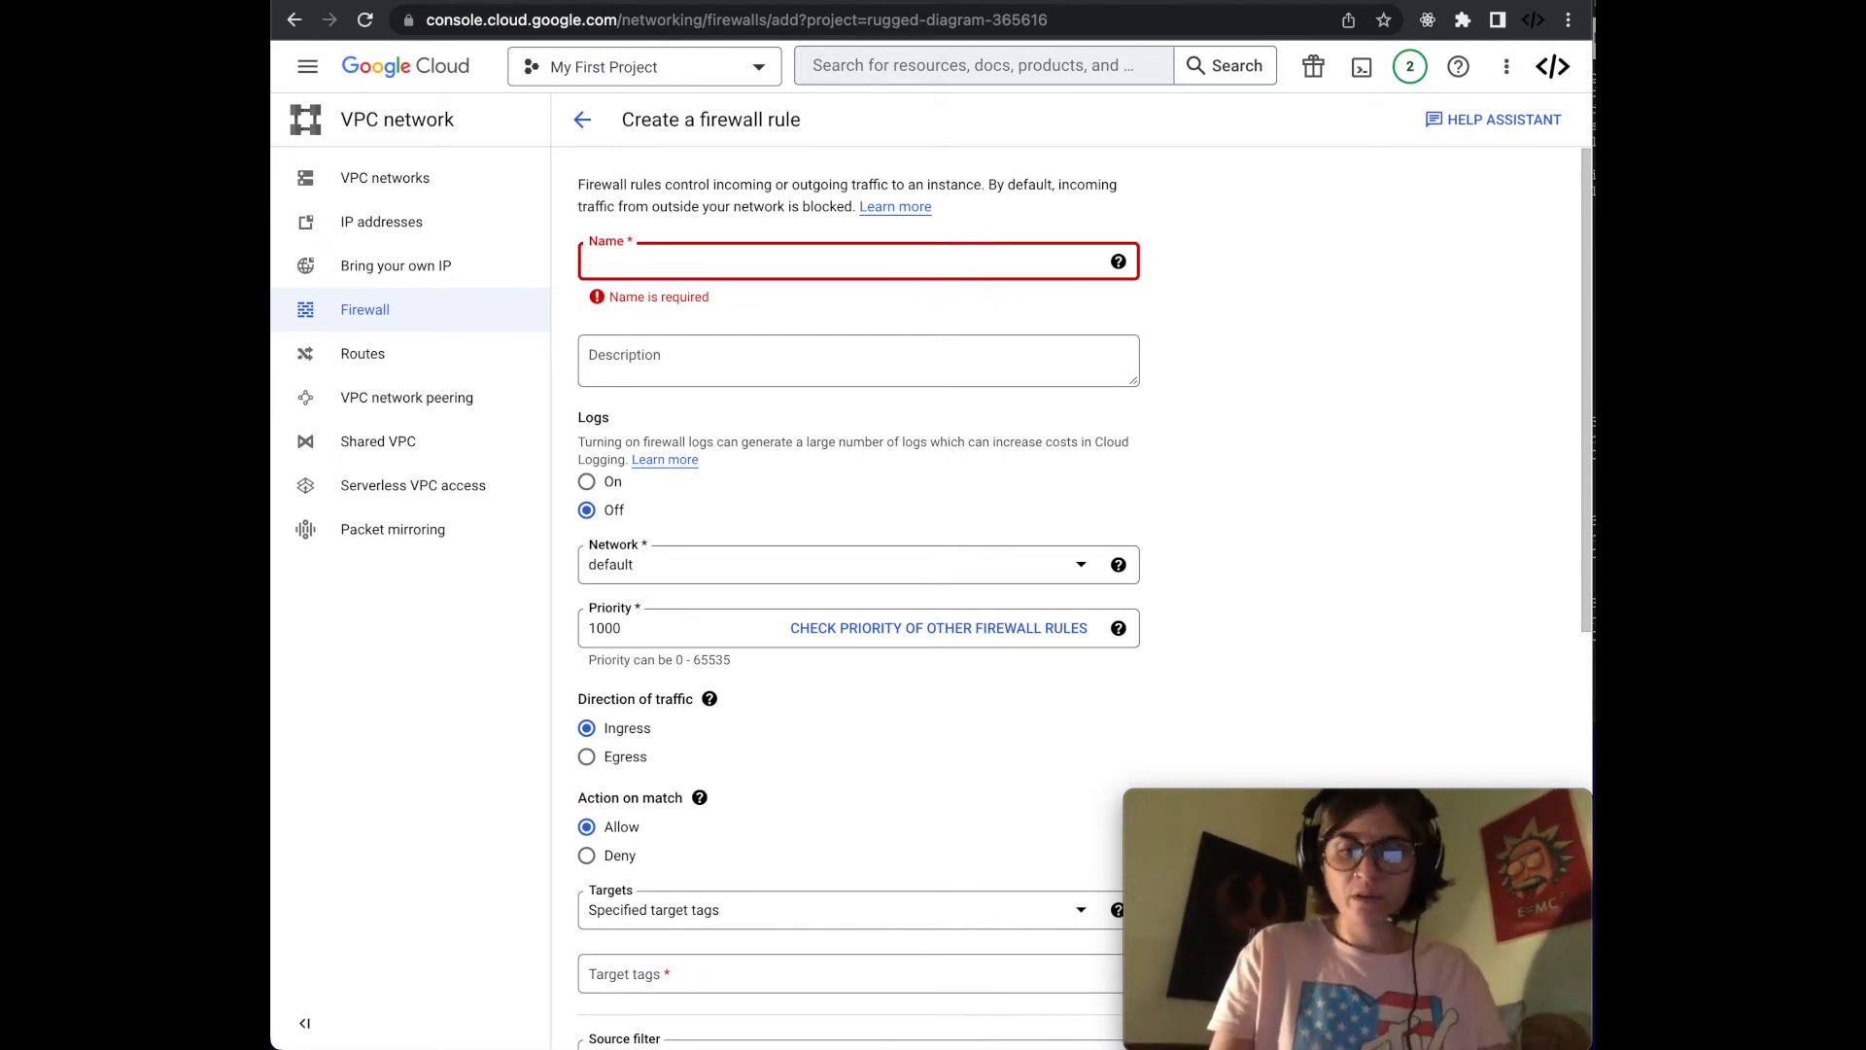
{"action": "type", "text": "minds-db"}
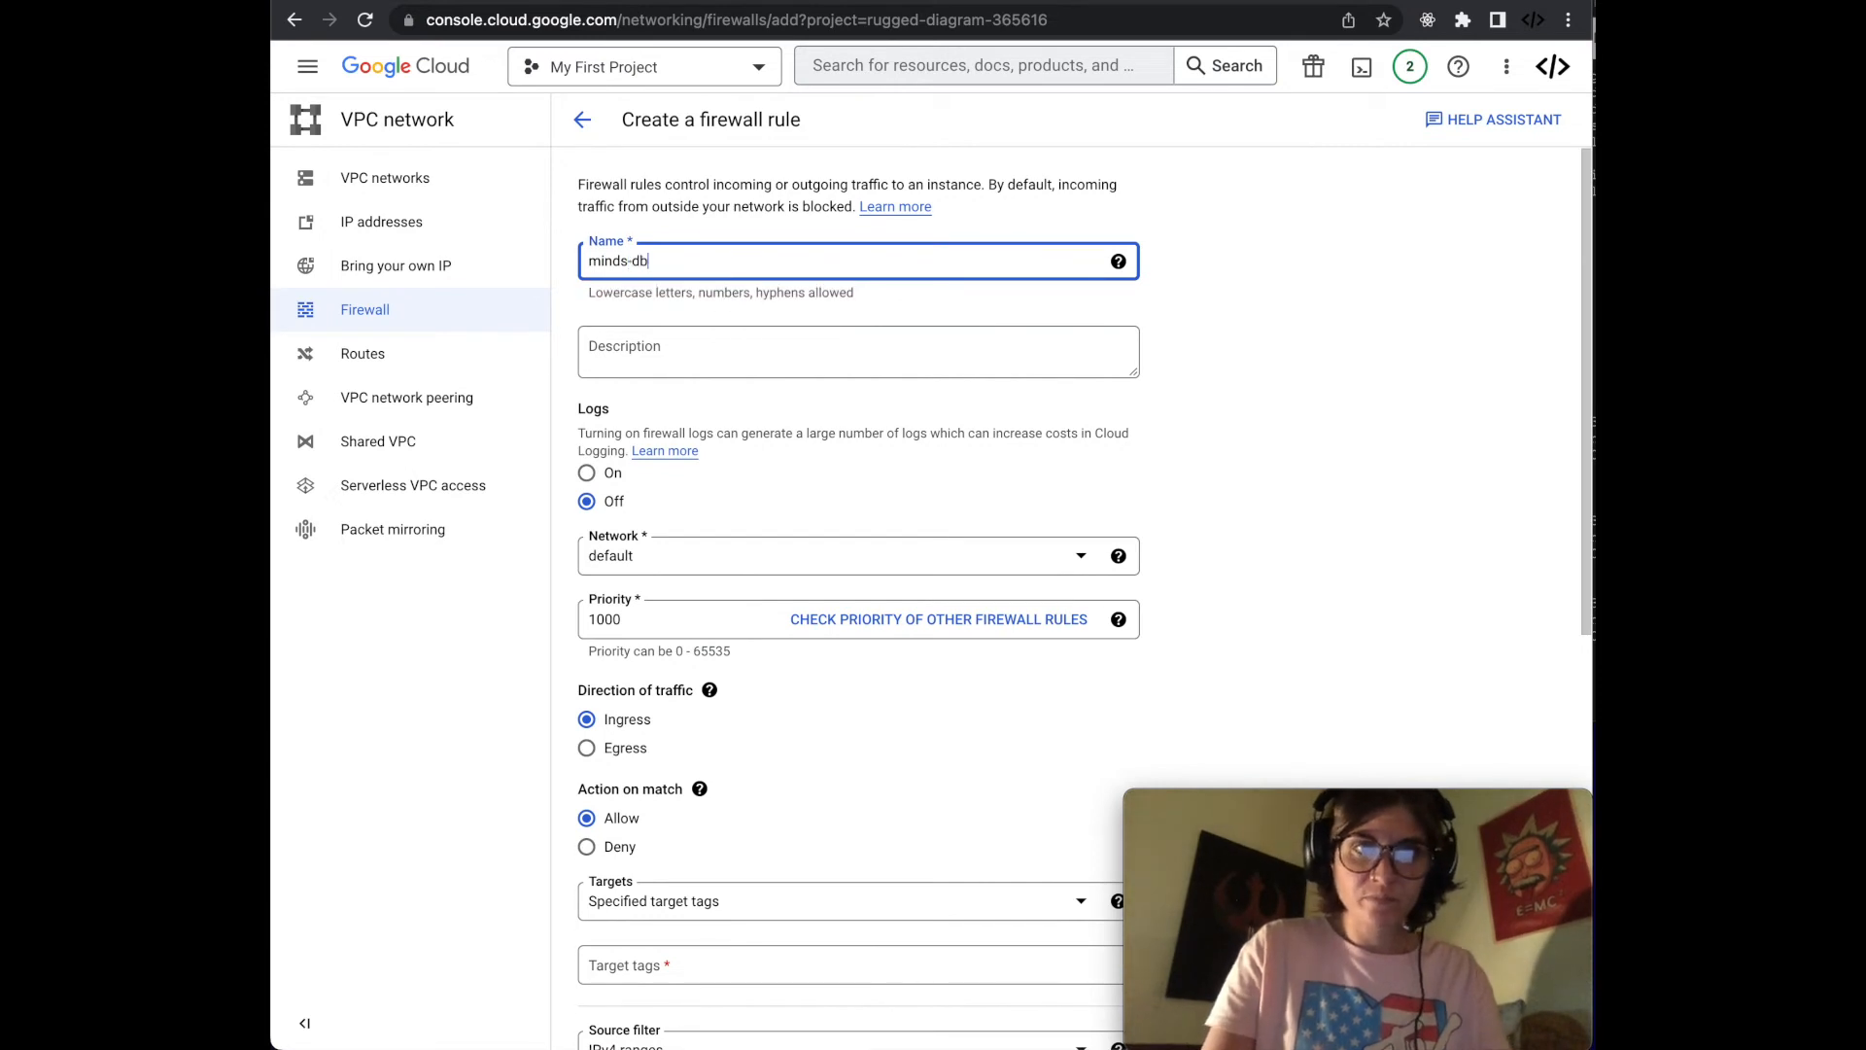
{"action": "left_click", "coordinate": [984, 330]}
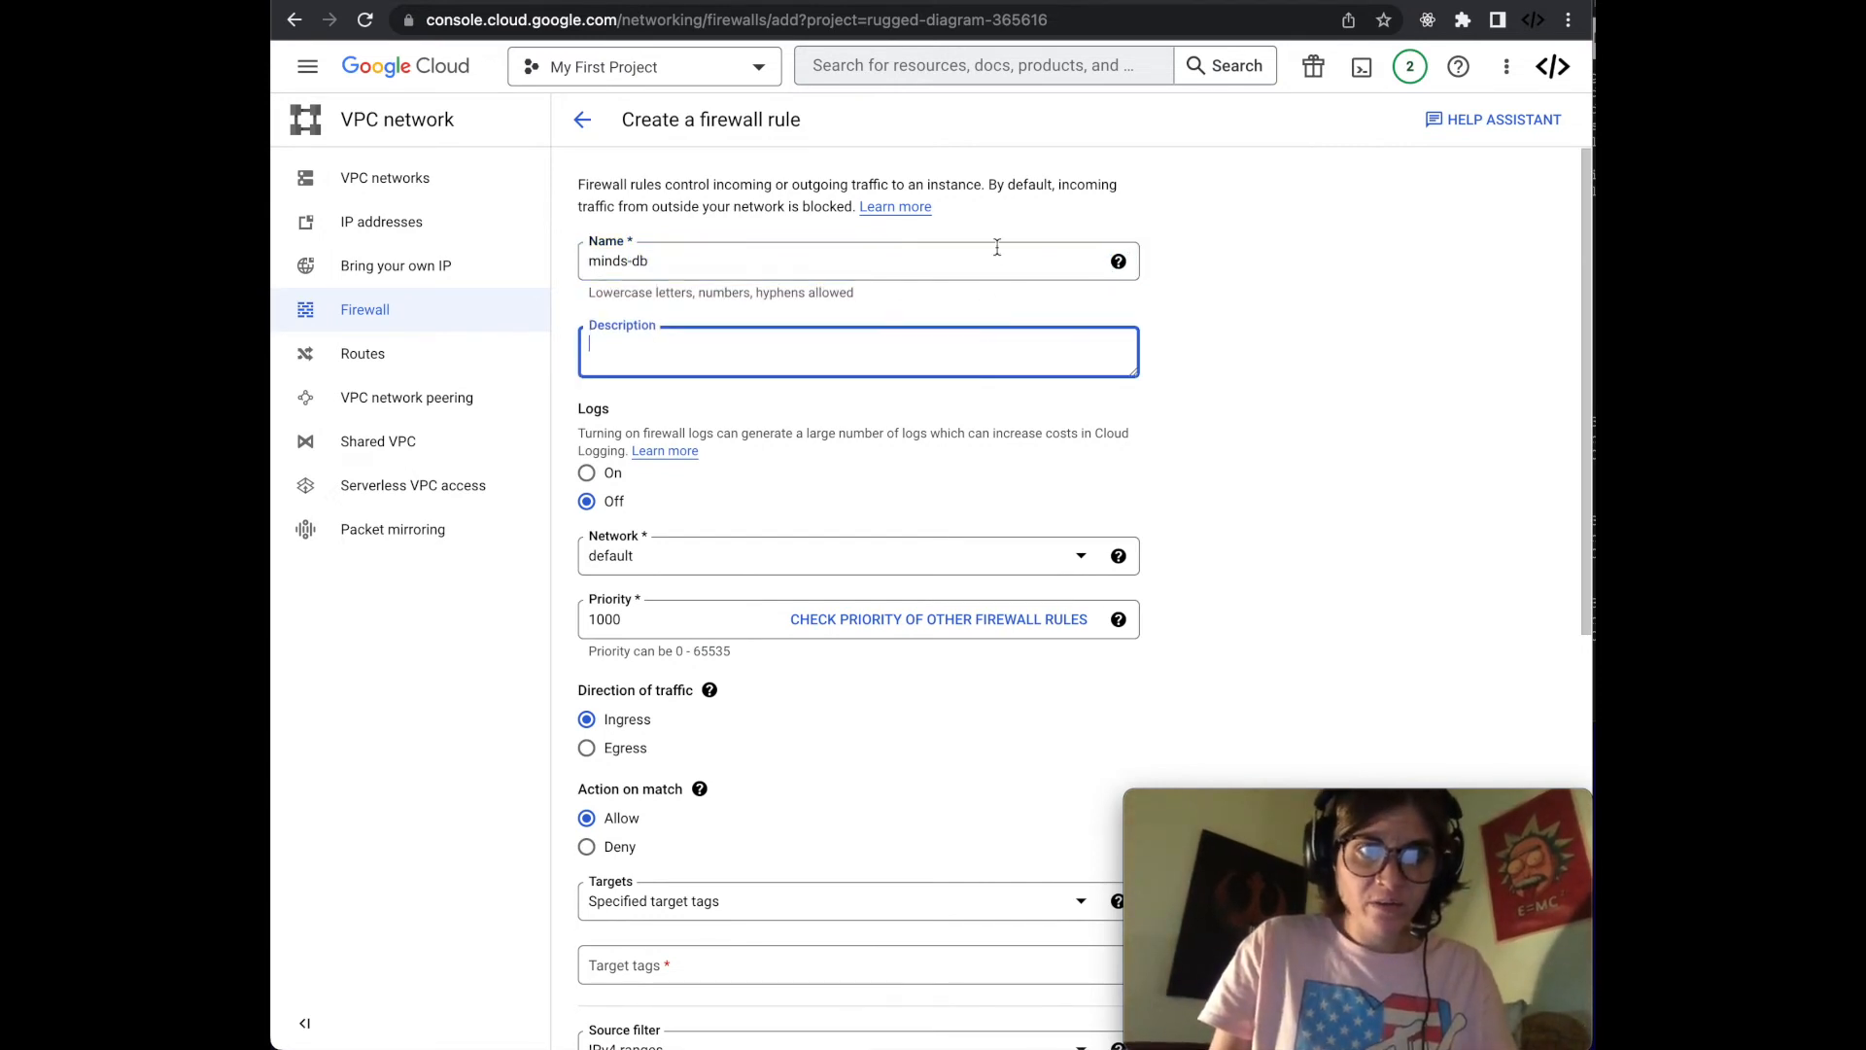
Step: Add http-server as the target tag of the firewall rule
{"action": "scroll", "coordinate": [1006, 510], "scroll_direction": "down", "scroll_amount": 1}
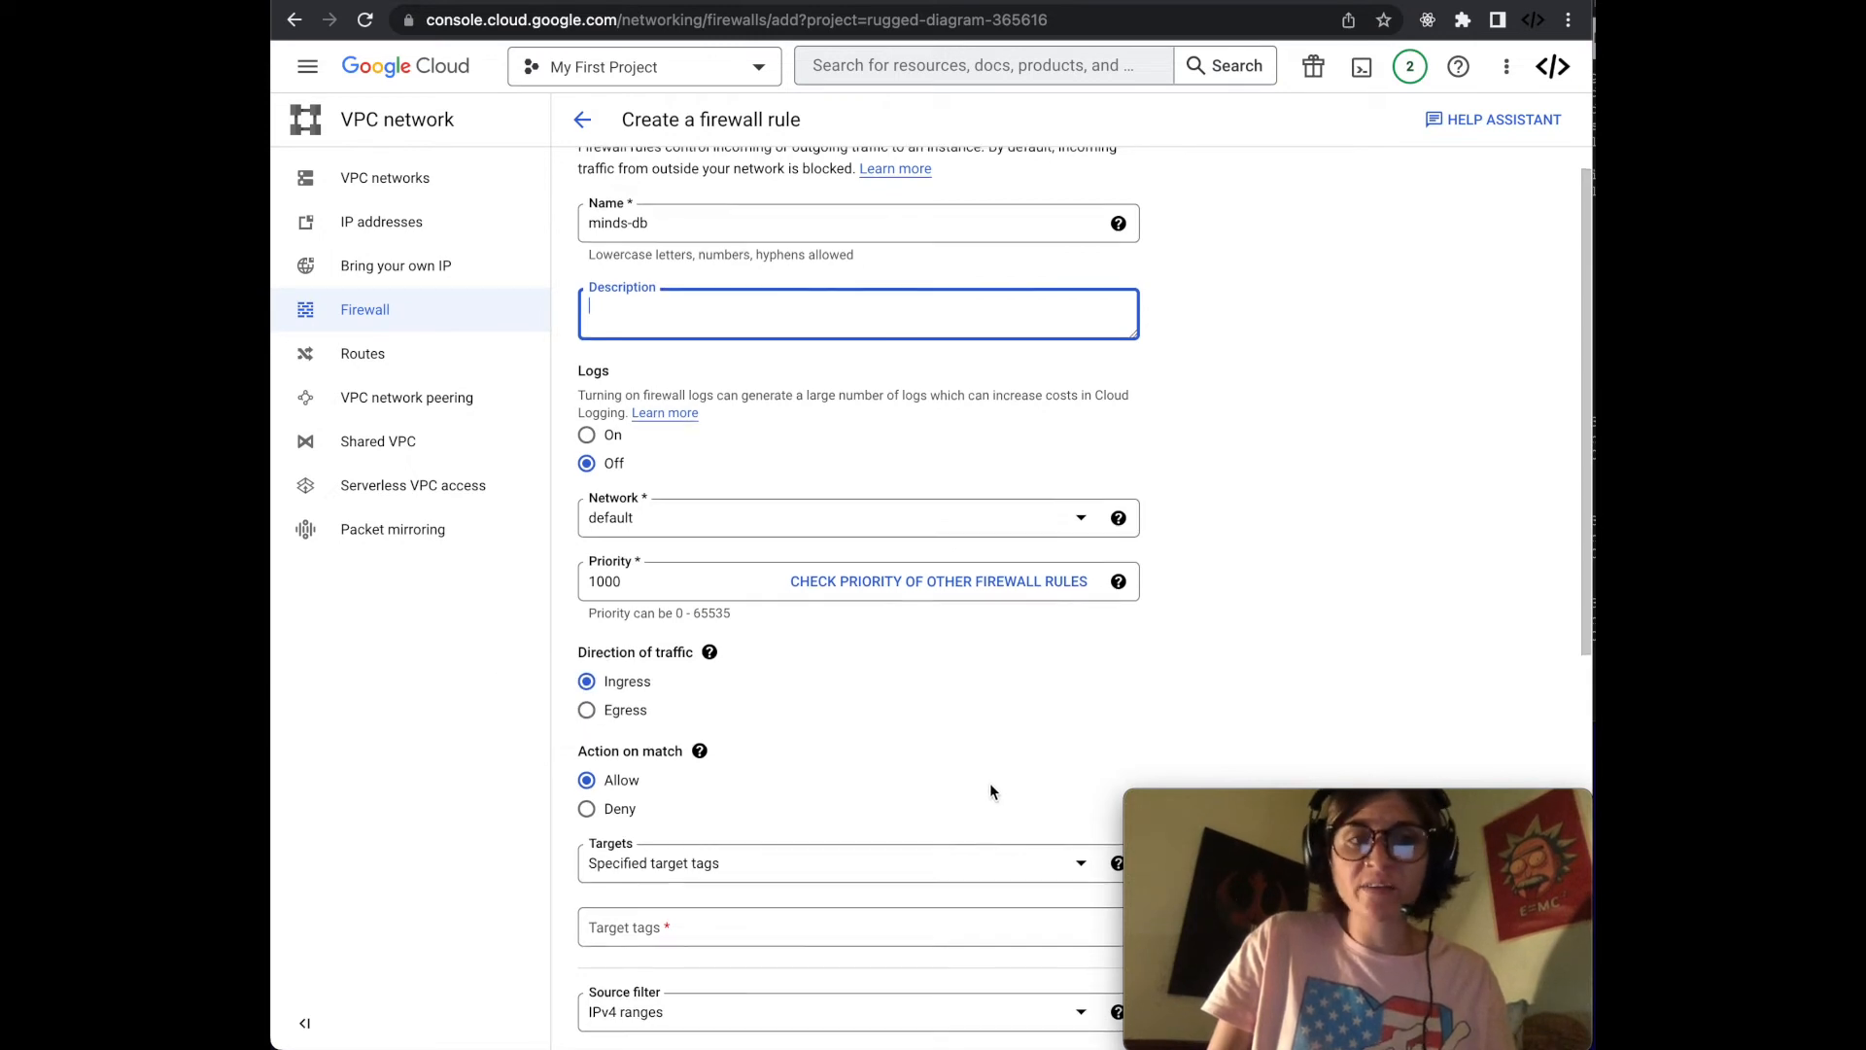
{"action": "scroll", "coordinate": [989, 783], "scroll_direction": "down", "scroll_amount": 3}
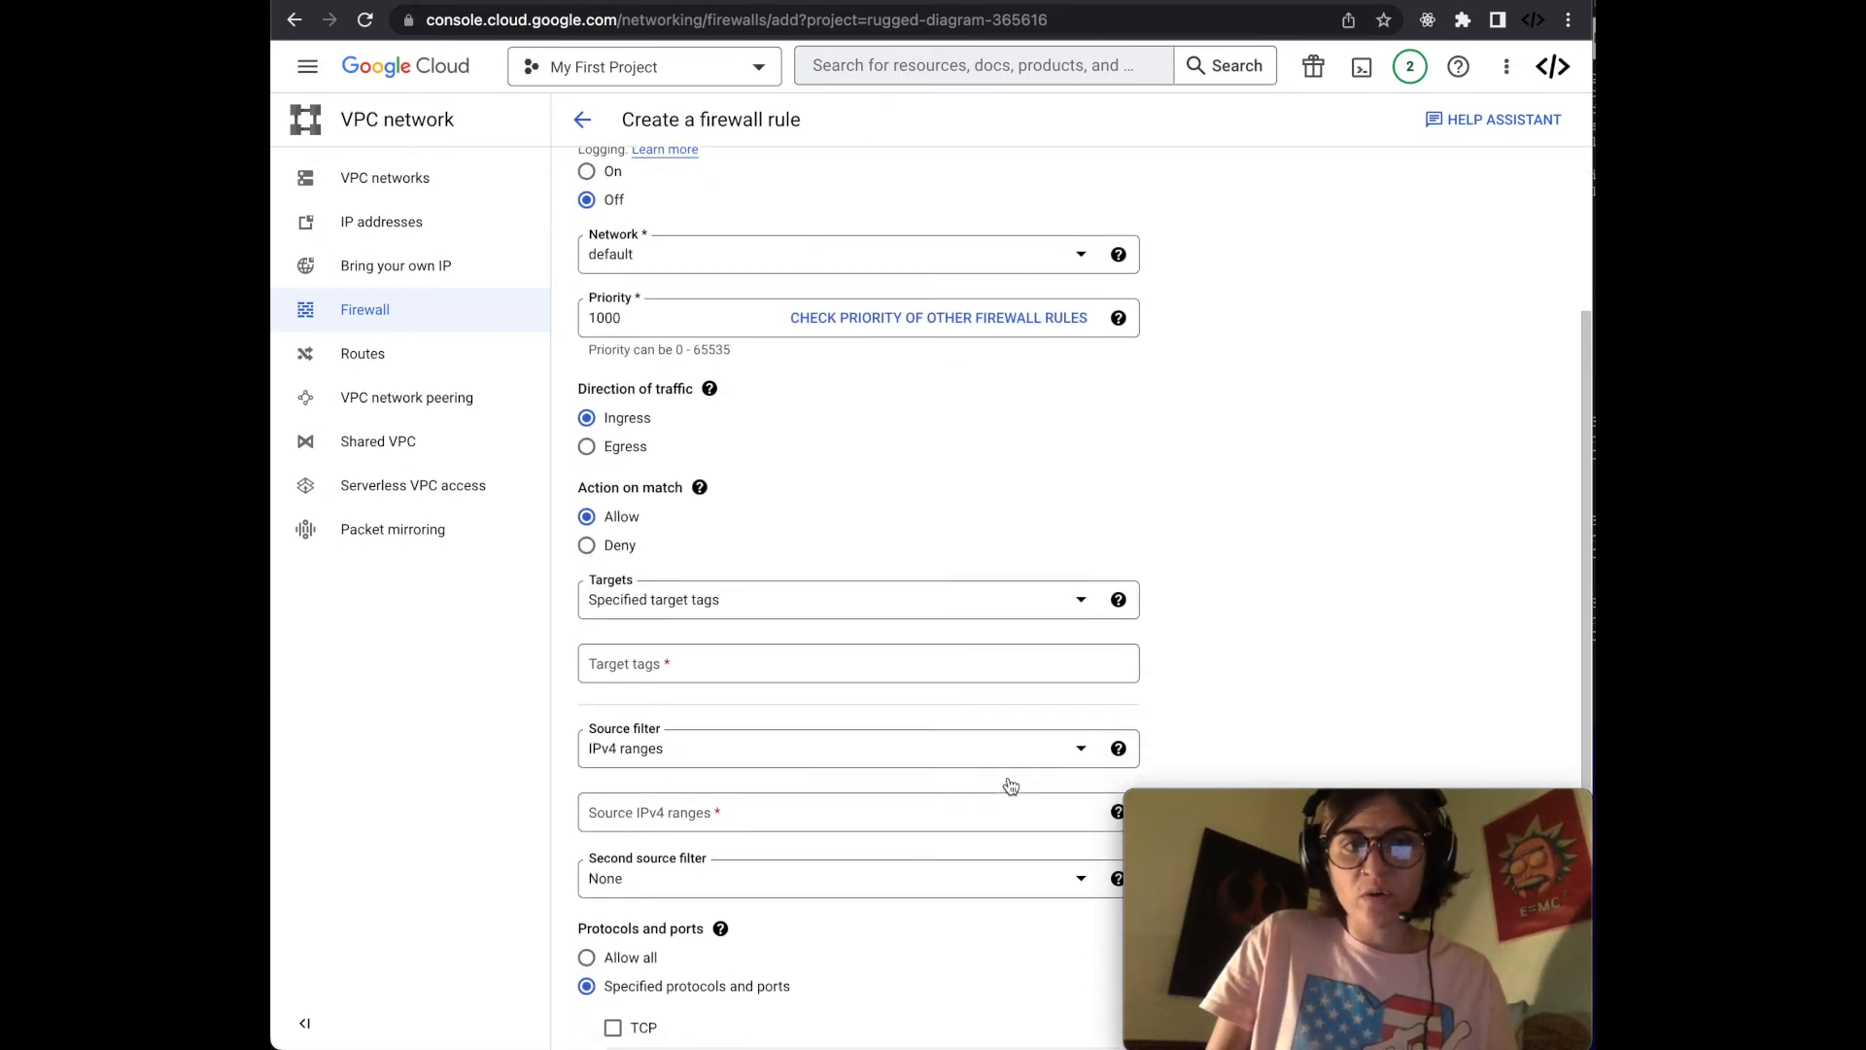
{"action": "scroll", "coordinate": [1011, 785], "scroll_direction": "down", "scroll_amount": 2}
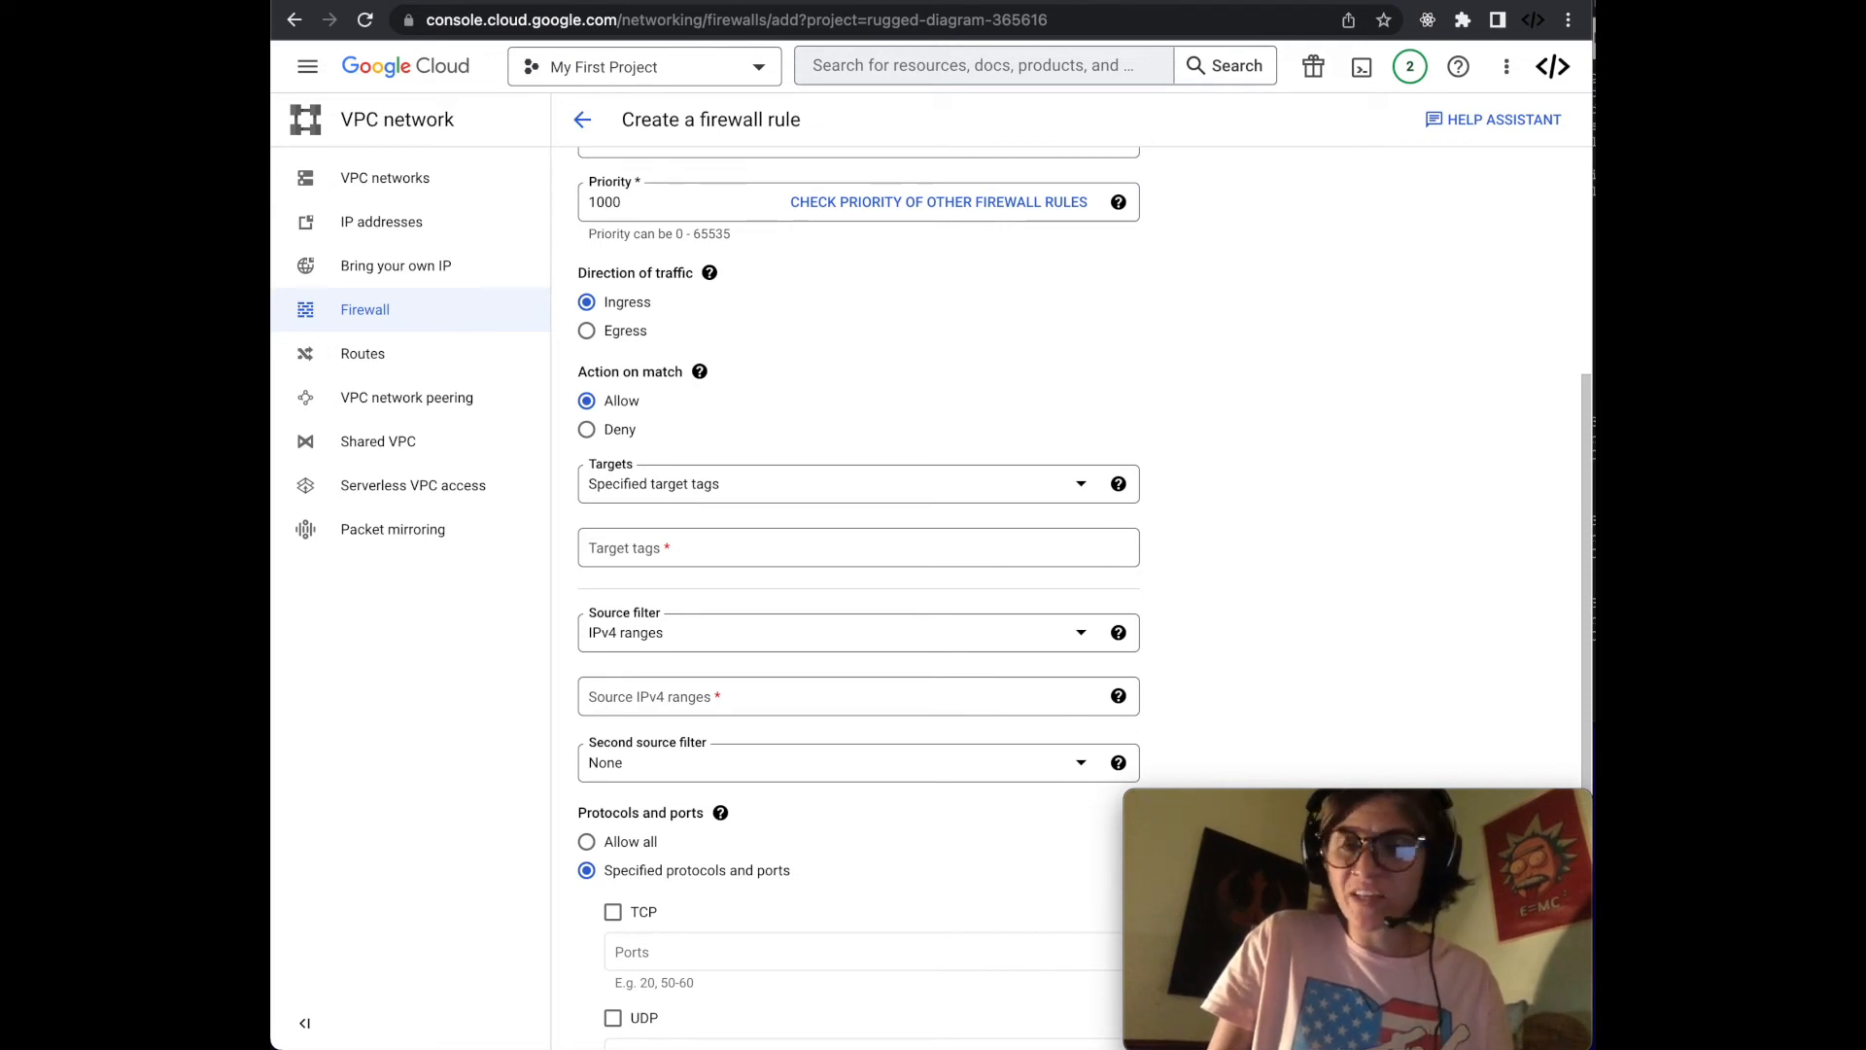
{"action": "left_click", "coordinate": [834, 546]}
{"action": "type", "text": "h"}
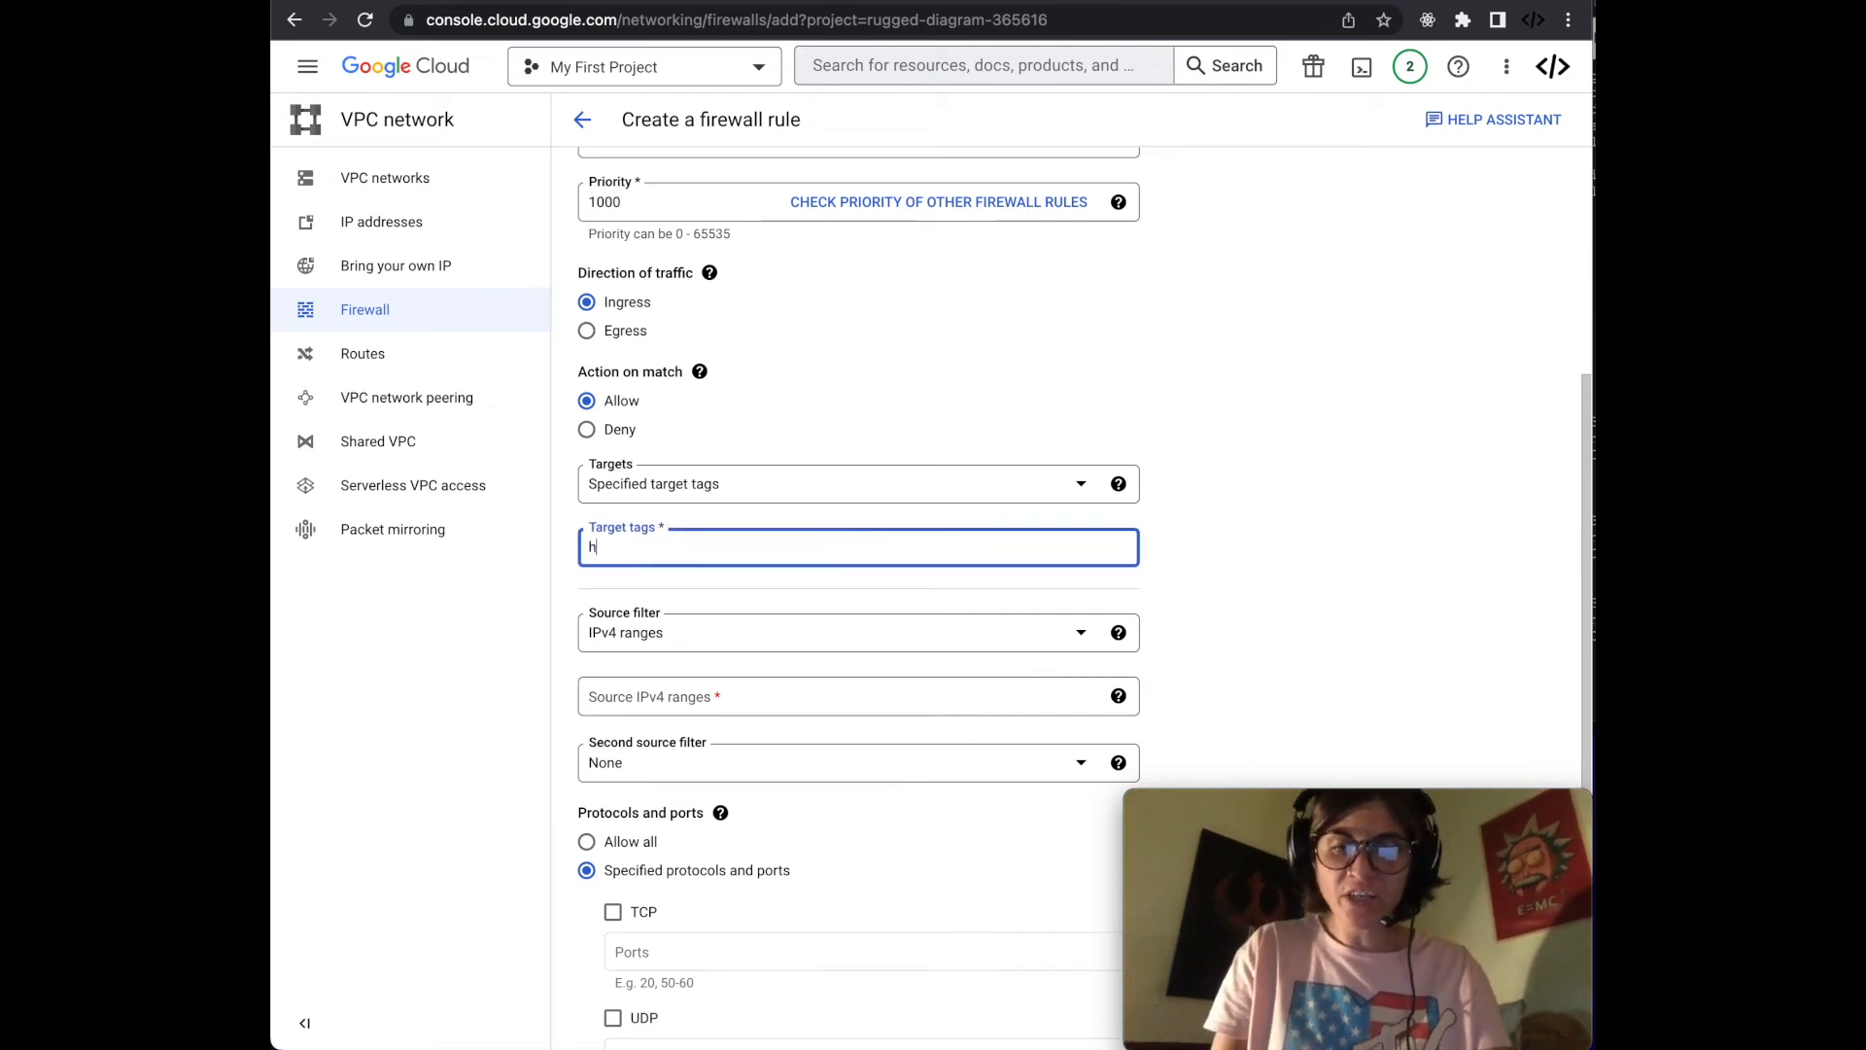
{"action": "type", "text": "ttp-server"}
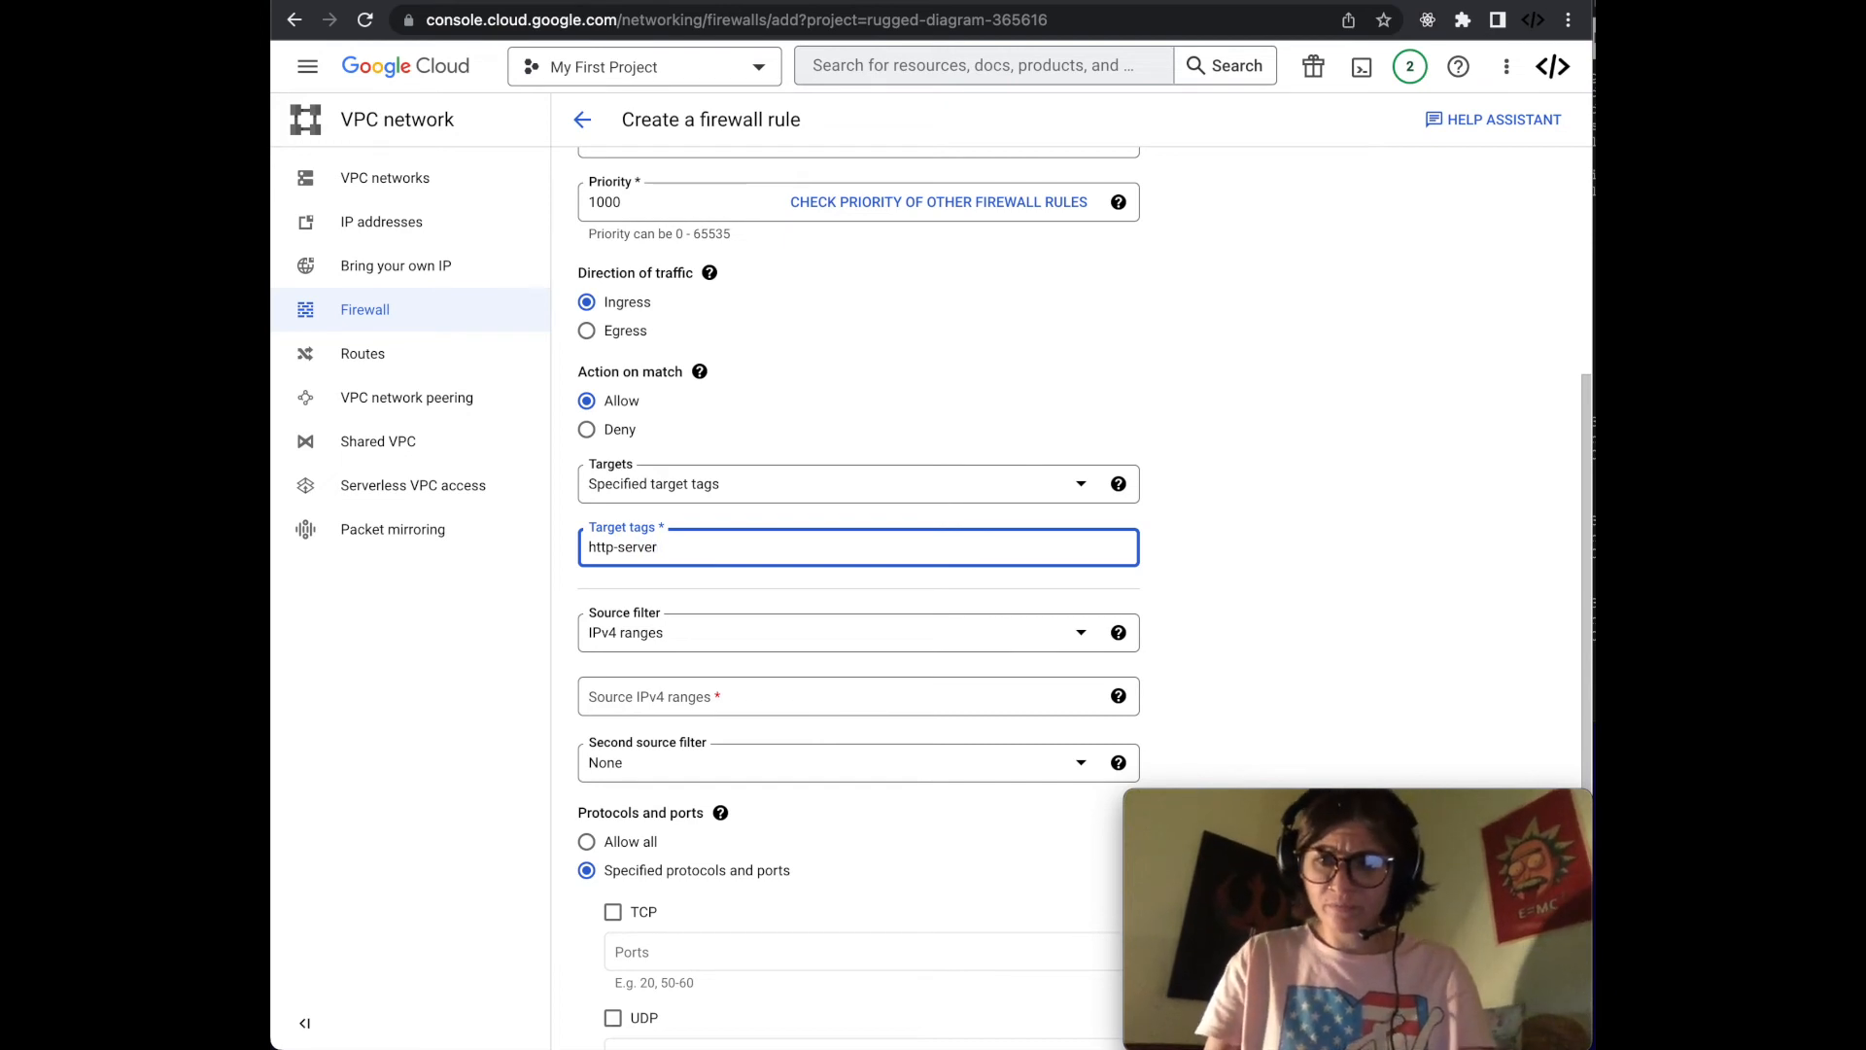
{"action": "key", "text": "Tab"}
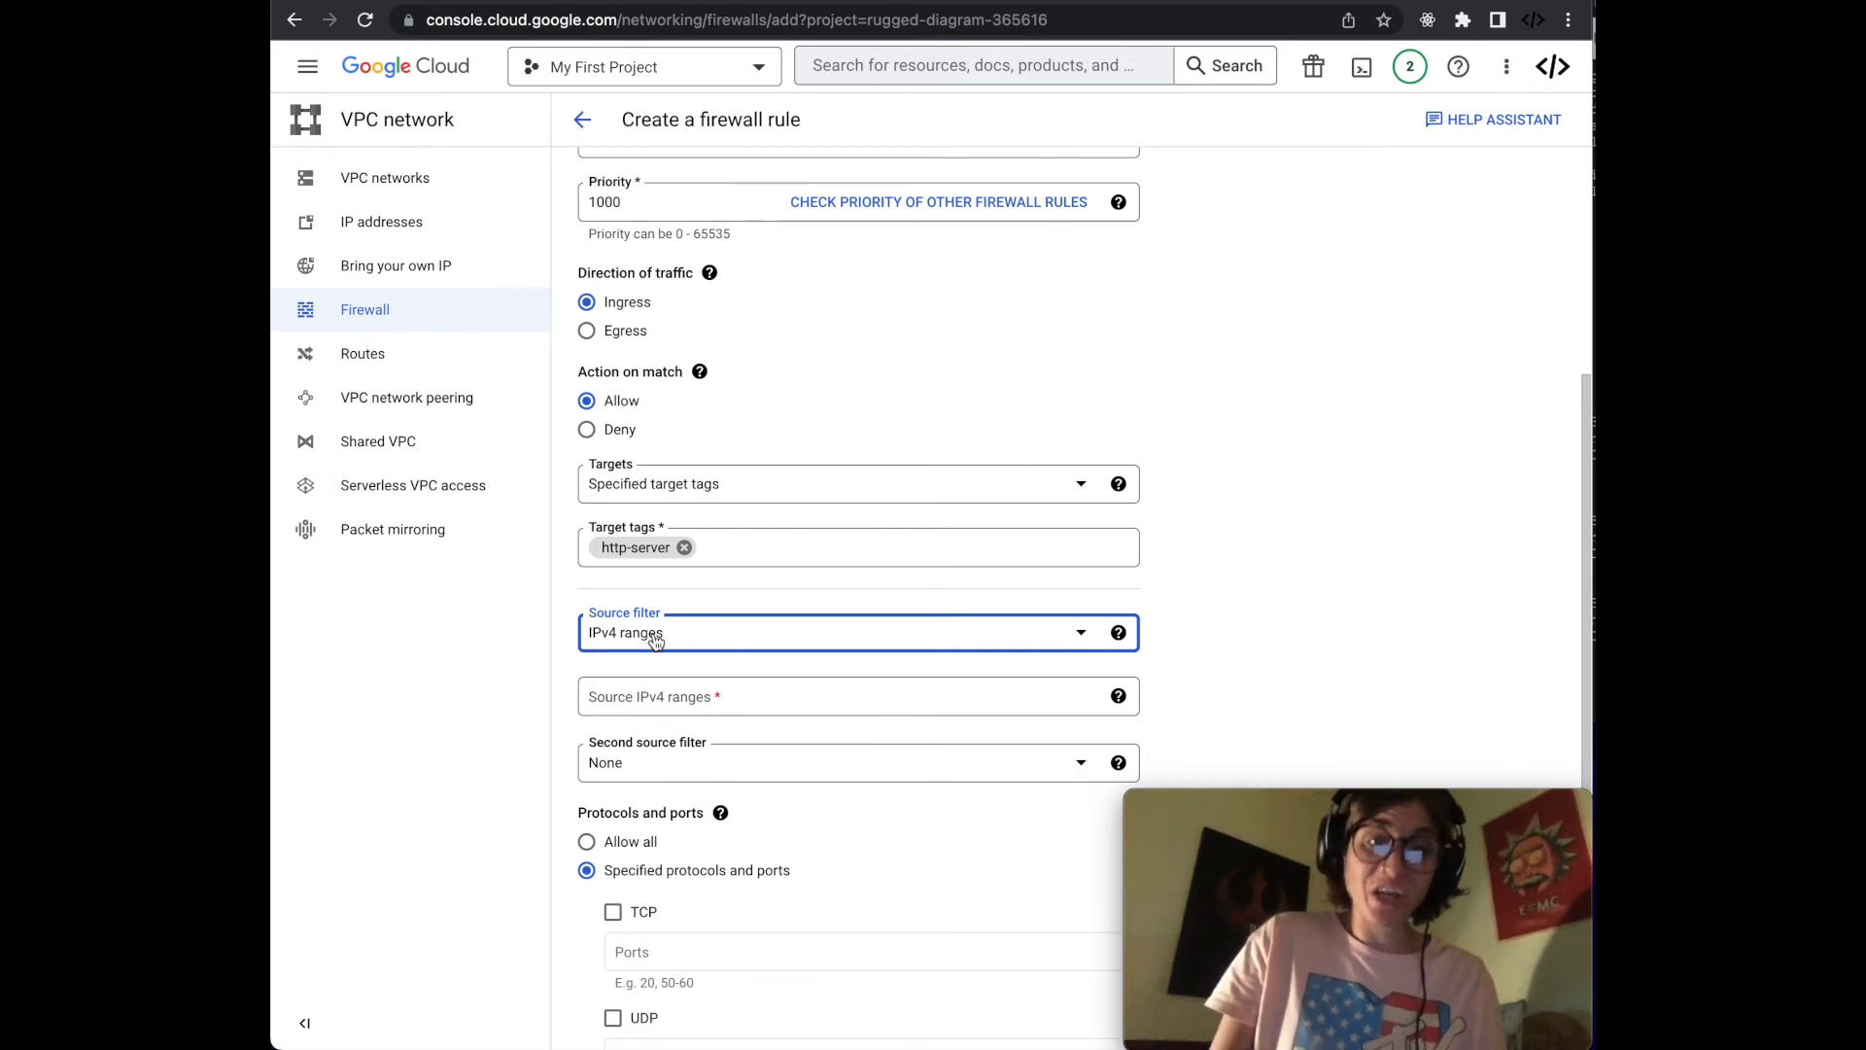
Step: Set the rule's source IPv4 range to 0.0.0.0/0
{"action": "left_click", "coordinate": [721, 696]}
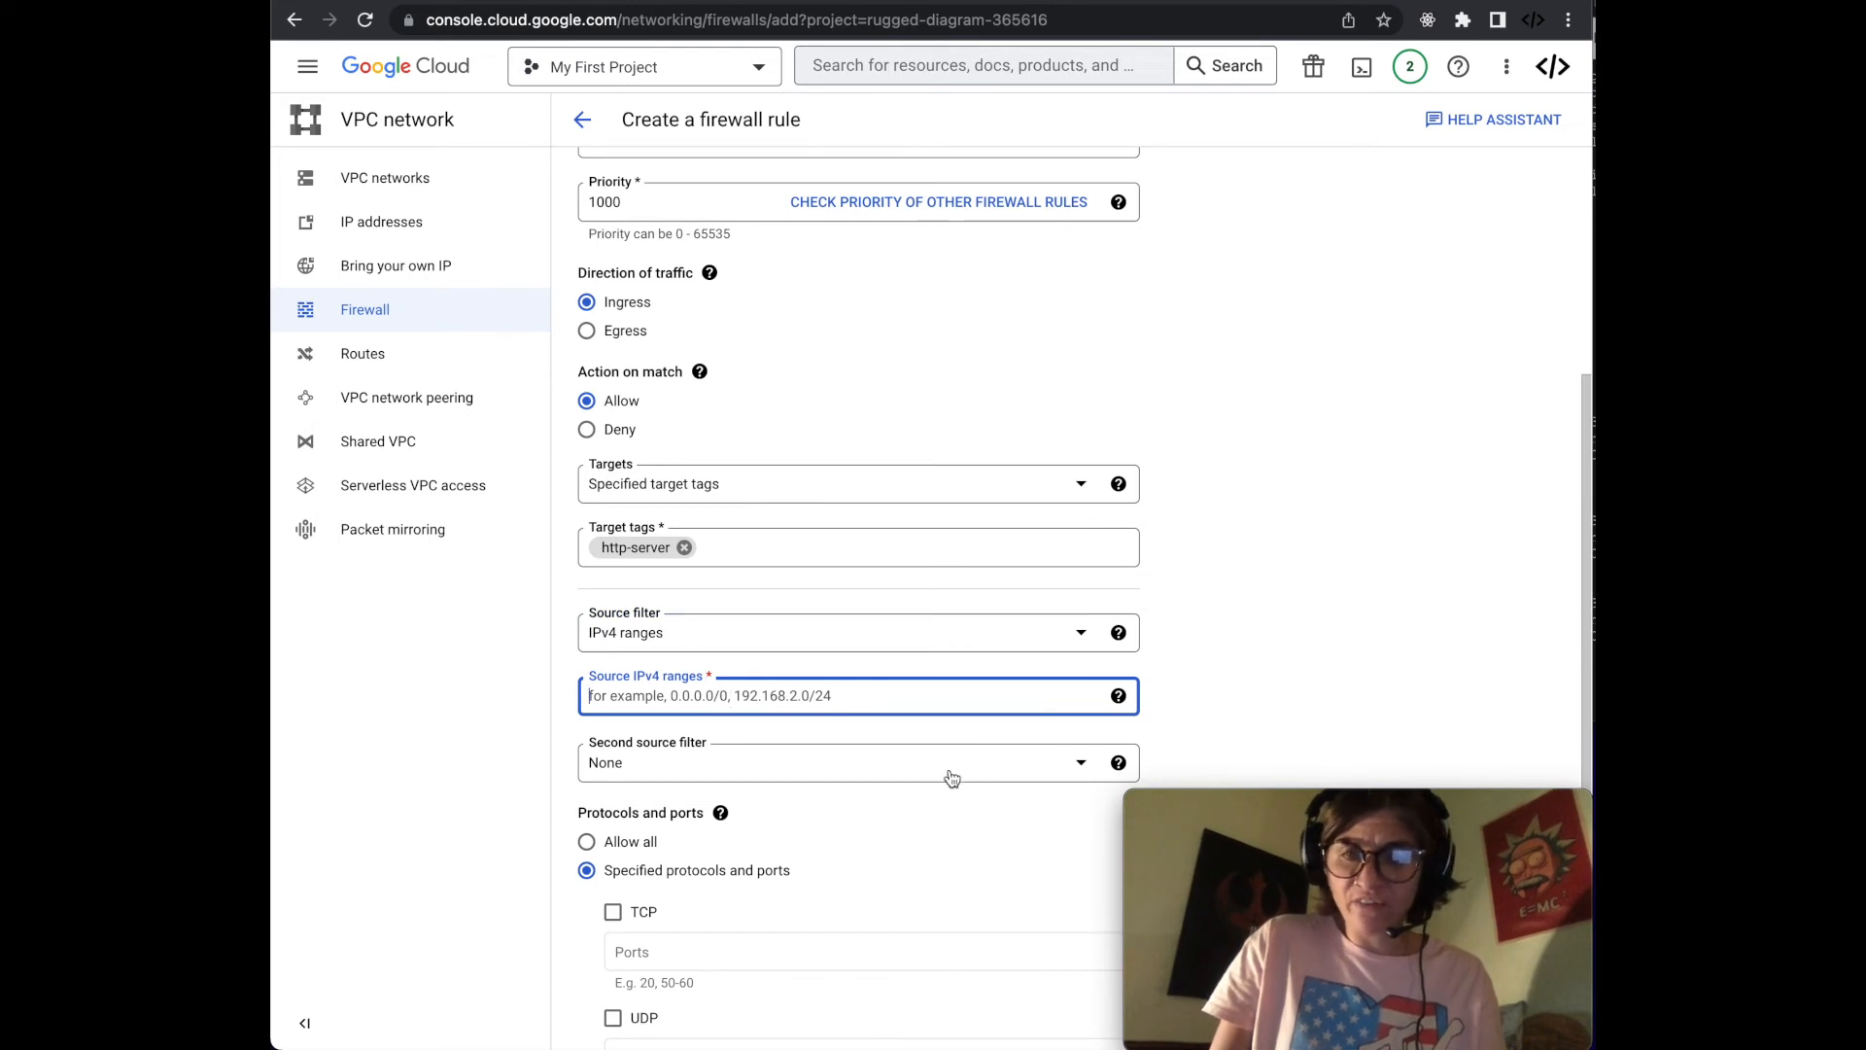
{"action": "type", "text": "0.0.0.0/0"}
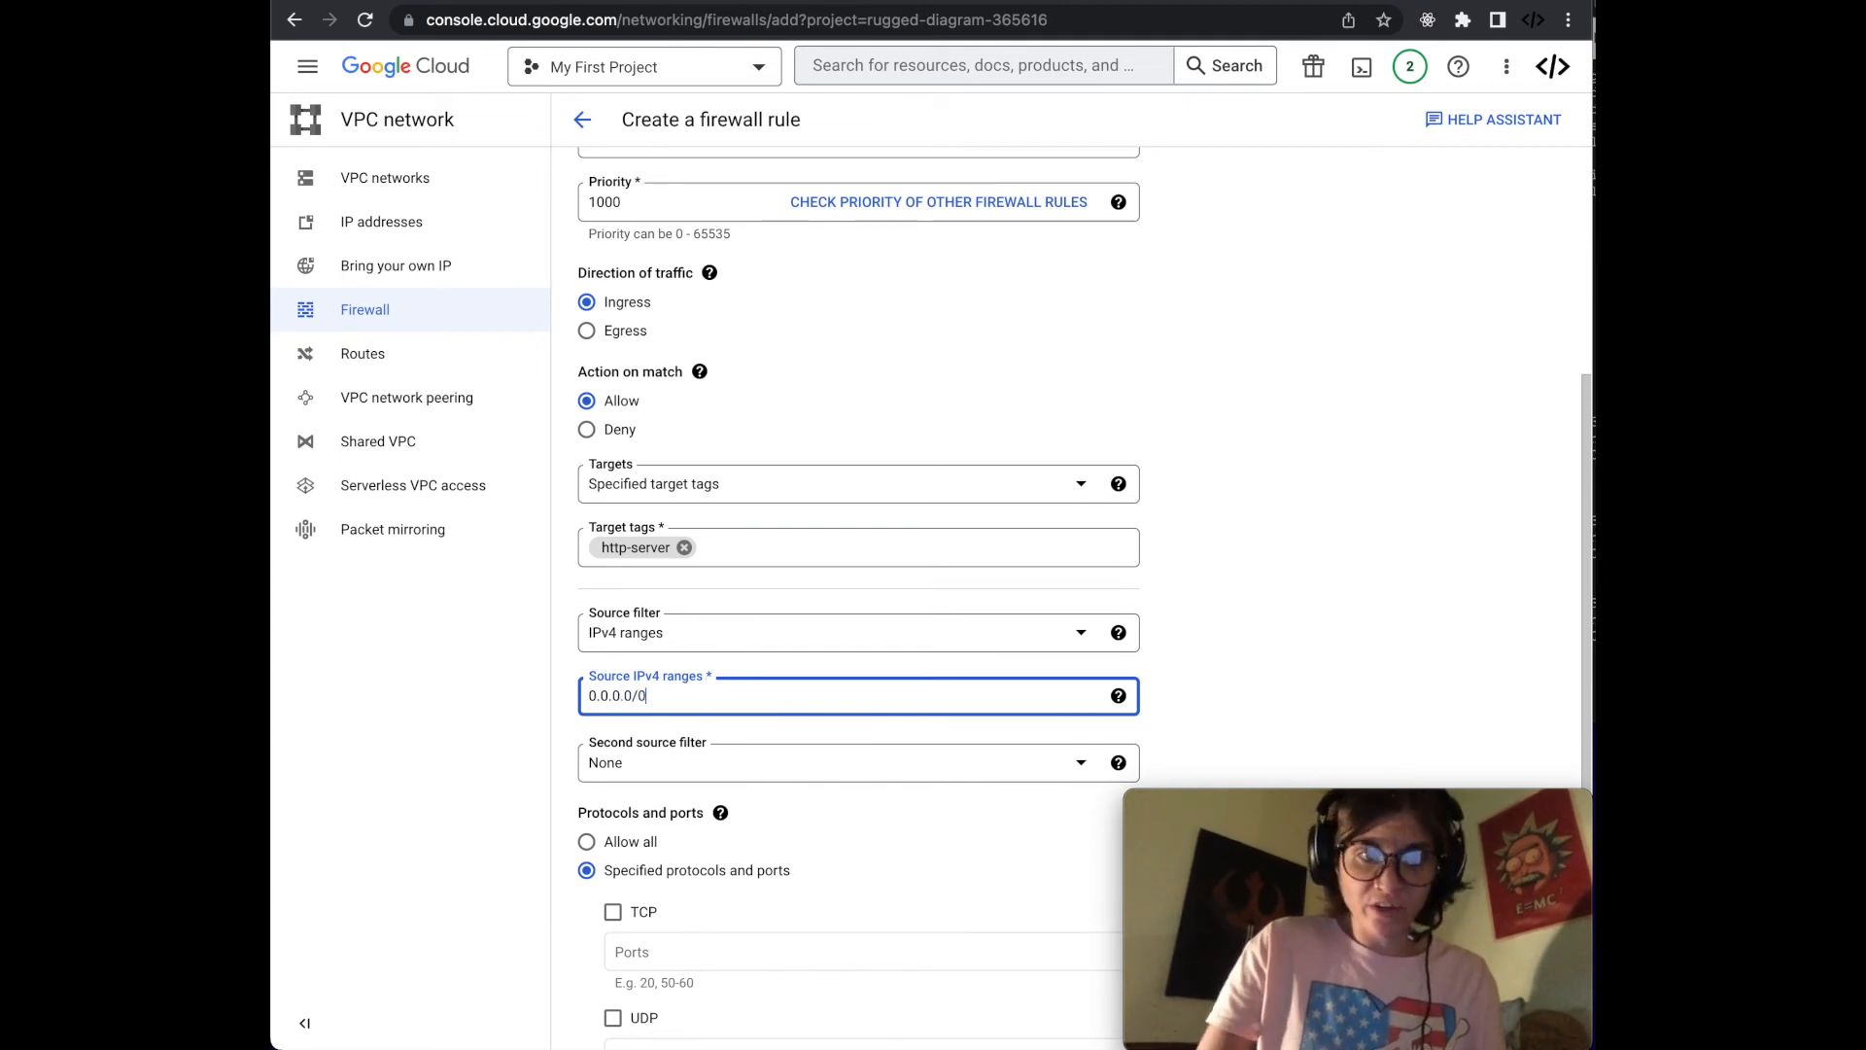
{"action": "key", "text": "Tab"}
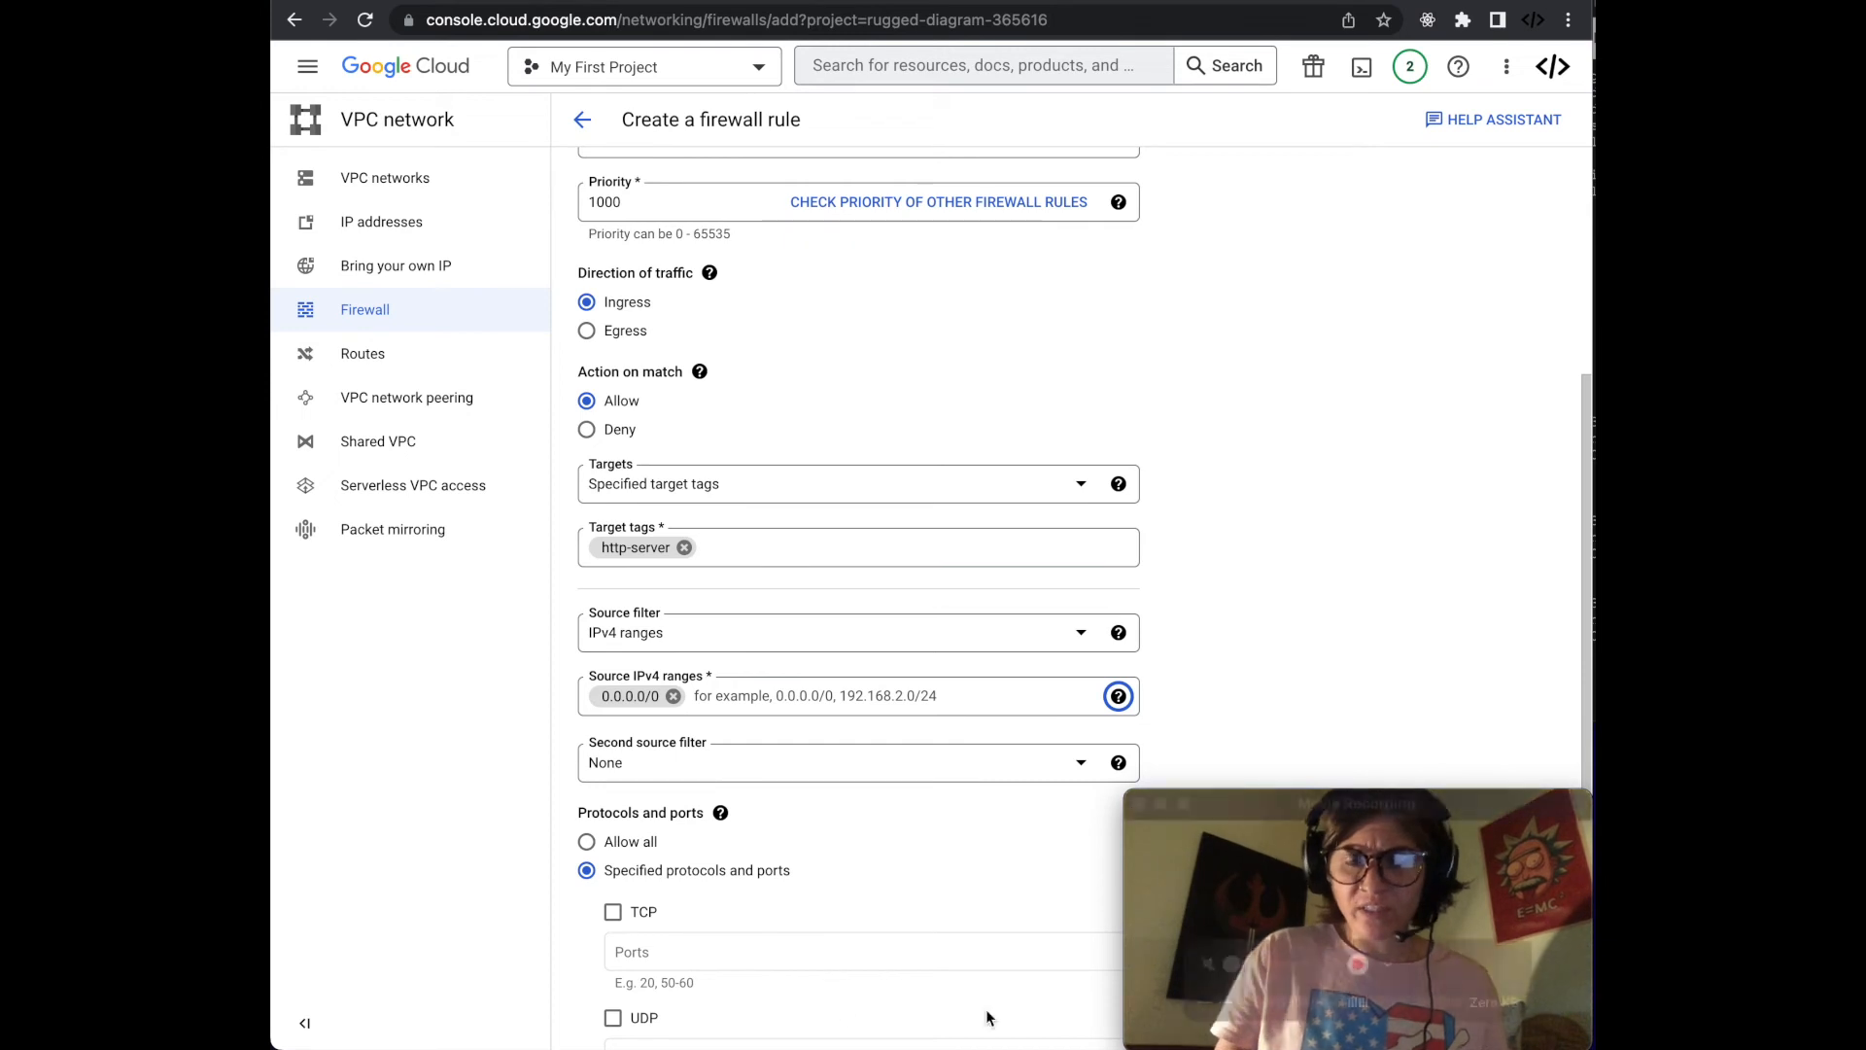
Step: Enable TCP among the specified protocols and set its ports to 47334,47335
{"action": "scroll", "coordinate": [799, 878], "scroll_direction": "down", "scroll_amount": 3}
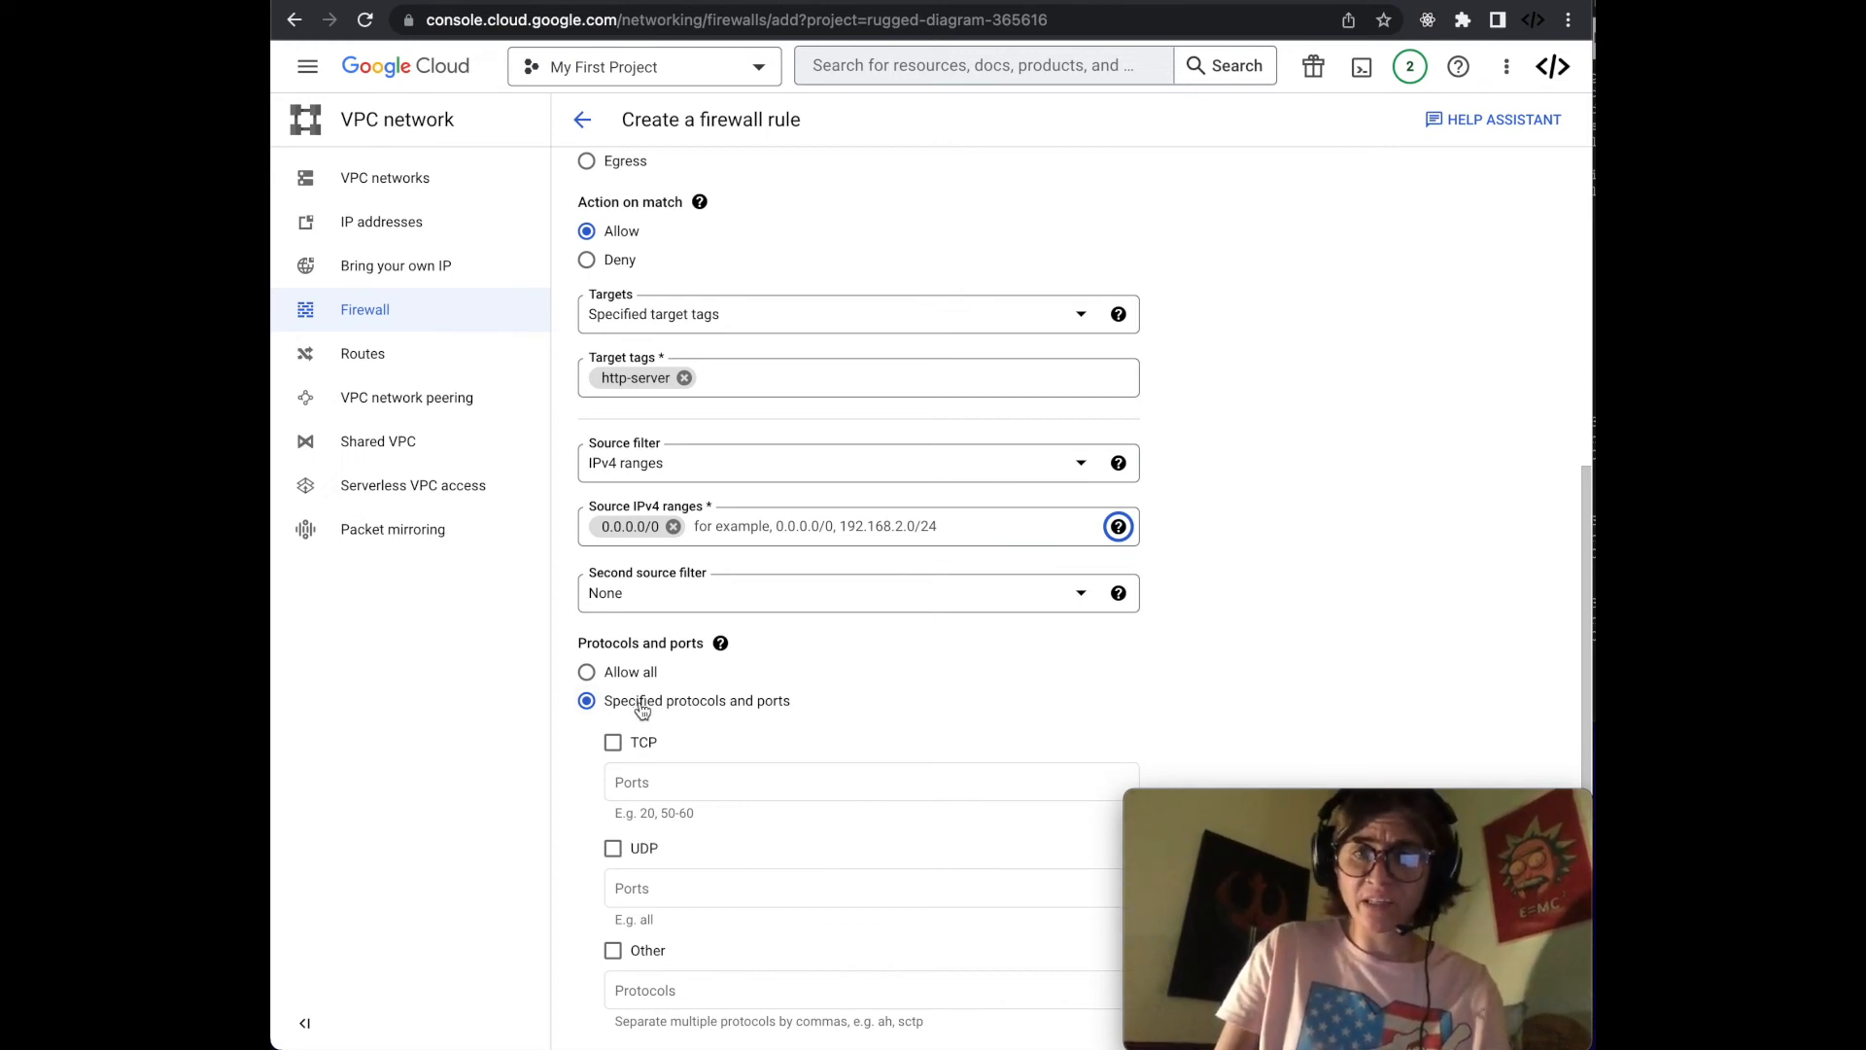
{"action": "left_click", "coordinate": [614, 744]}
{"action": "left_click", "coordinate": [646, 788]}
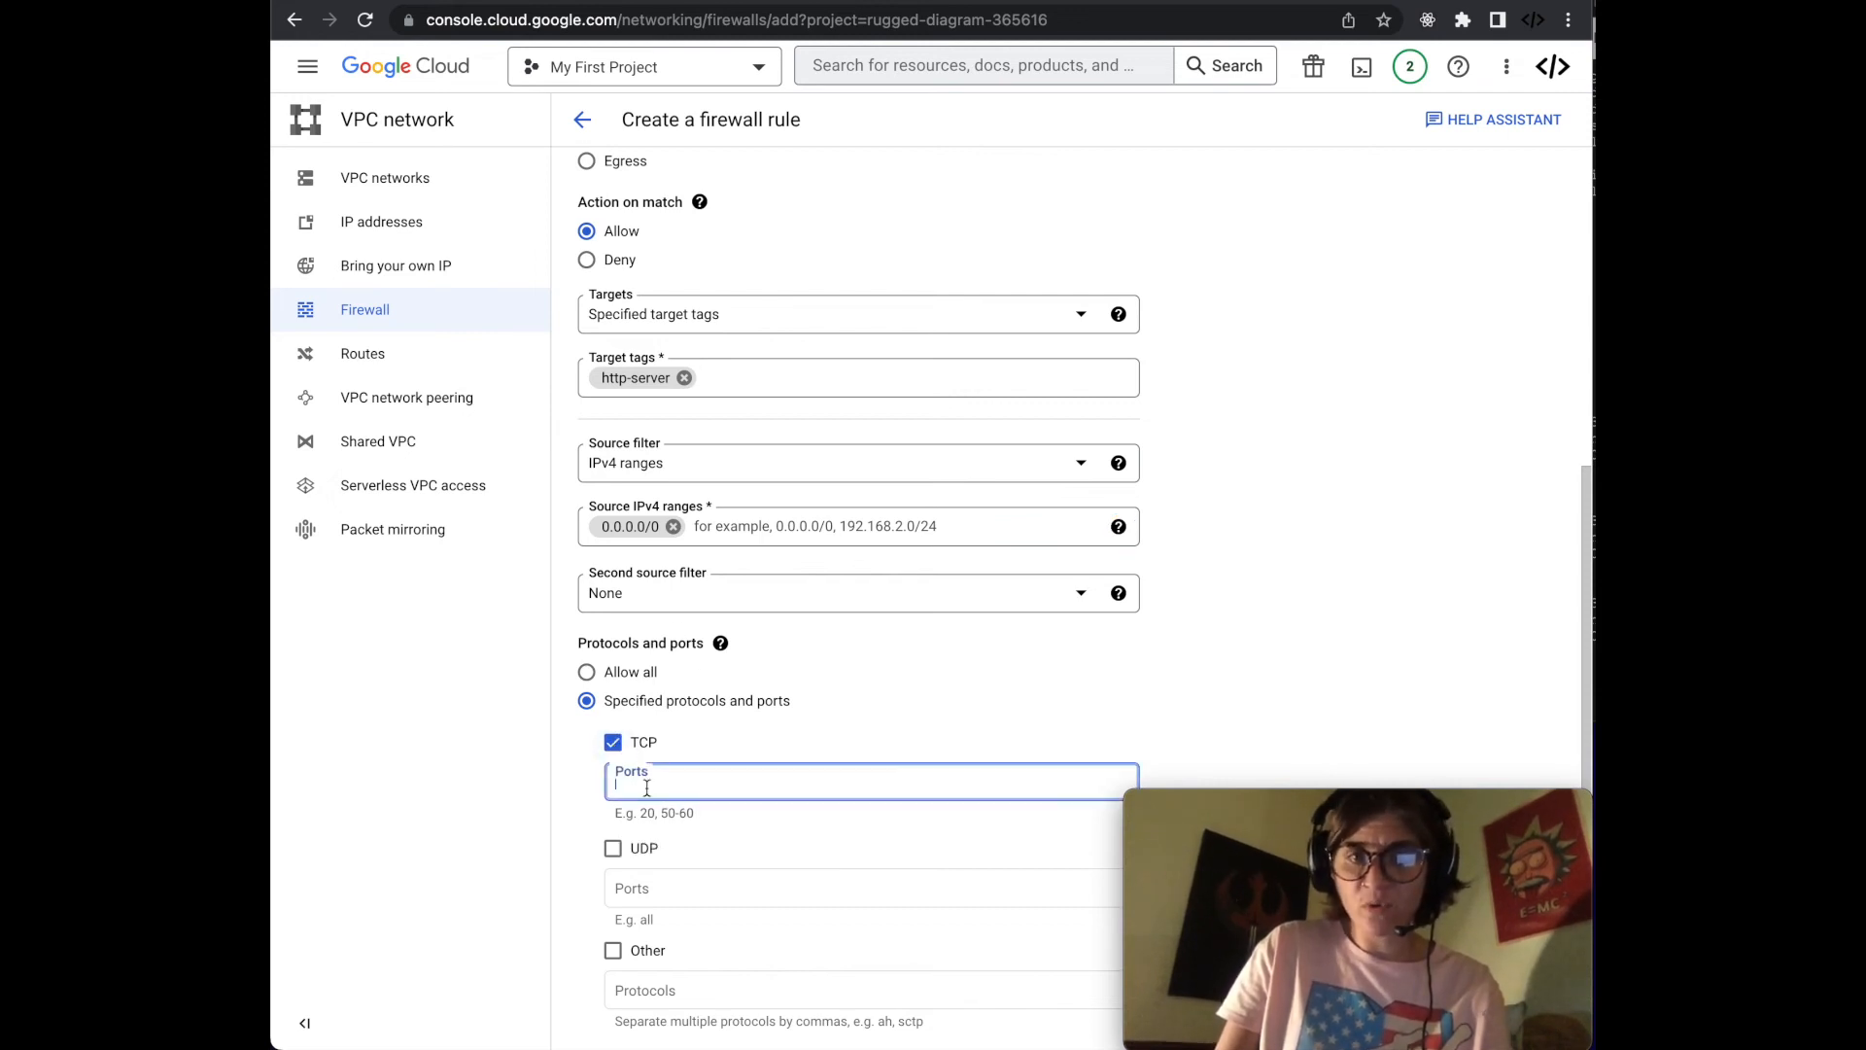
{"action": "type", "text": "47"}
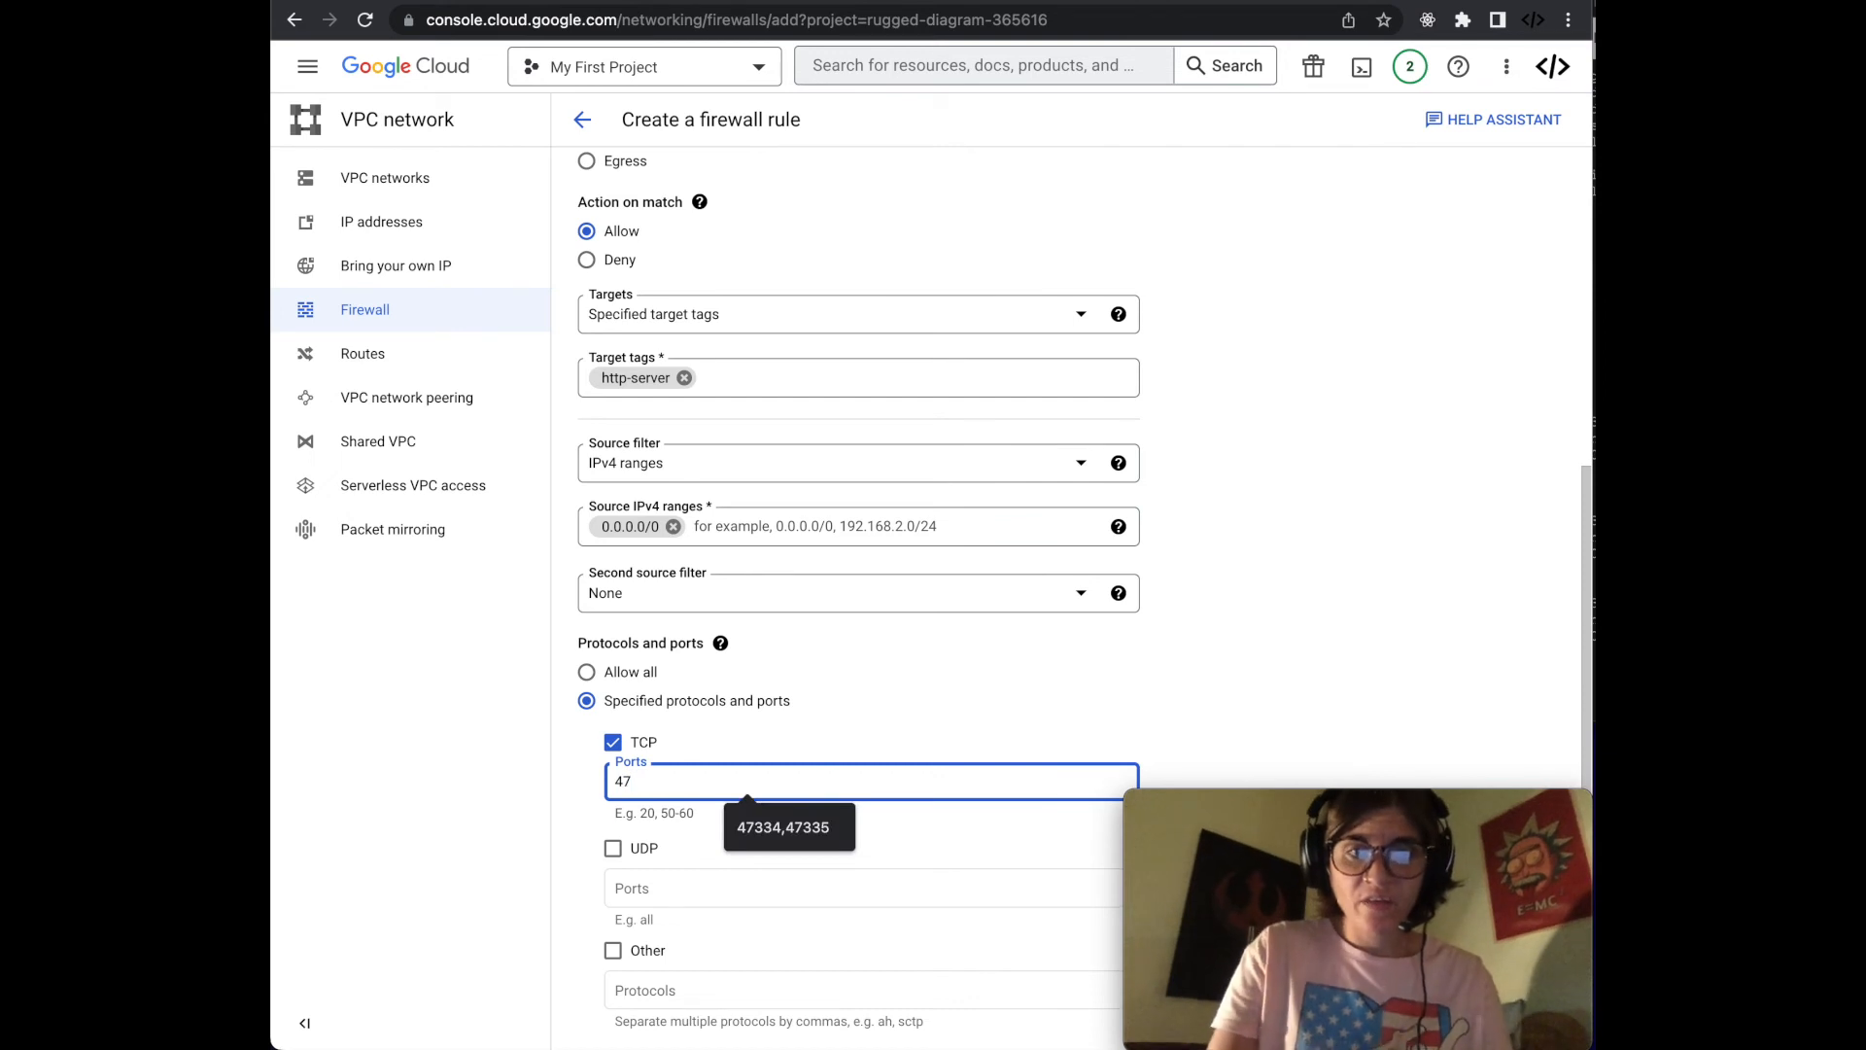
{"action": "key", "text": "Down"}
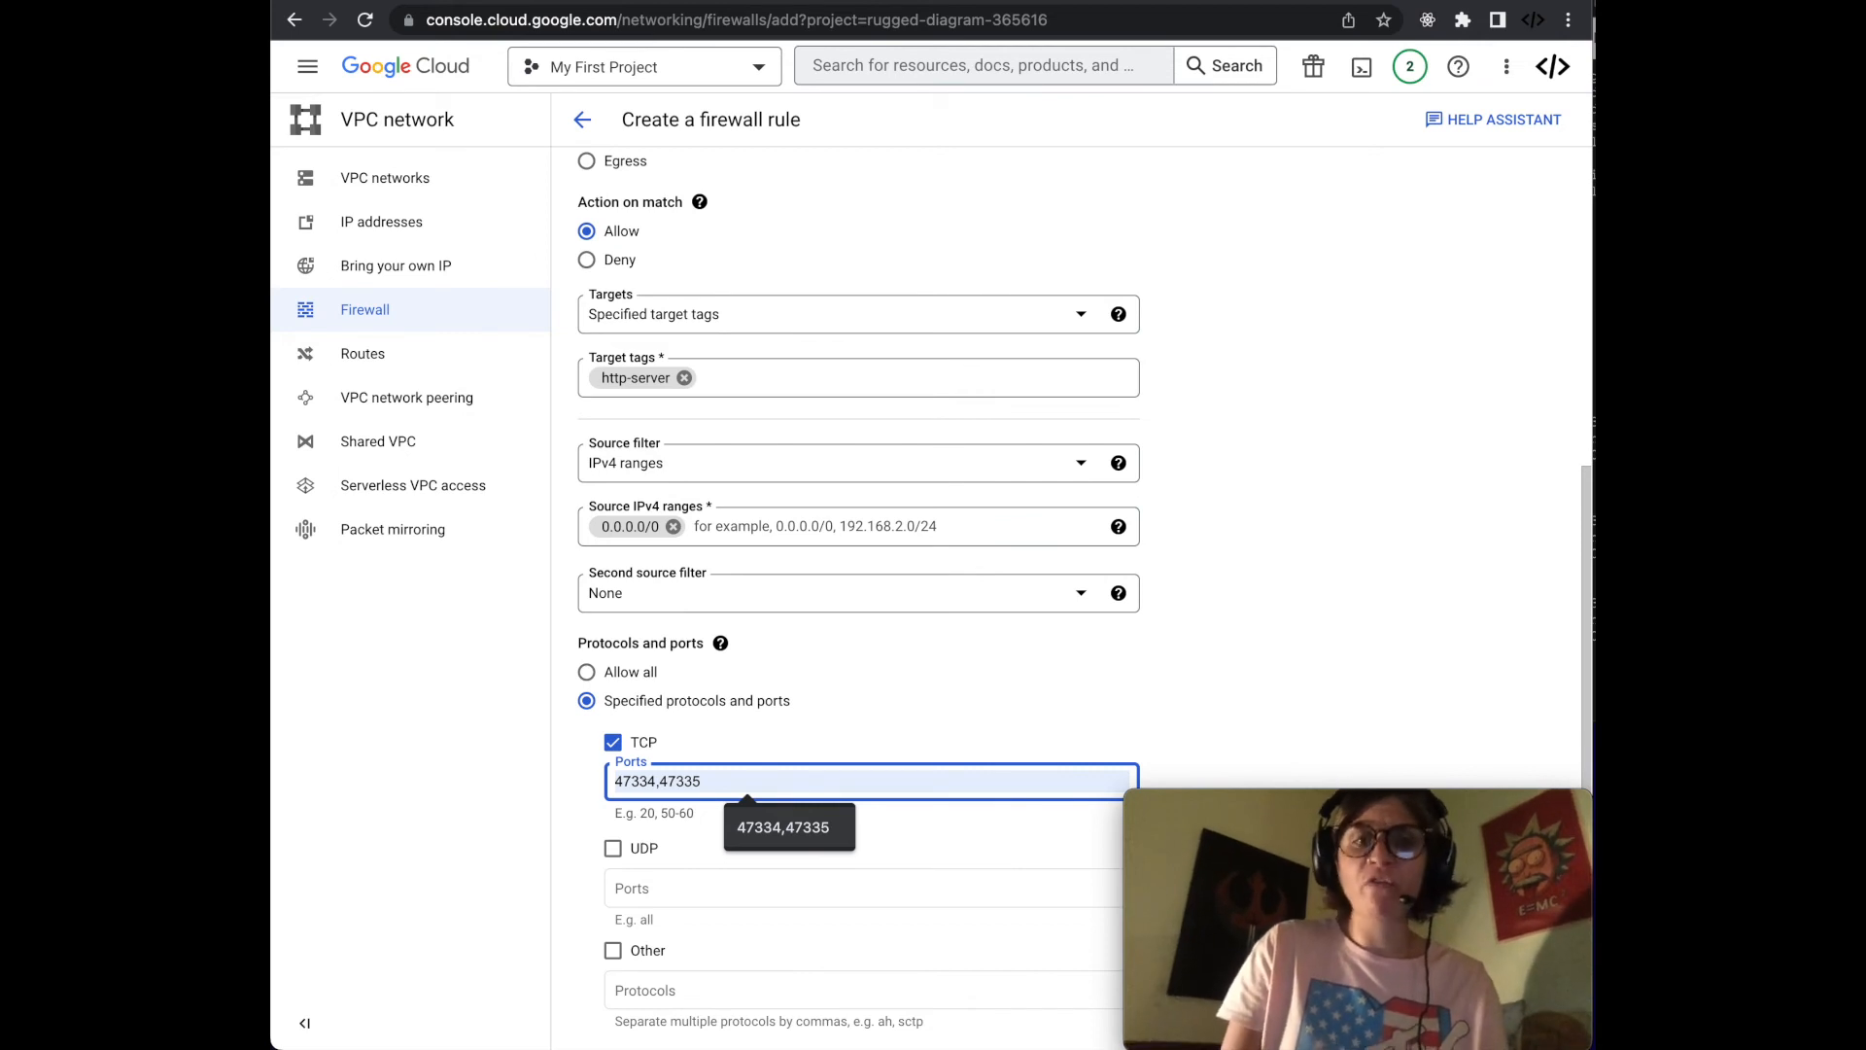
{"action": "key", "text": "Return"}
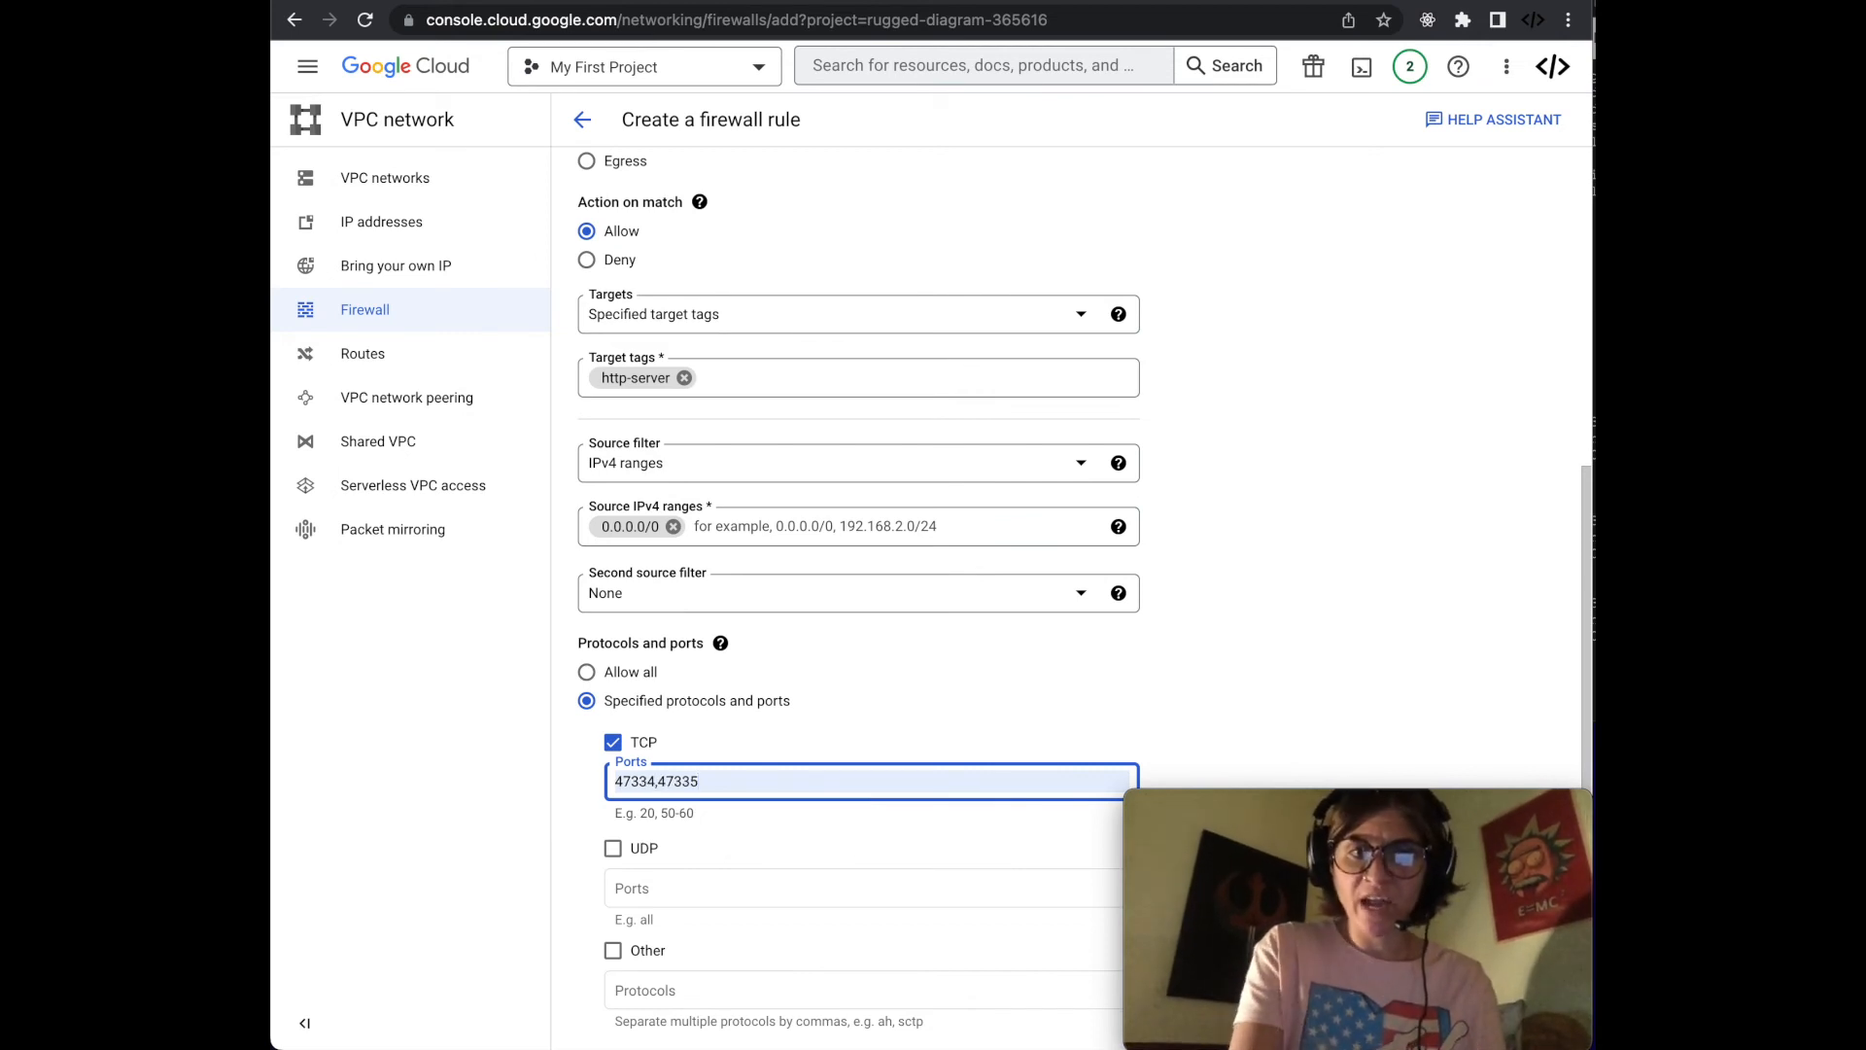
Step: Review the completed settings and create the firewall rule
{"action": "scroll", "coordinate": [649, 786], "scroll_direction": "down", "scroll_amount": 4}
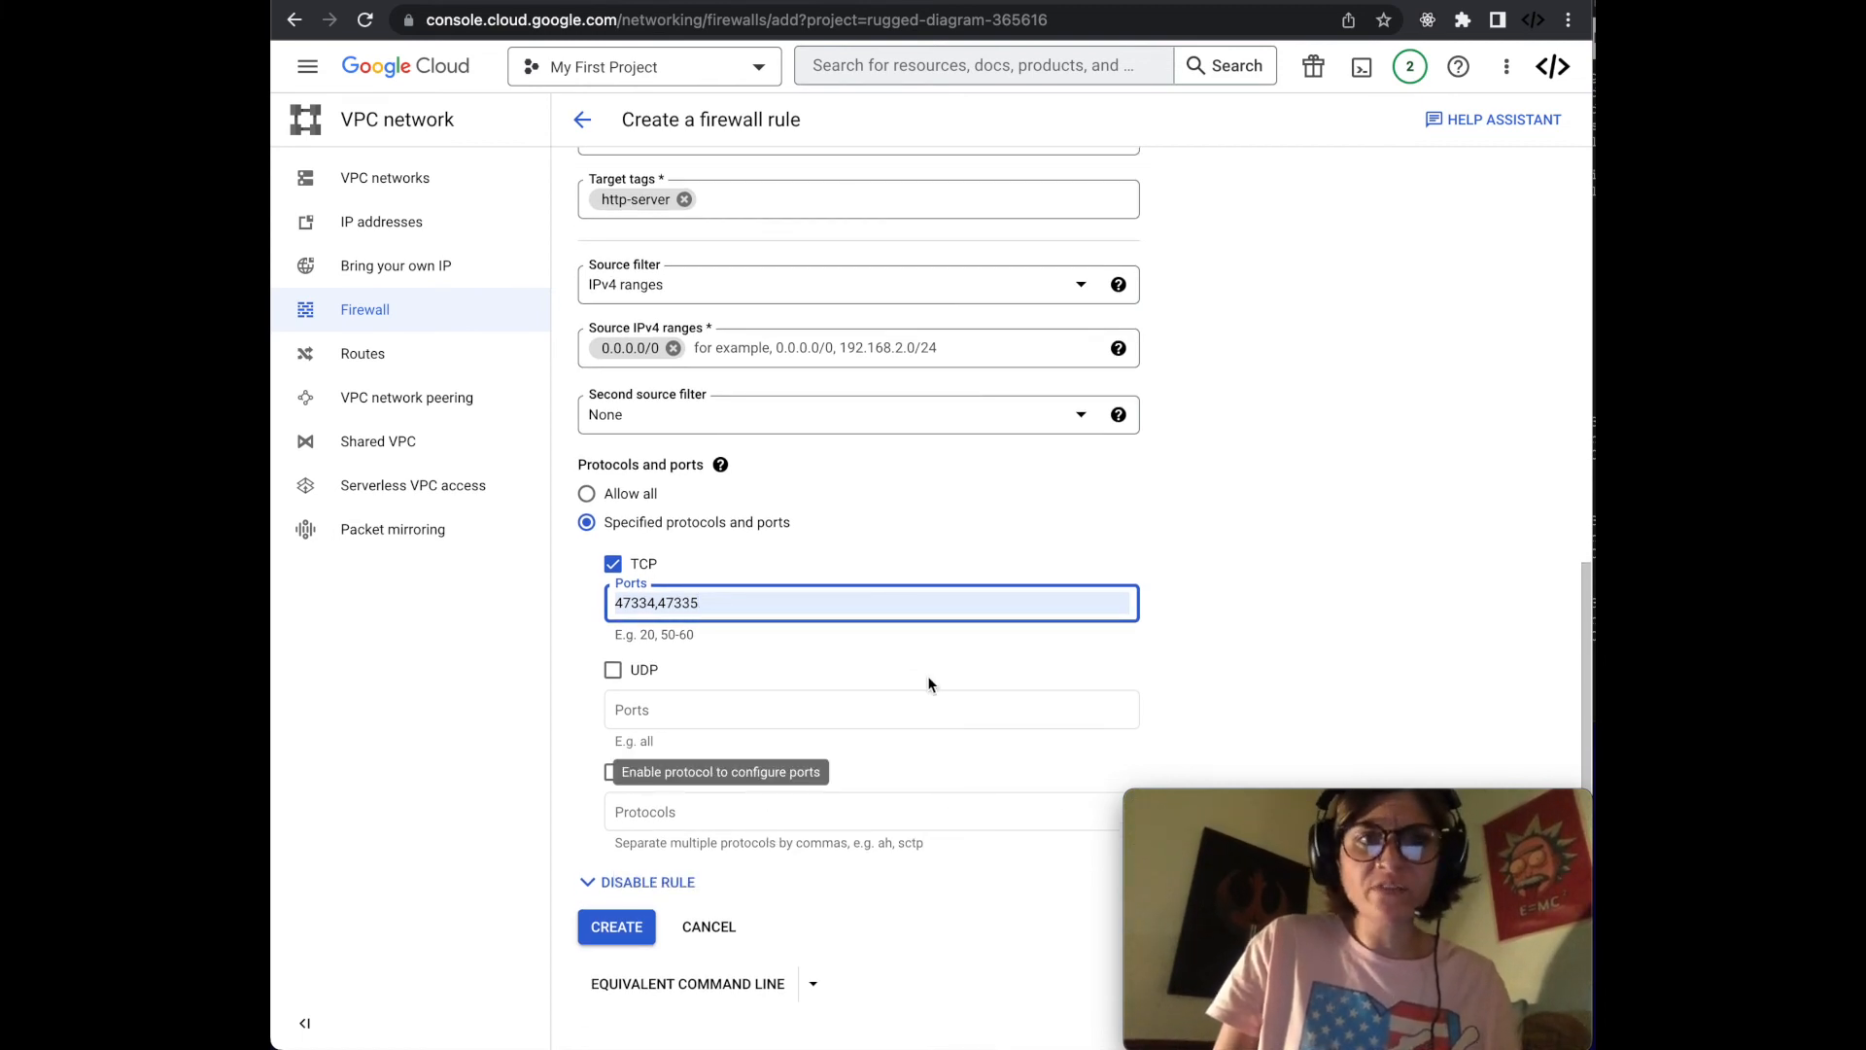
{"action": "scroll", "coordinate": [928, 679], "scroll_direction": "up", "scroll_amount": 4}
{"action": "scroll", "coordinate": [917, 700], "scroll_direction": "down", "scroll_amount": 4}
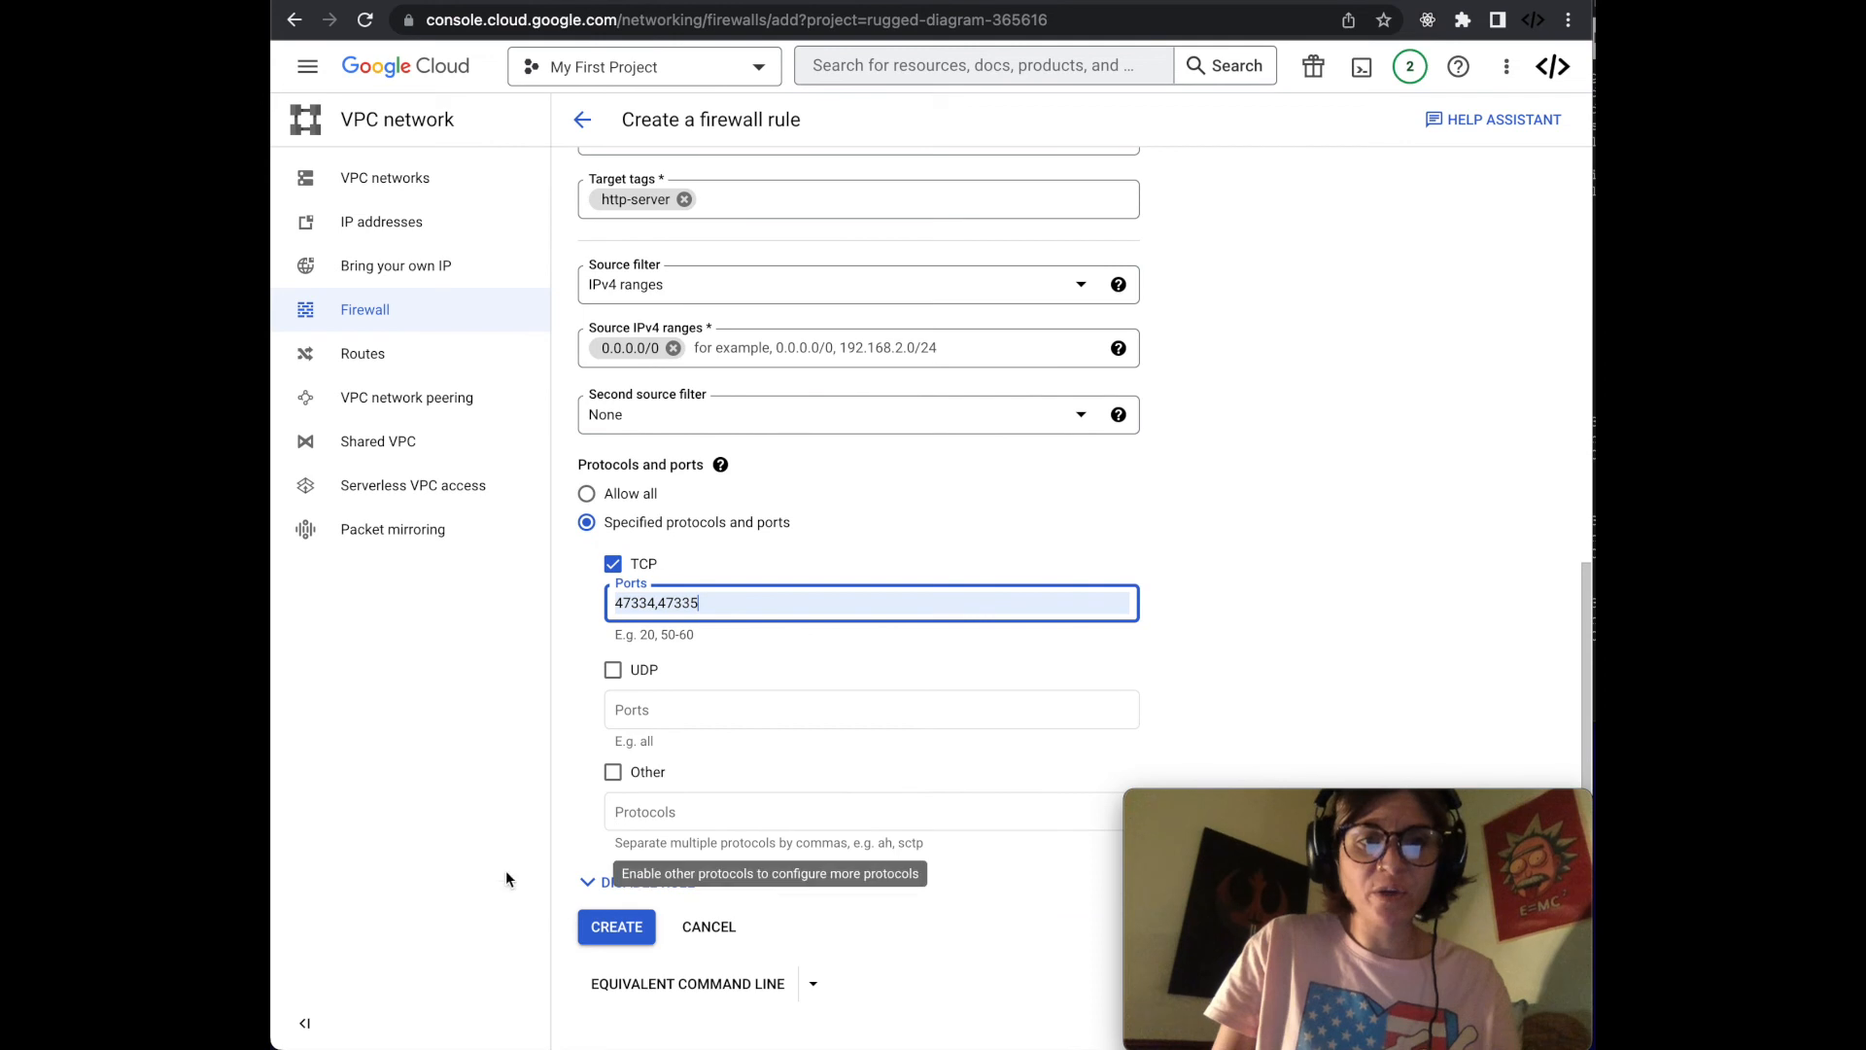
{"action": "left_click", "coordinate": [611, 930]}
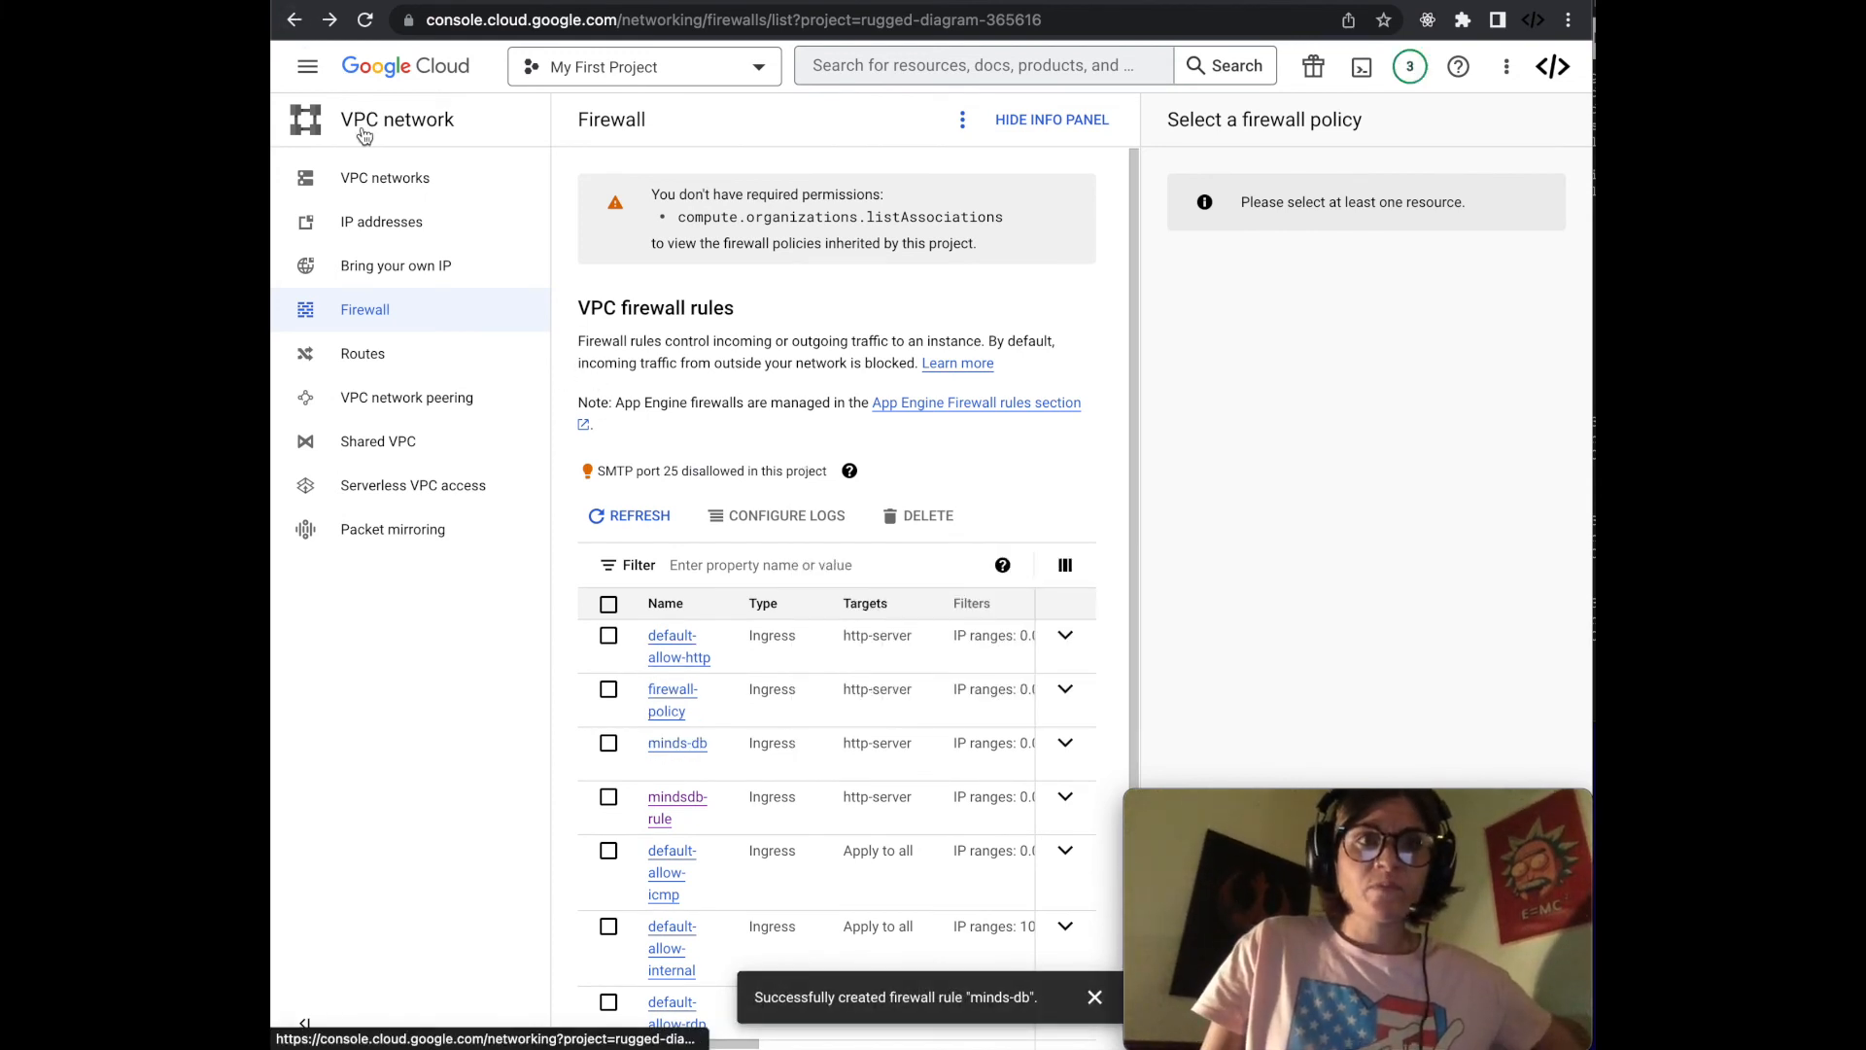
Step: Leave the VPC network pages and return to the Compute Engine VM instances list
{"action": "left_click", "coordinate": [430, 189]}
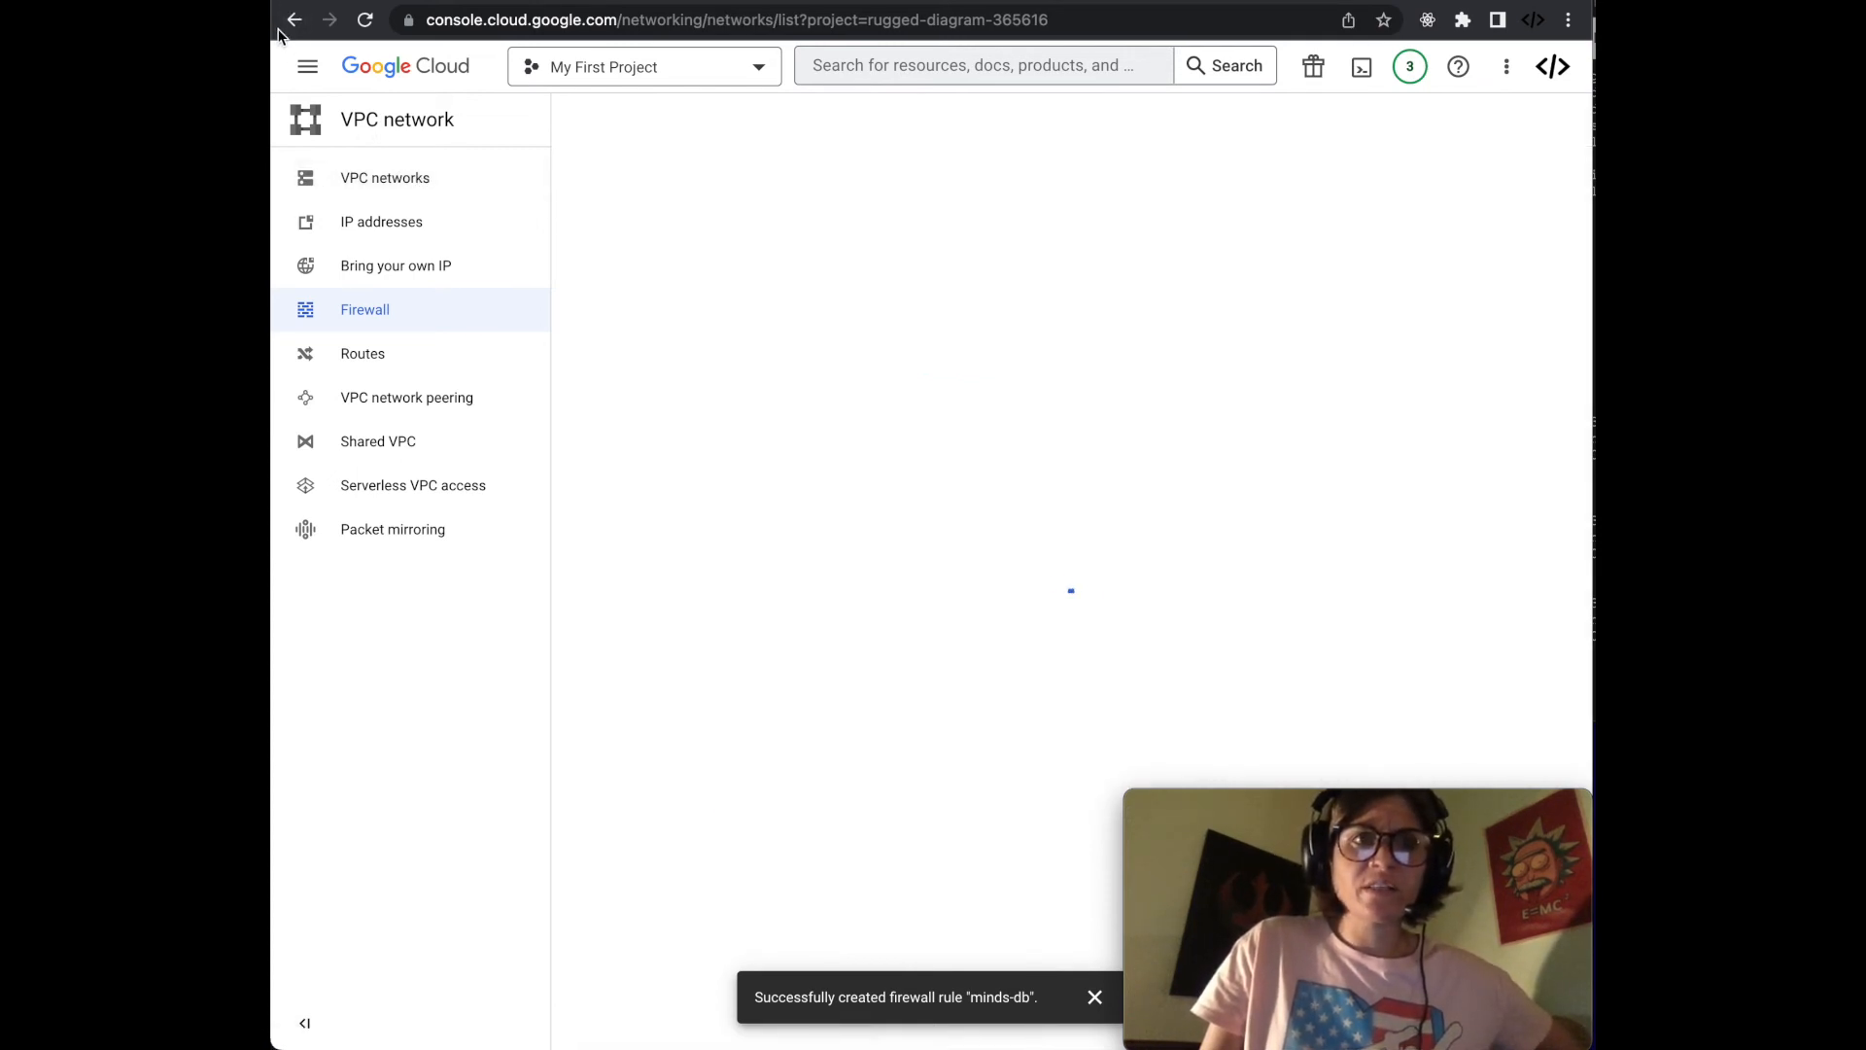
{"action": "left_click", "coordinate": [293, 20]}
{"action": "left_click", "coordinate": [294, 20]}
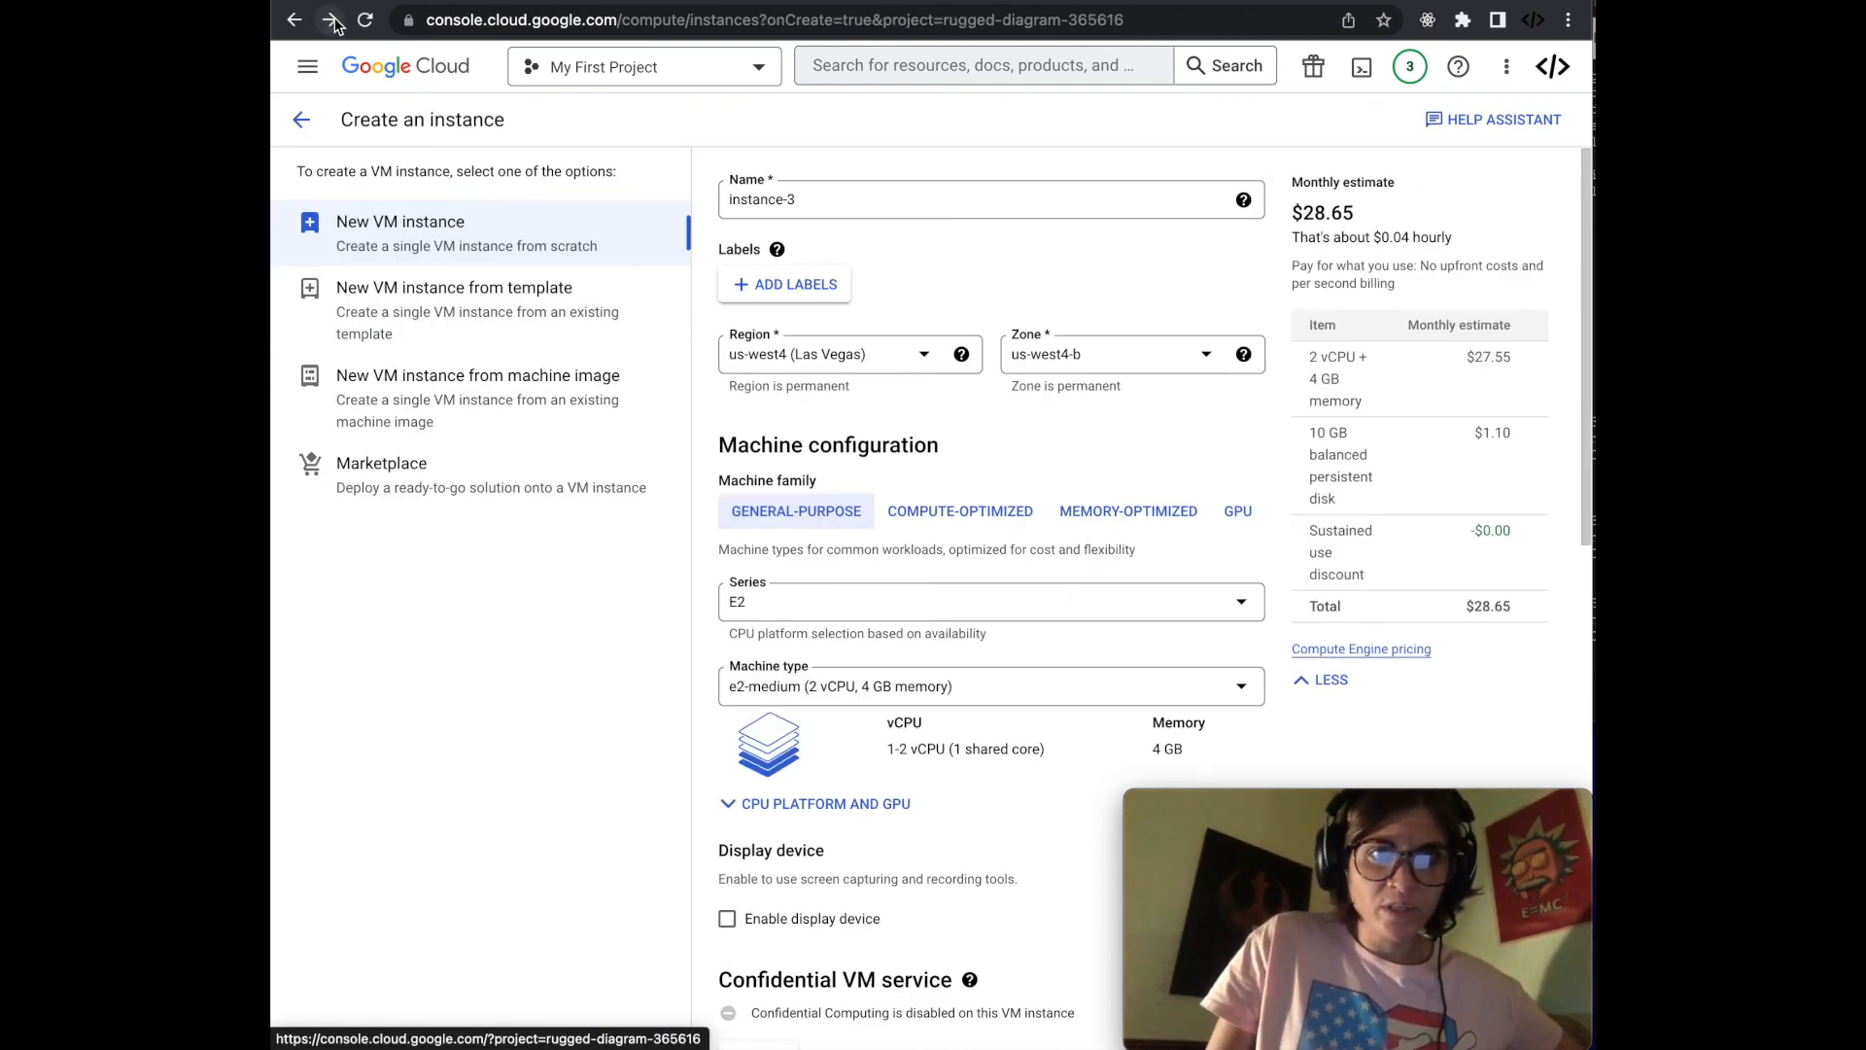
{"action": "left_click", "coordinate": [330, 20]}
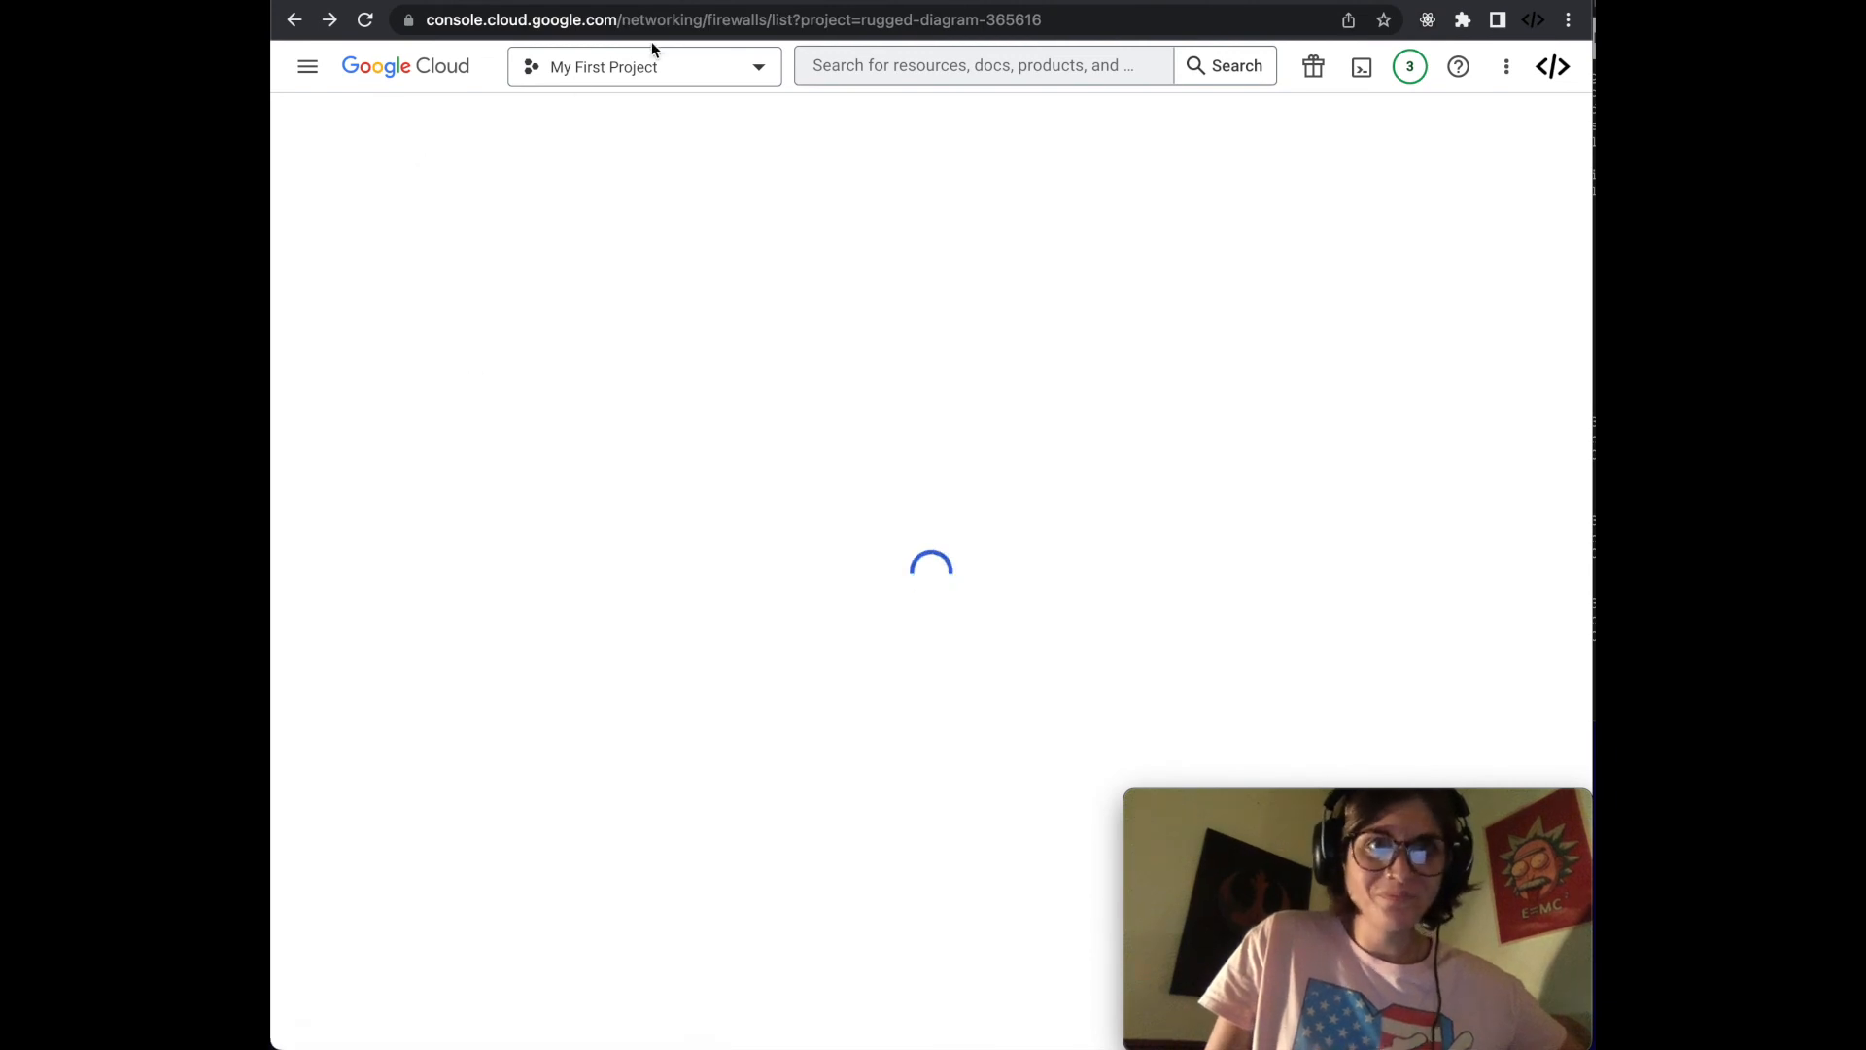
{"action": "left_click", "coordinate": [295, 21]}
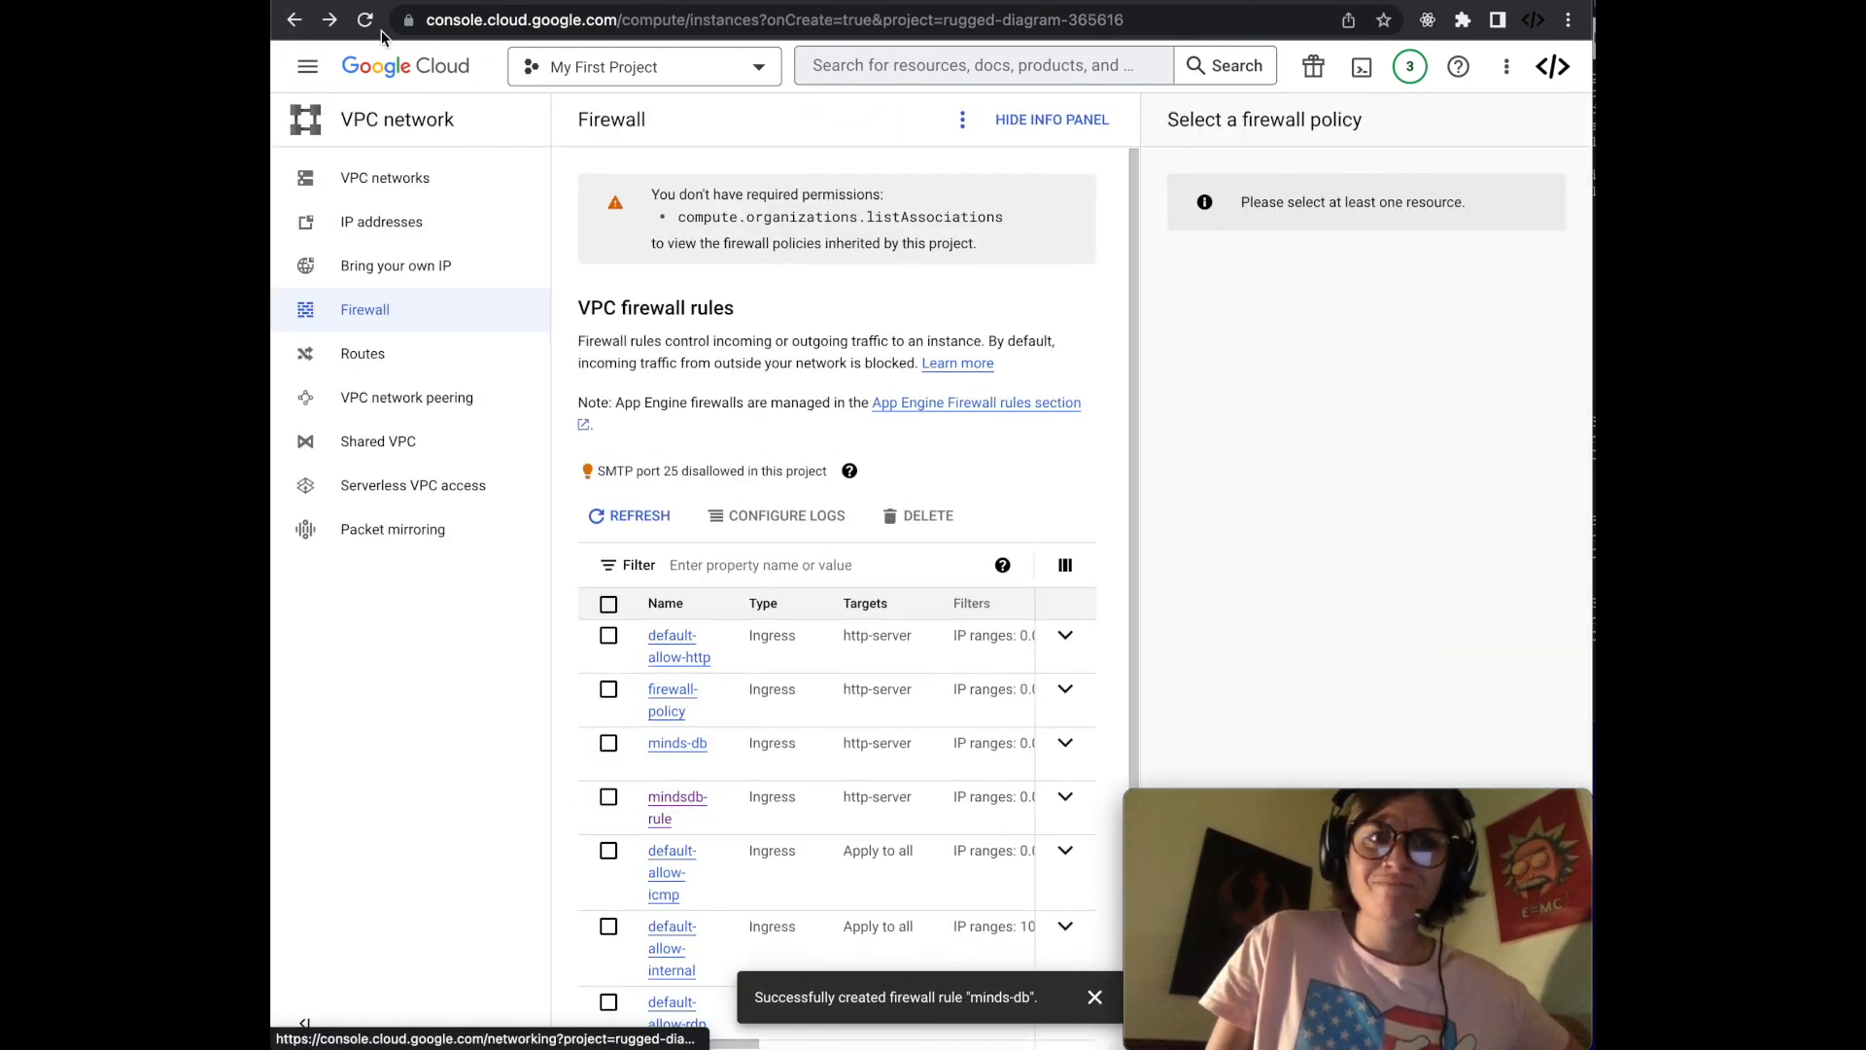
{"action": "left_click_drag", "start_coordinate": [764, 19], "coordinate": [1145, 35]}
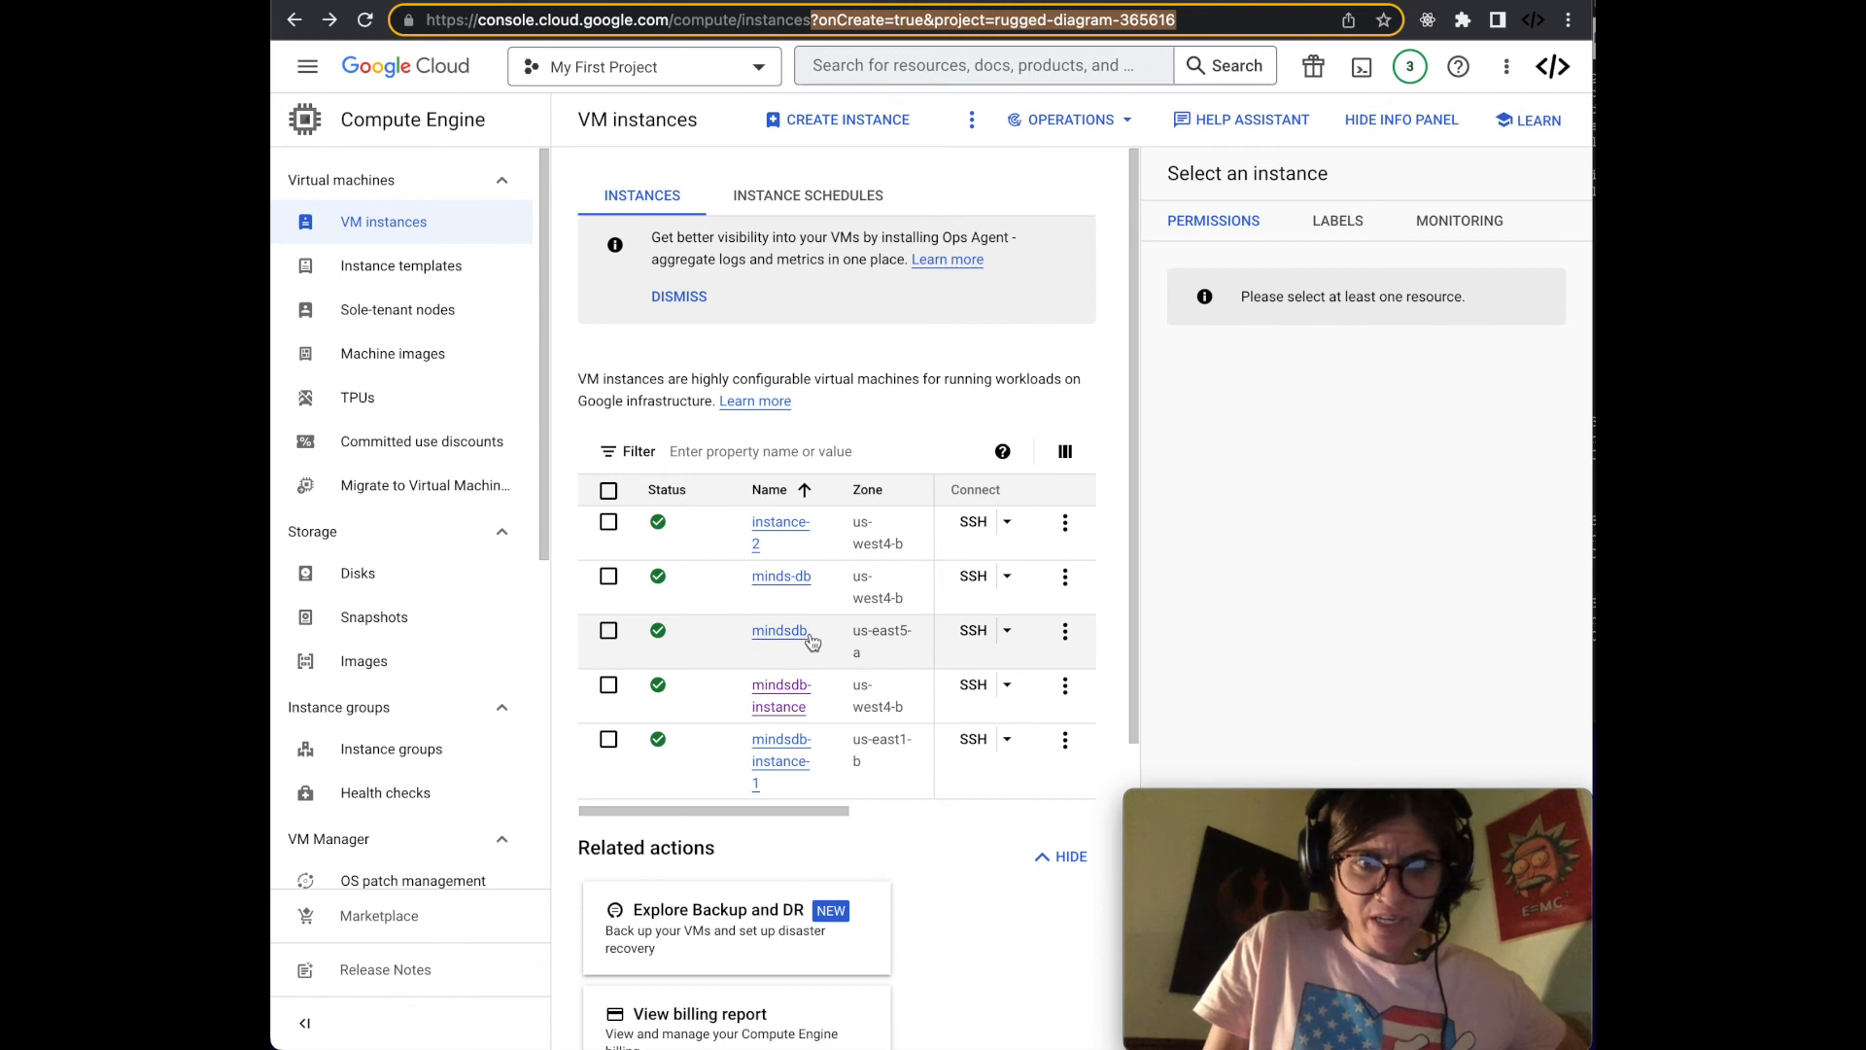
Step: Widen the browser window, bring the External IP column into view and open the mindsdb instance's external IP
{"action": "left_click", "coordinate": [1143, 552]}
{"action": "left_click_drag", "start_coordinate": [1594, 550], "coordinate": [1654, 551]}
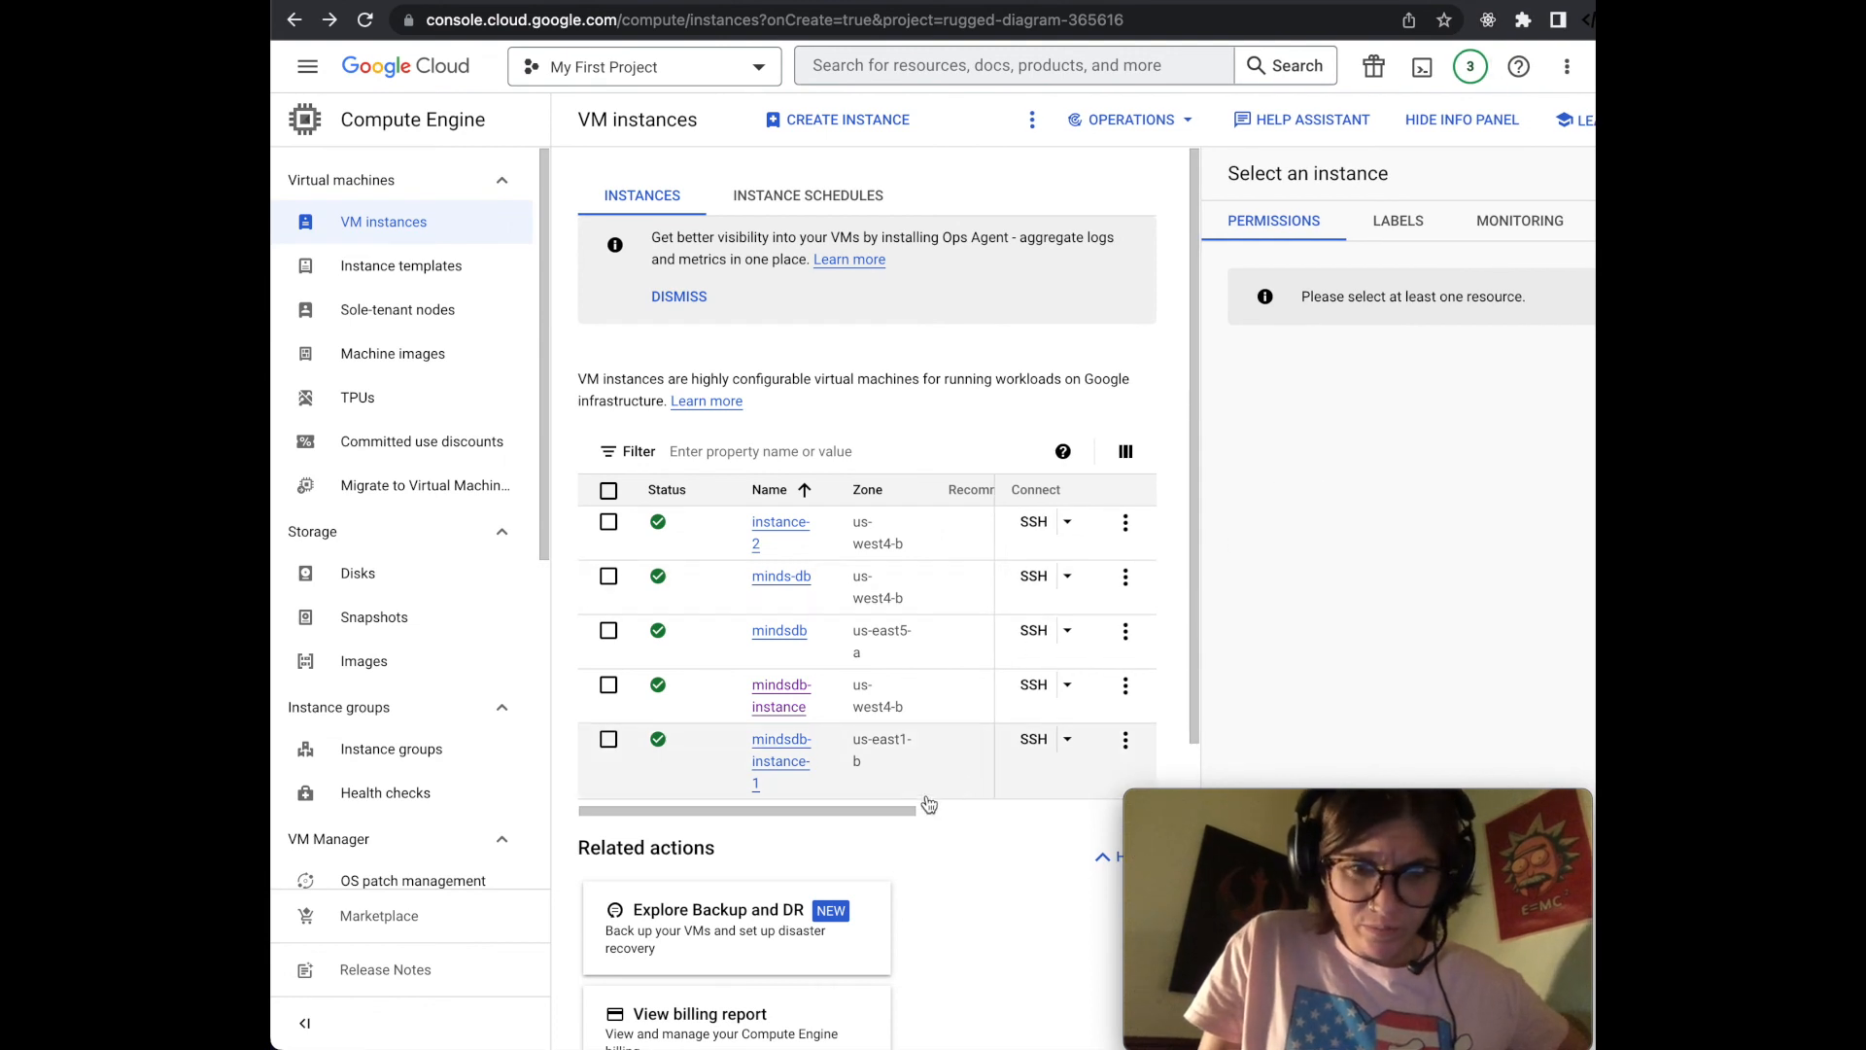
{"action": "left_click_drag", "start_coordinate": [906, 810], "coordinate": [1133, 846]}
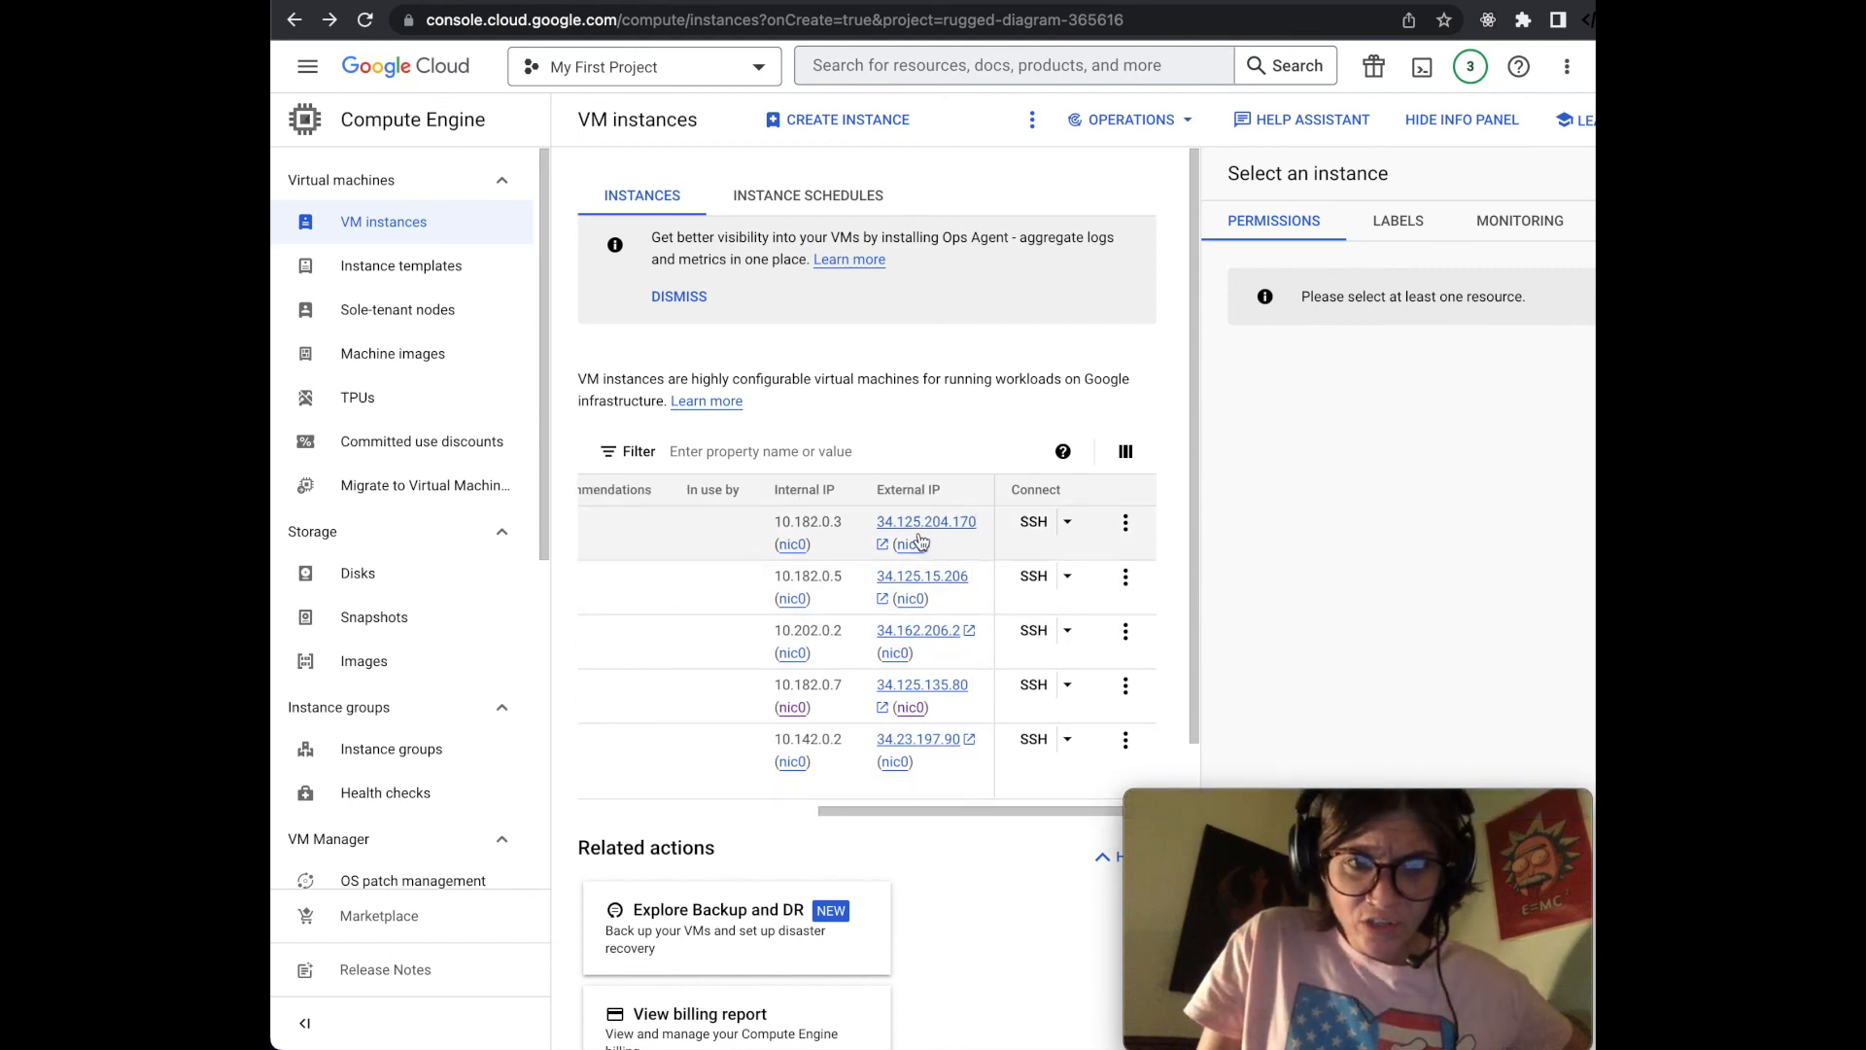
{"action": "left_click_drag", "start_coordinate": [917, 813], "coordinate": [980, 831]}
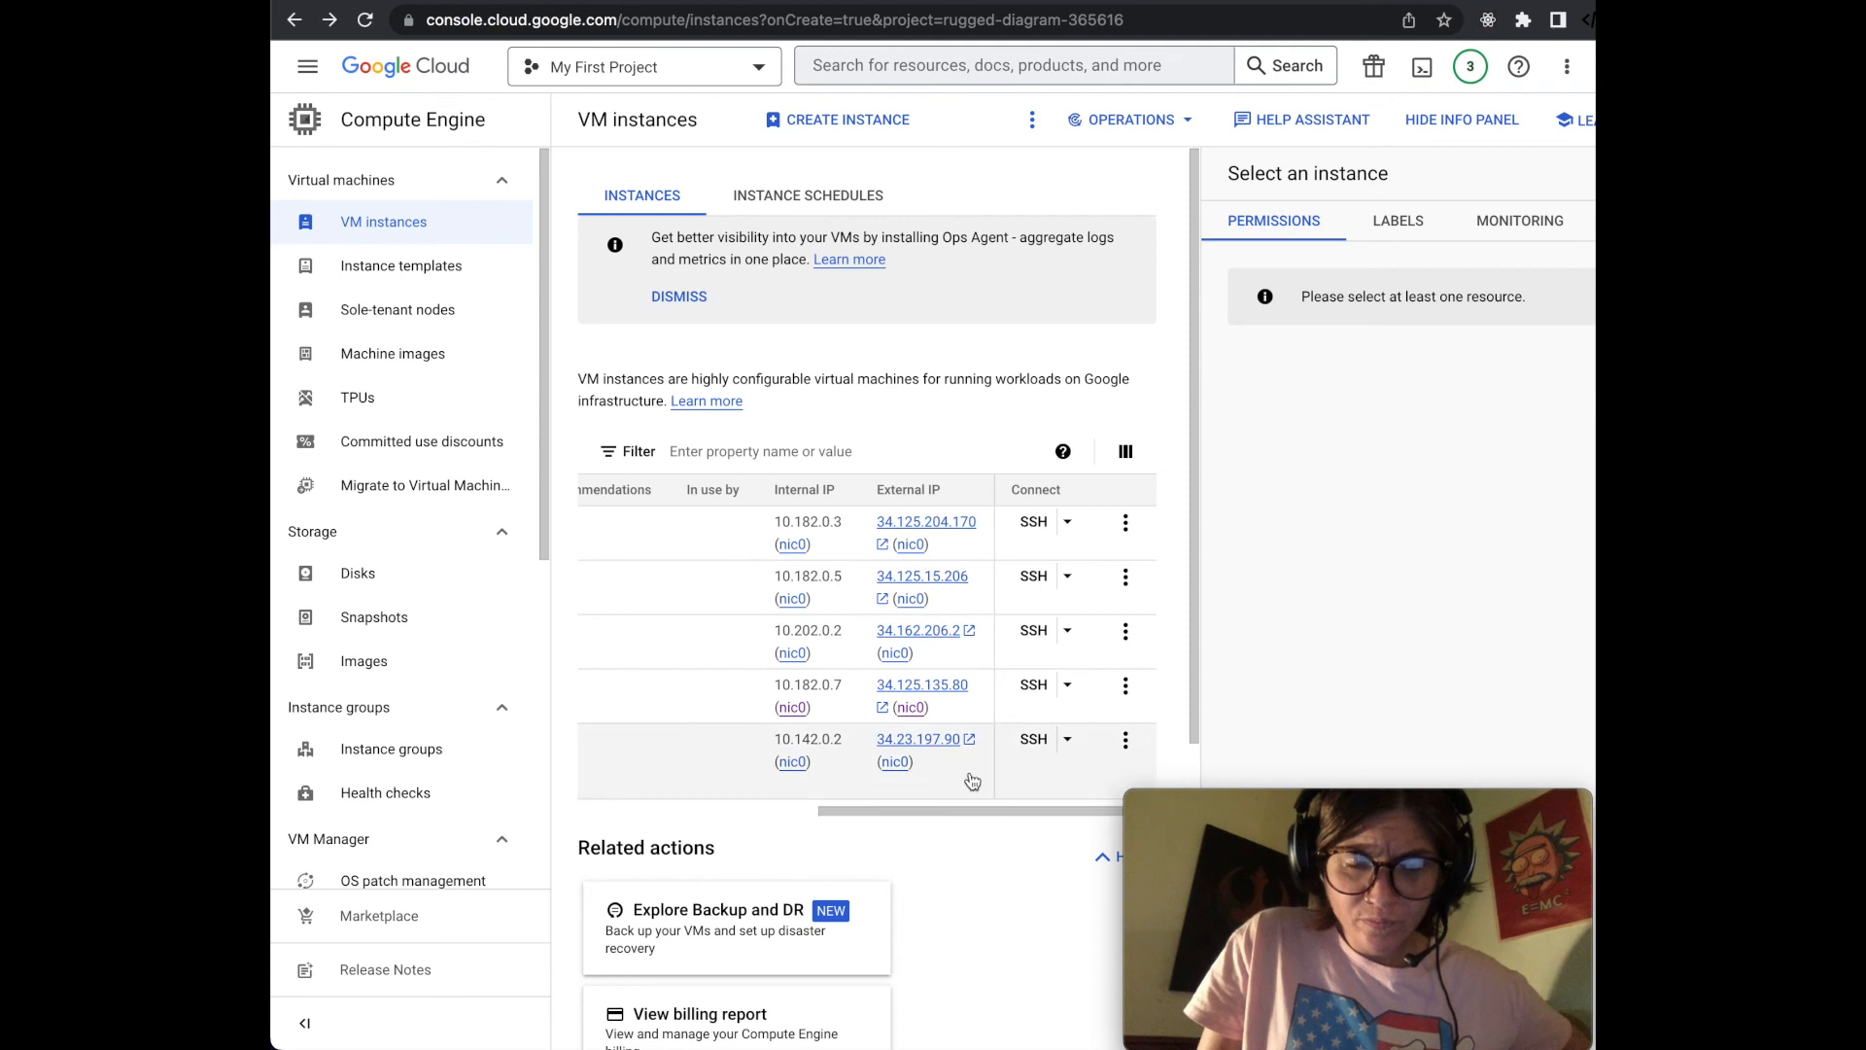
{"action": "left_click", "coordinate": [969, 631]}
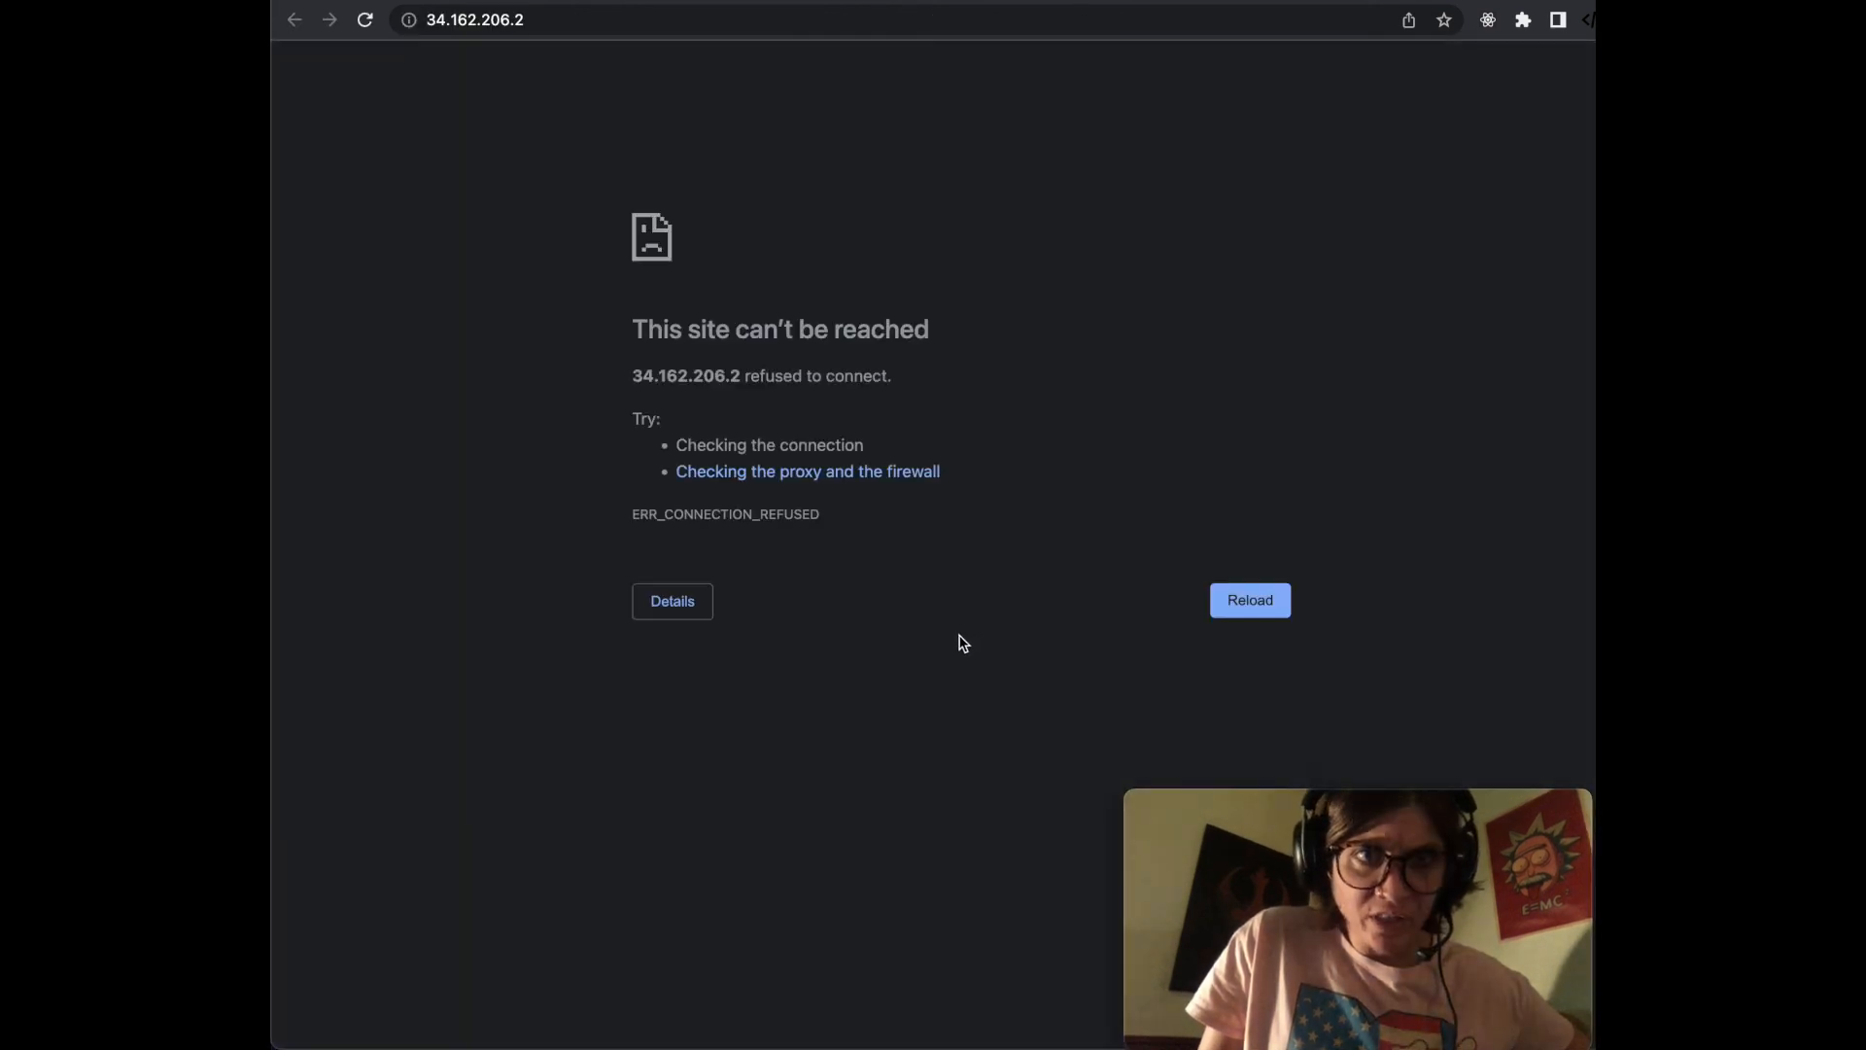
Step: Add port 47334 to the instance's external IP address and load that page
{"action": "left_click", "coordinate": [967, 19]}
{"action": "left_click", "coordinate": [971, 19]}
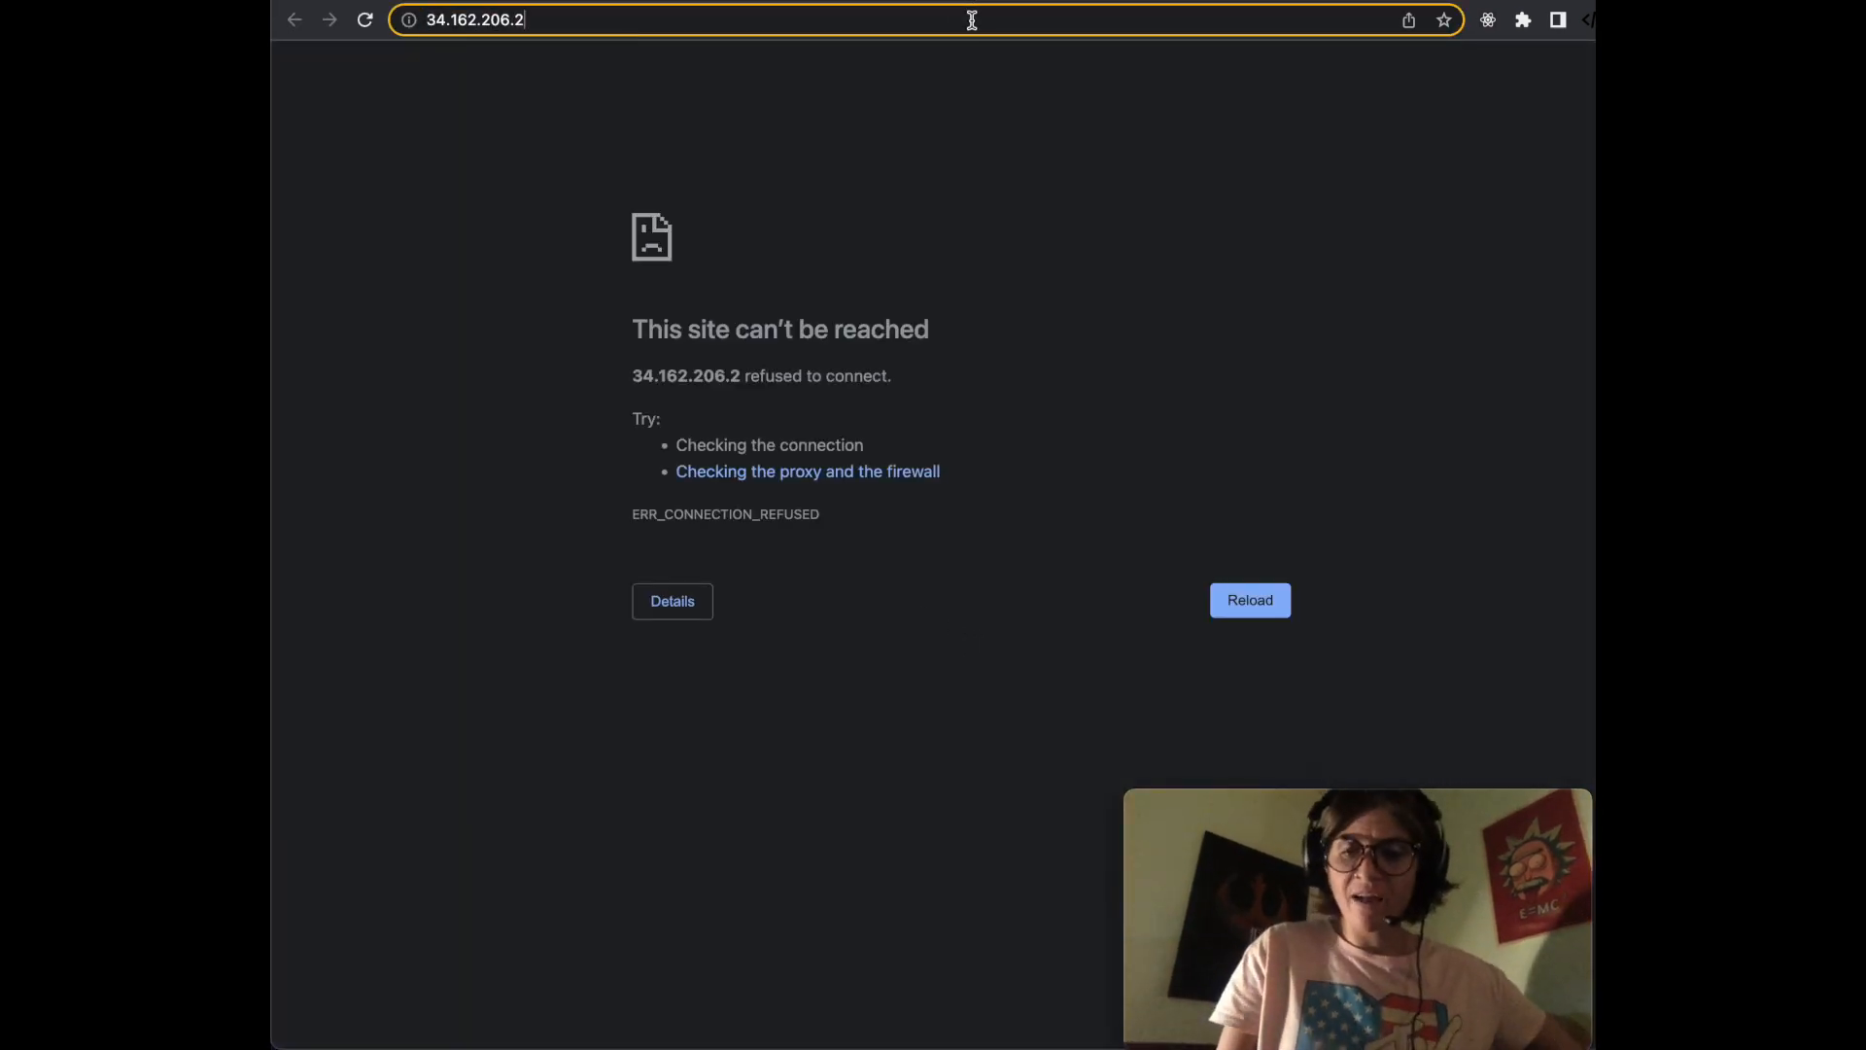
{"action": "type", "text": ":"}
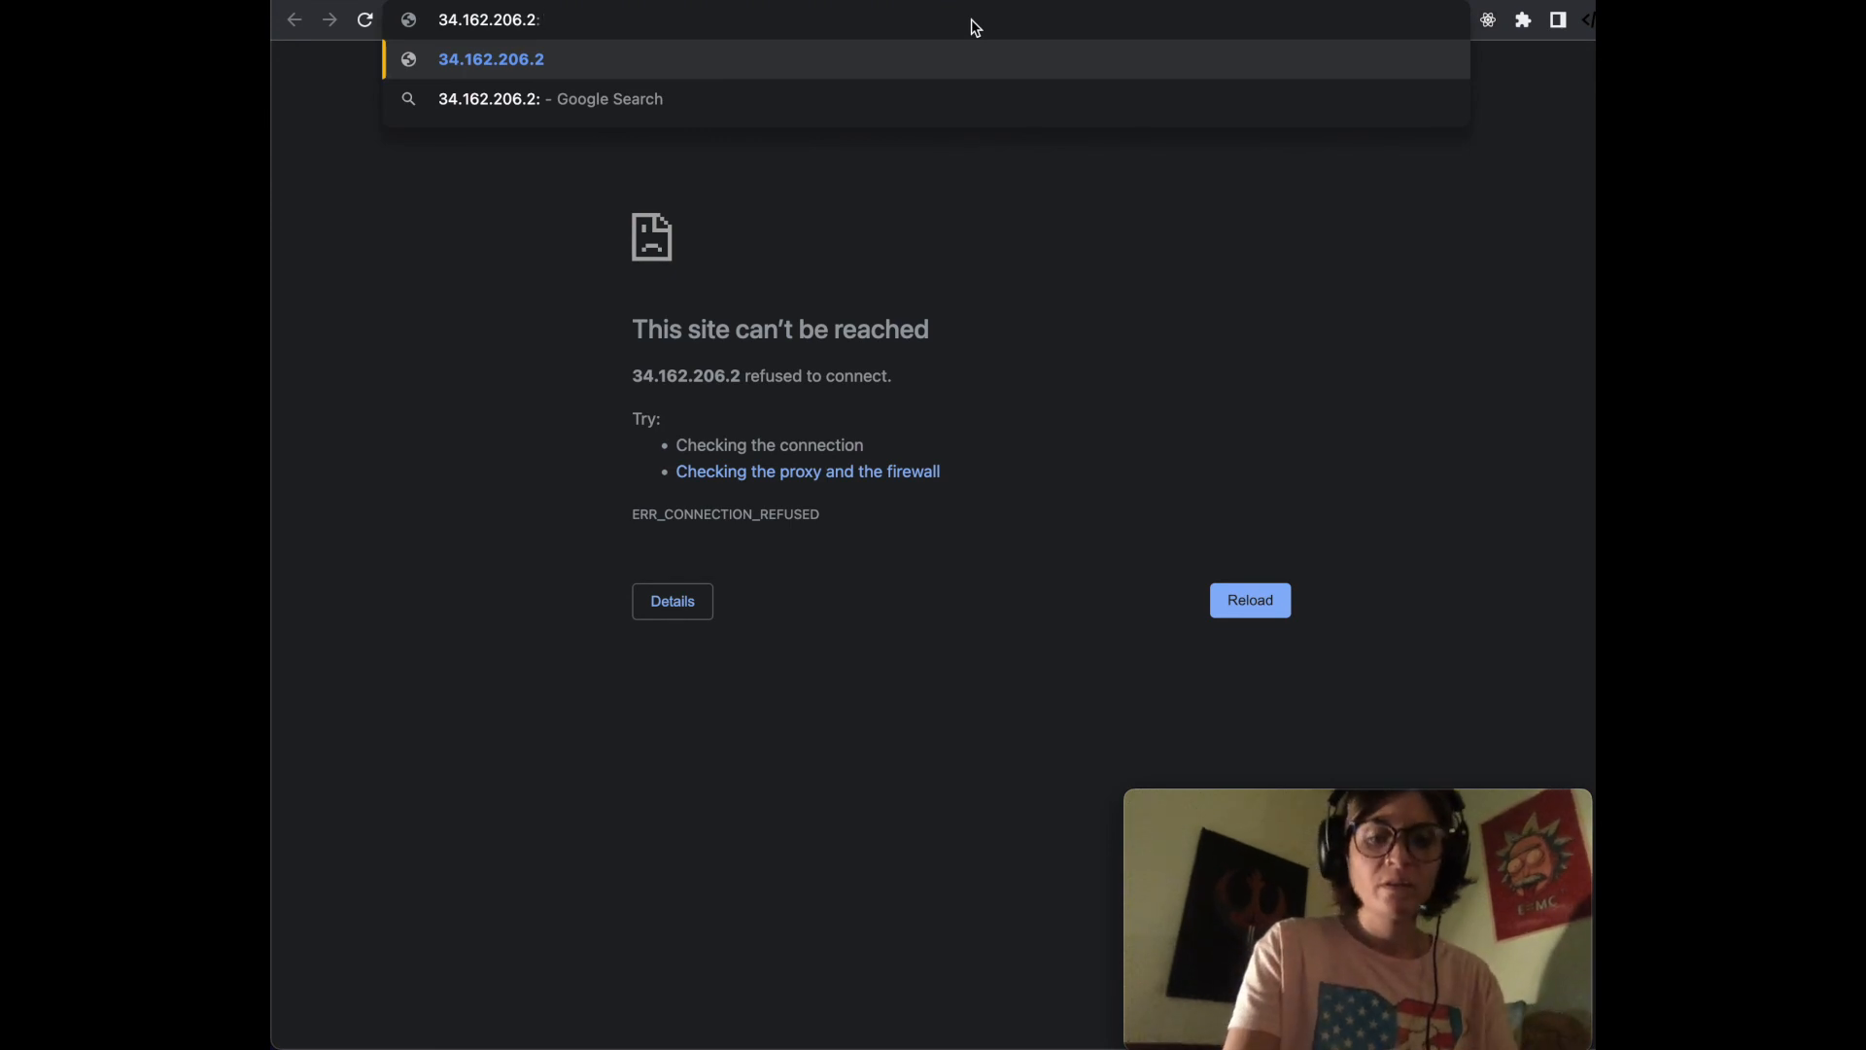
{"action": "type", "text": "47334"}
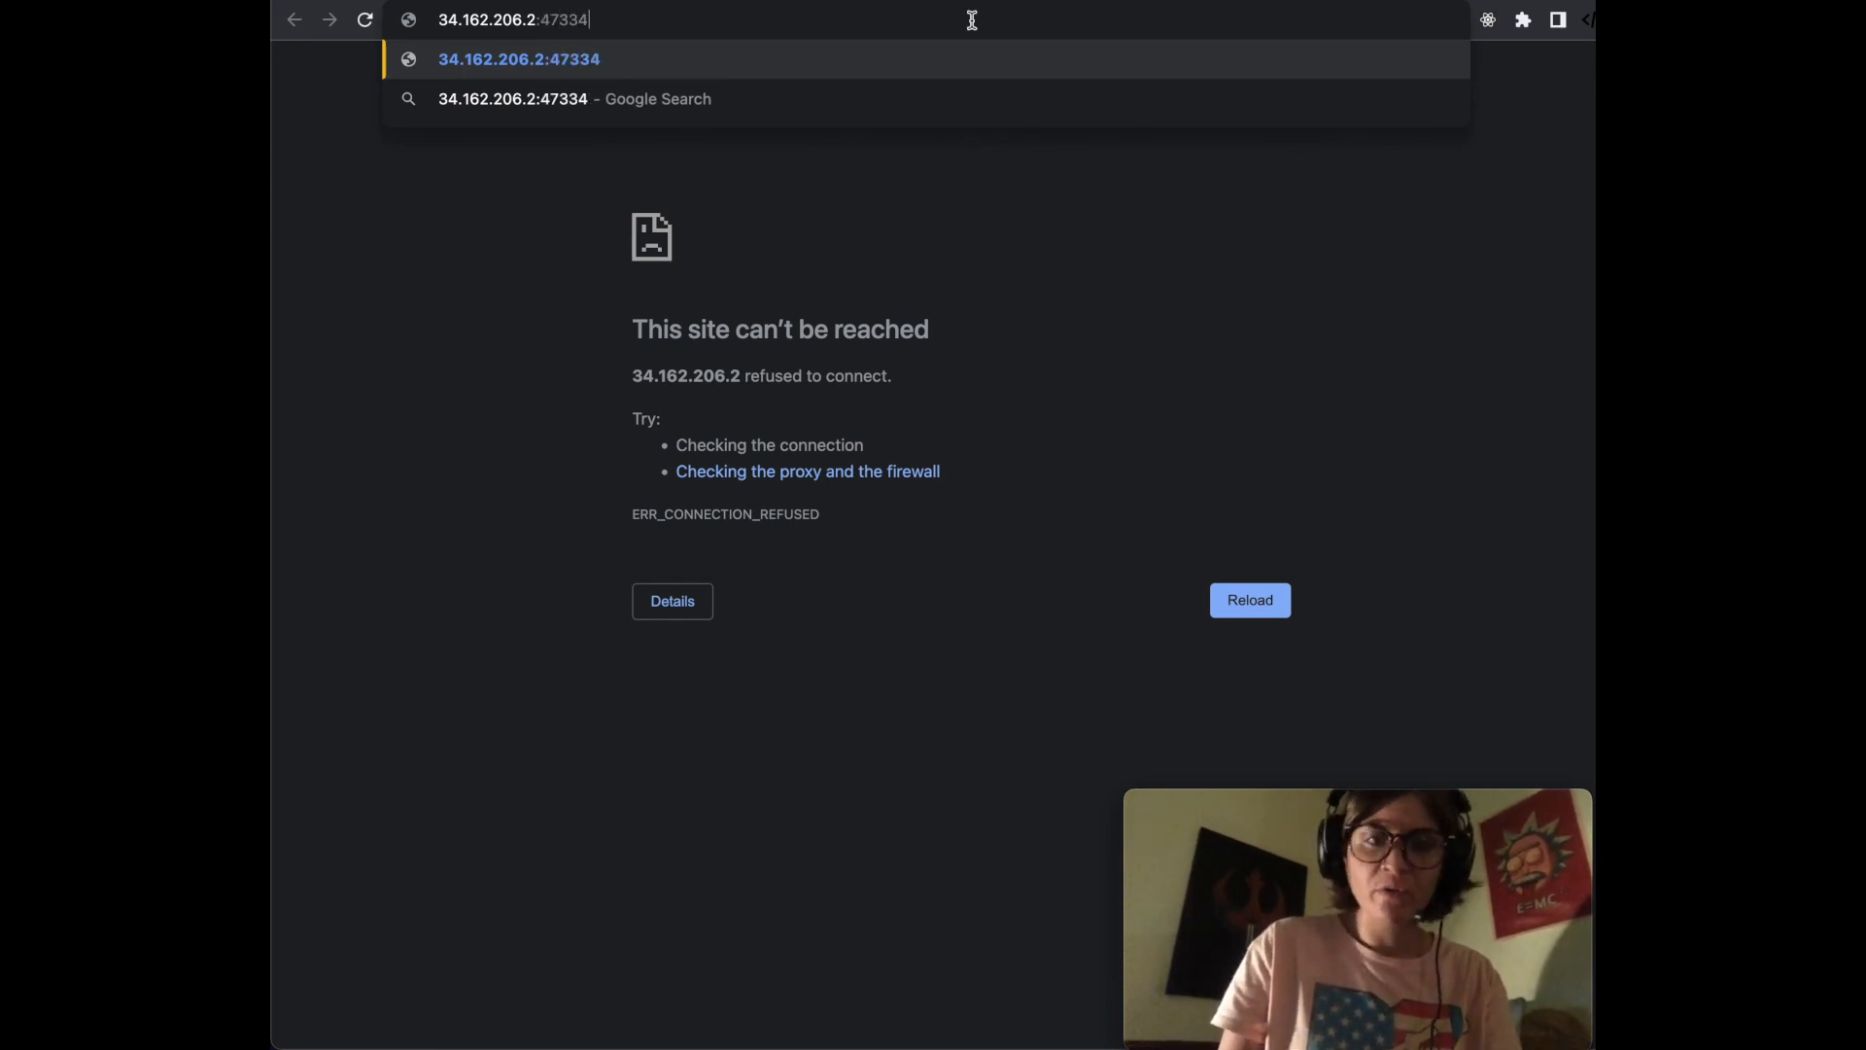
{"action": "key", "text": "Return"}
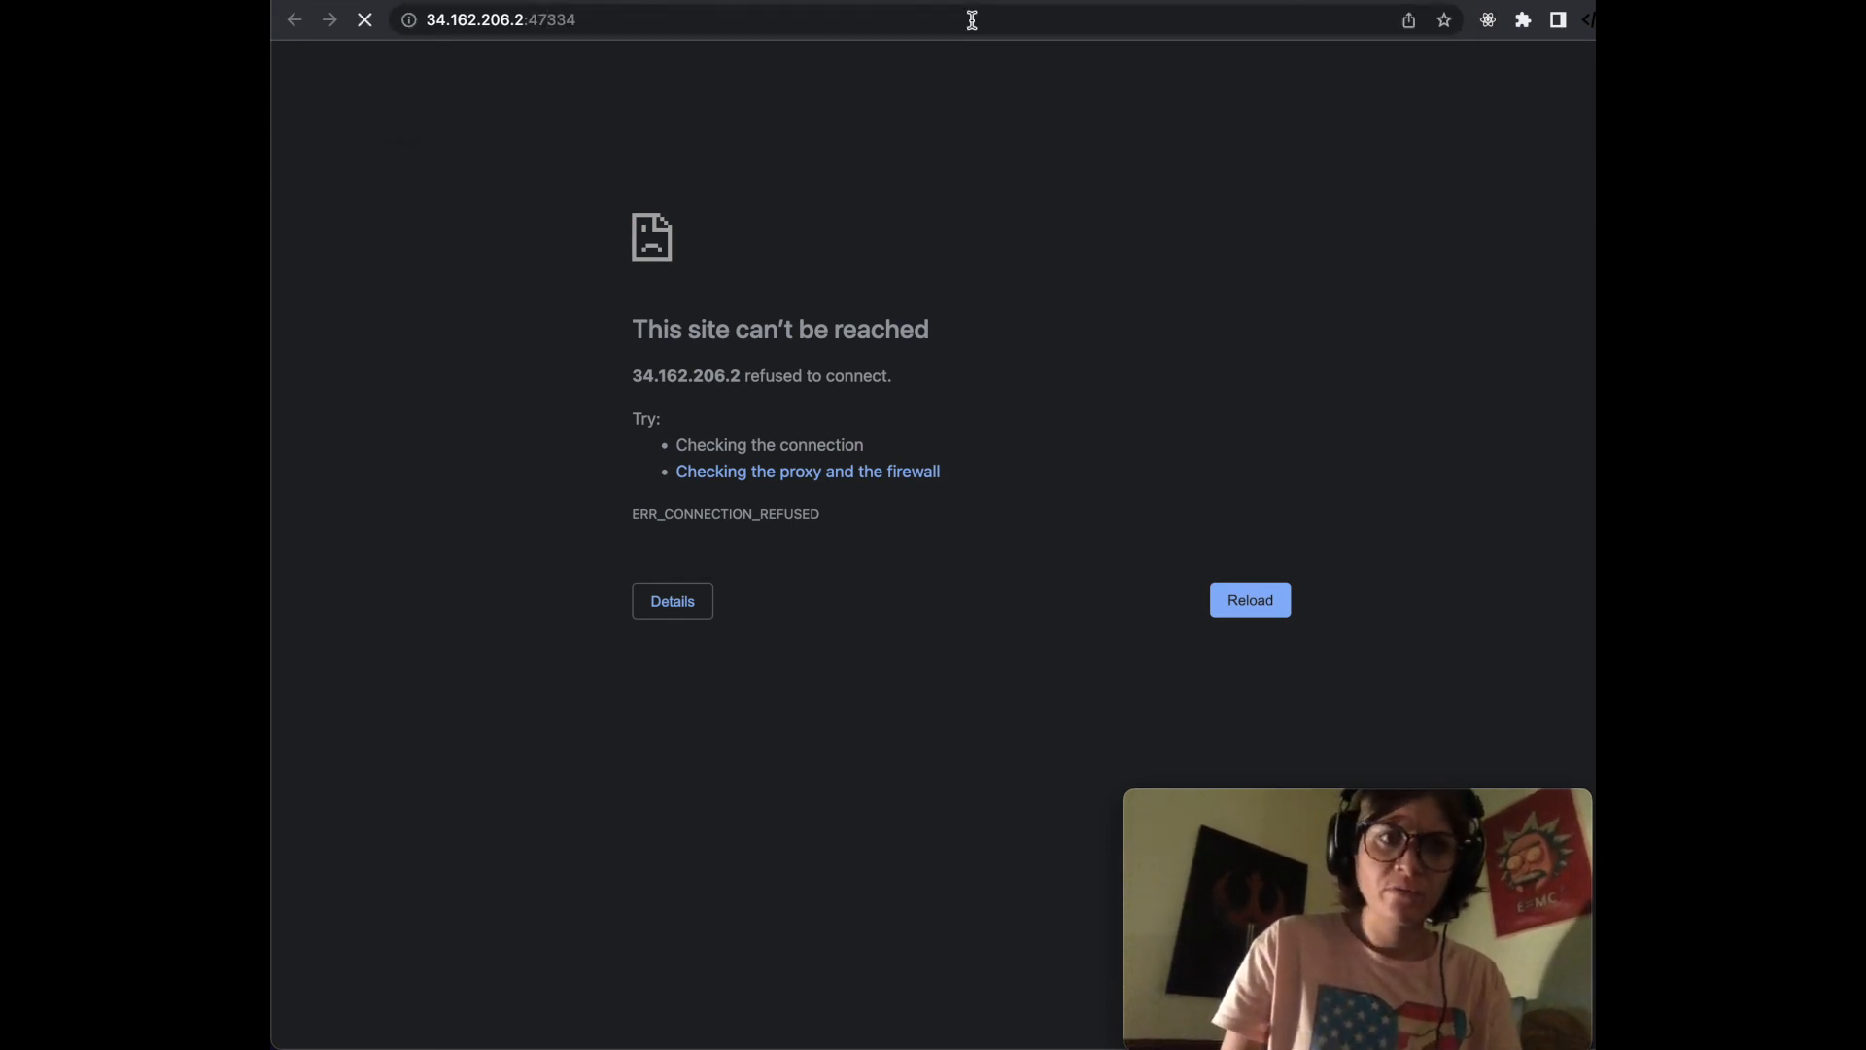